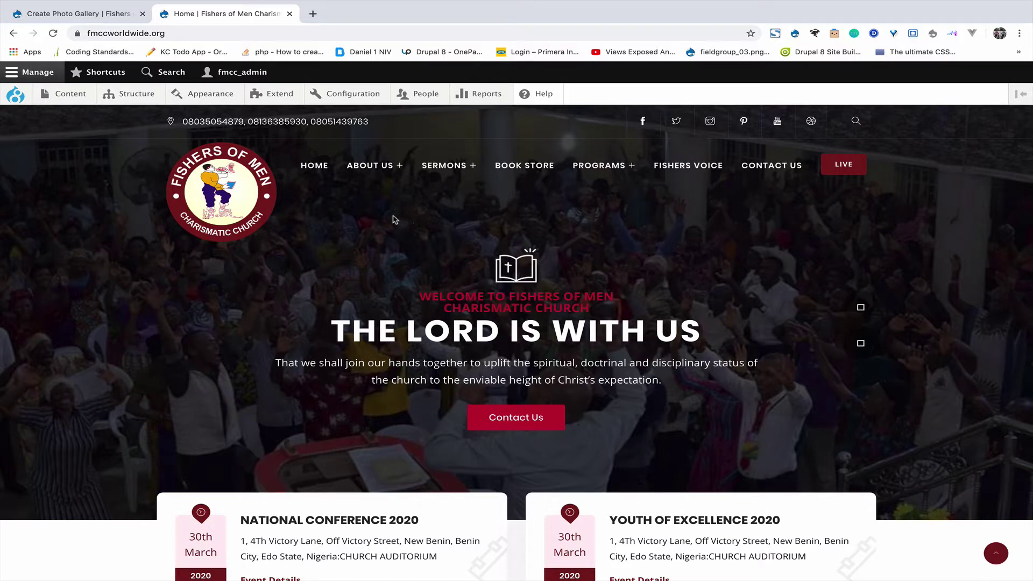
Open the People admin page listing the site's user accounts.
{"action": "left_click", "coordinate": [420, 97]}
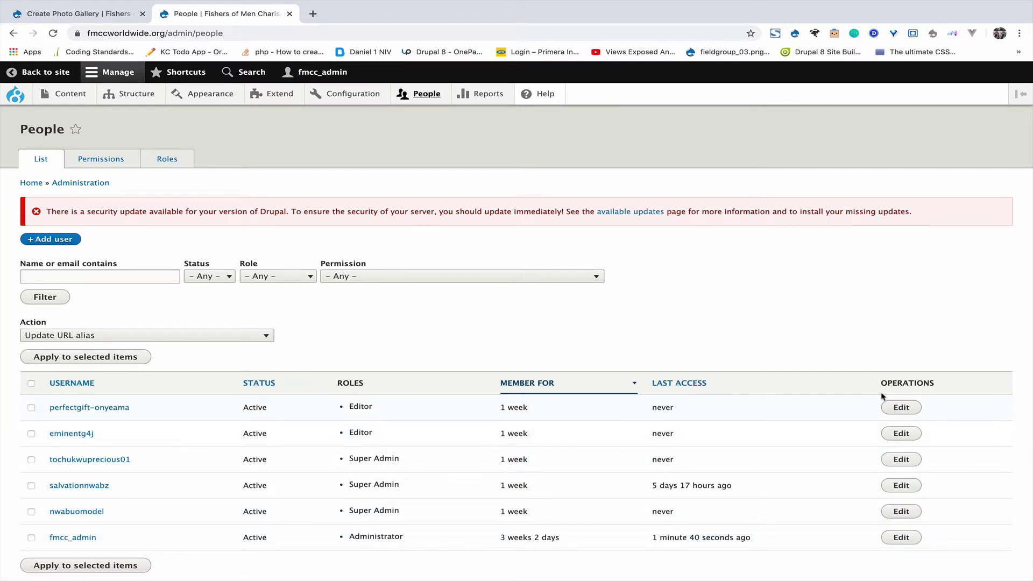
Open the first listed Editor account's edit form from the People list.
{"action": "left_click", "coordinate": [901, 408]}
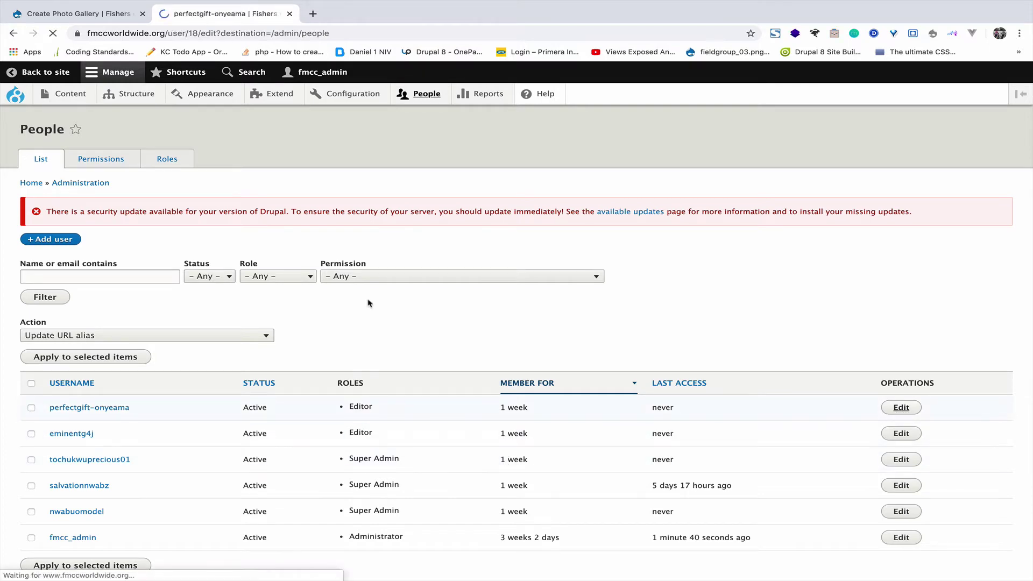
Scroll through the Editor account's Status and Roles settings without saving anything.
{"action": "scroll", "coordinate": [227, 350], "scroll_direction": "down", "scroll_amount": 5}
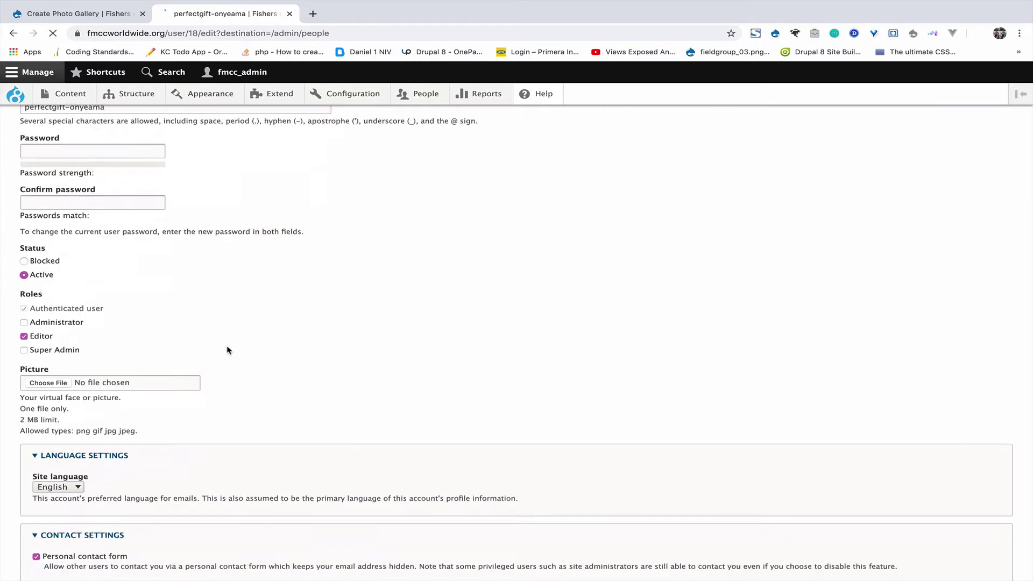
{"action": "scroll", "coordinate": [215, 339], "scroll_direction": "up", "scroll_amount": 2}
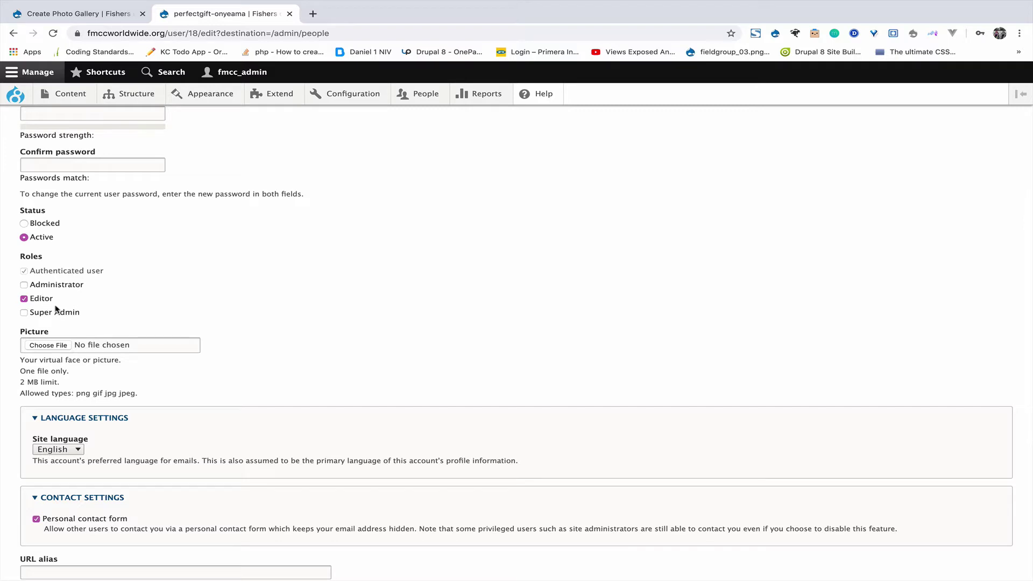
{"action": "scroll", "coordinate": [124, 307], "scroll_direction": "down", "scroll_amount": 3}
{"action": "scroll", "coordinate": [125, 304], "scroll_direction": "up", "scroll_amount": 10}
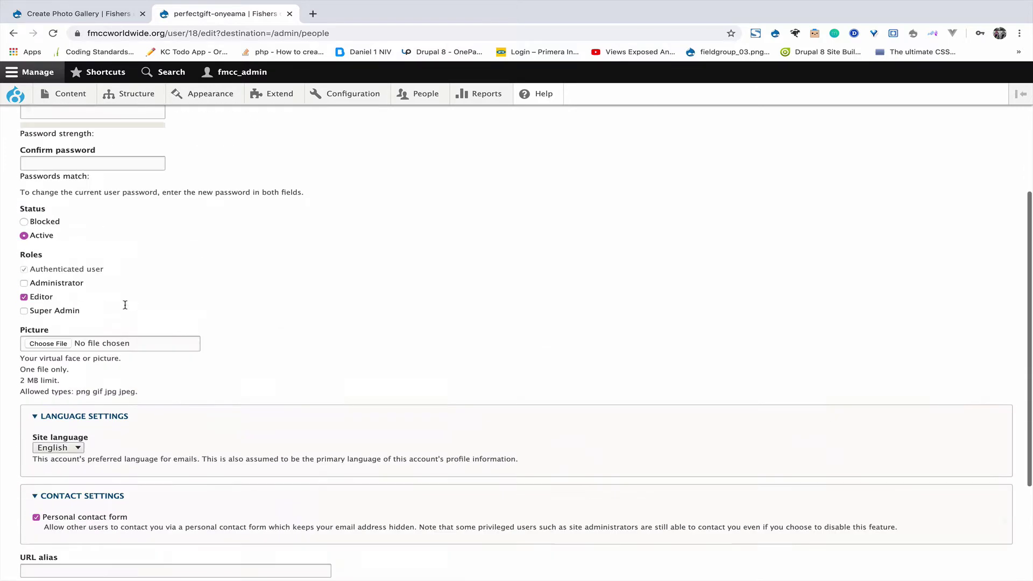
{"action": "scroll", "coordinate": [125, 305], "scroll_direction": "down", "scroll_amount": 1}
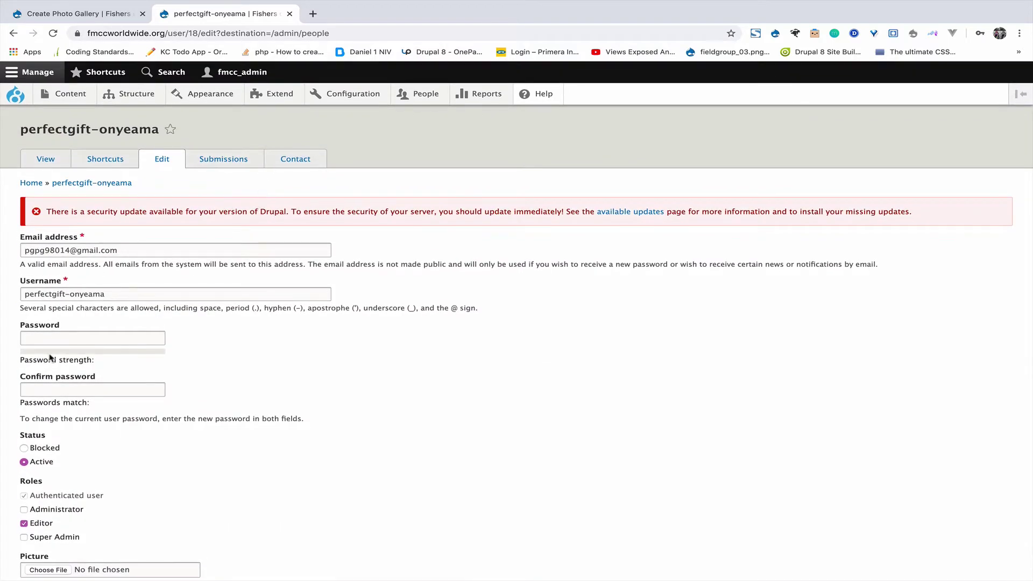
{"action": "scroll", "coordinate": [50, 358], "scroll_direction": "down", "scroll_amount": 10}
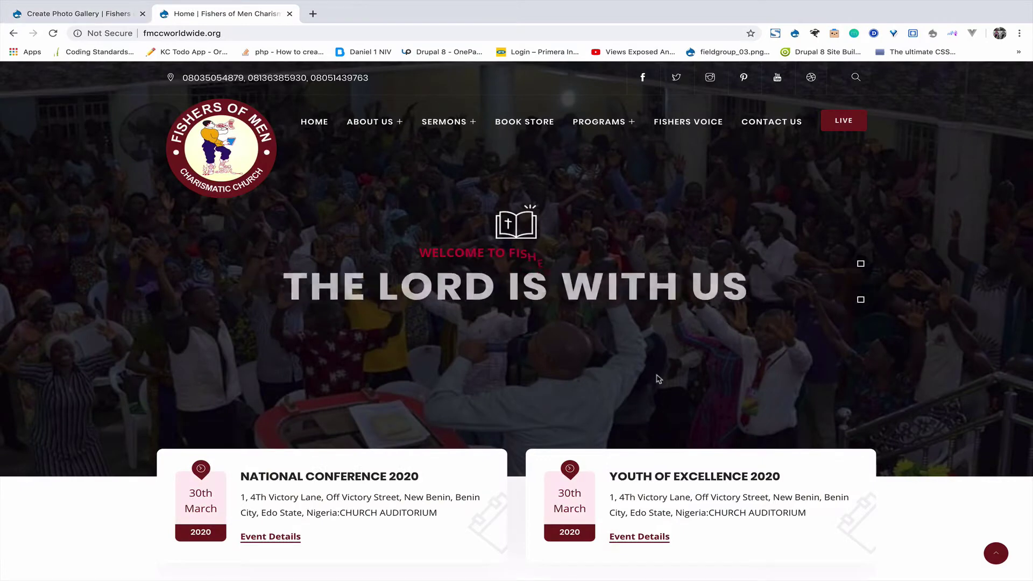
Open the public Registration form under PROGRAMS and review its fields.
{"action": "mouse_move", "coordinate": [602, 122]}
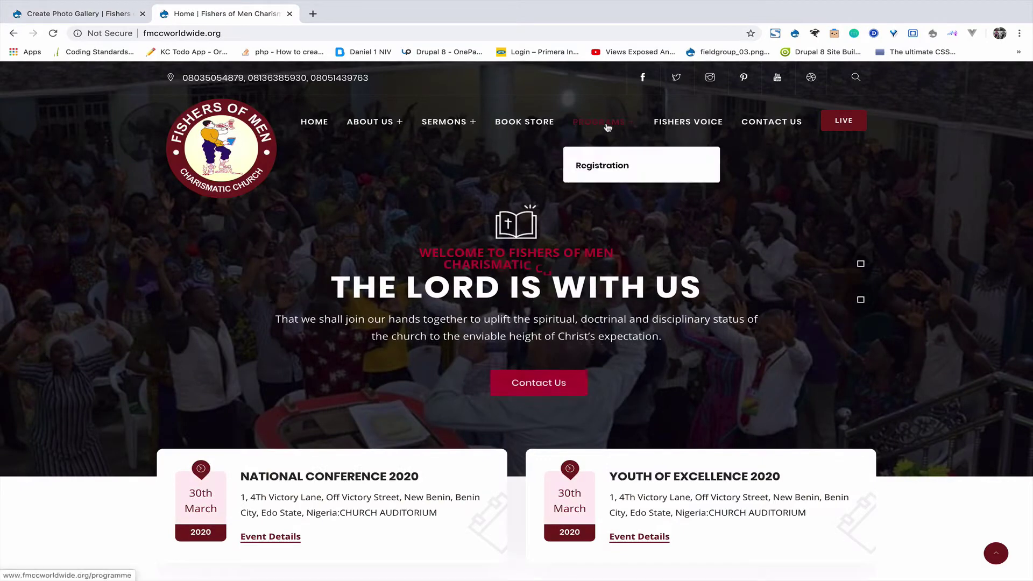
{"action": "left_click", "coordinate": [606, 167]}
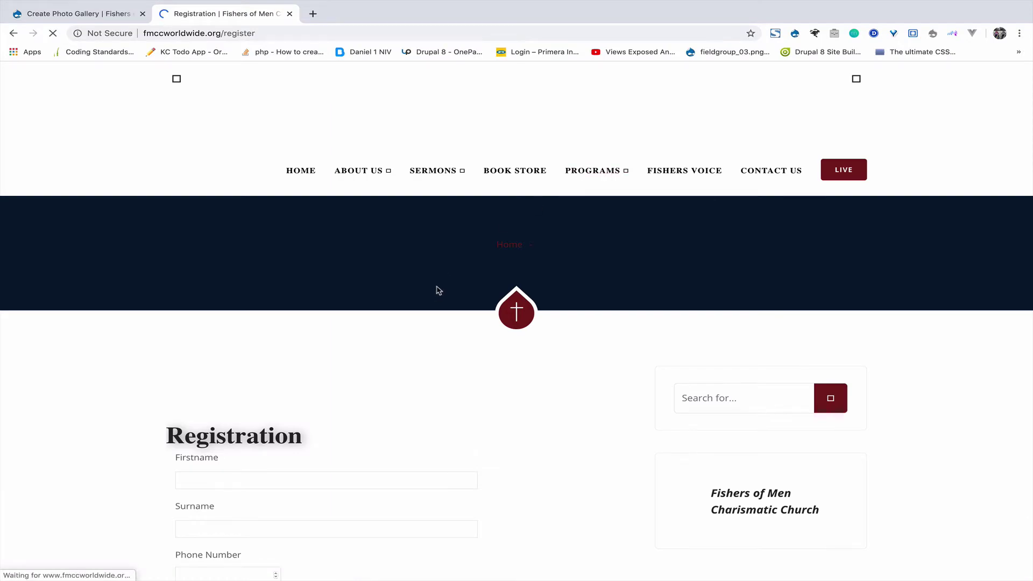
{"action": "scroll", "coordinate": [437, 289], "scroll_direction": "down", "scroll_amount": 5}
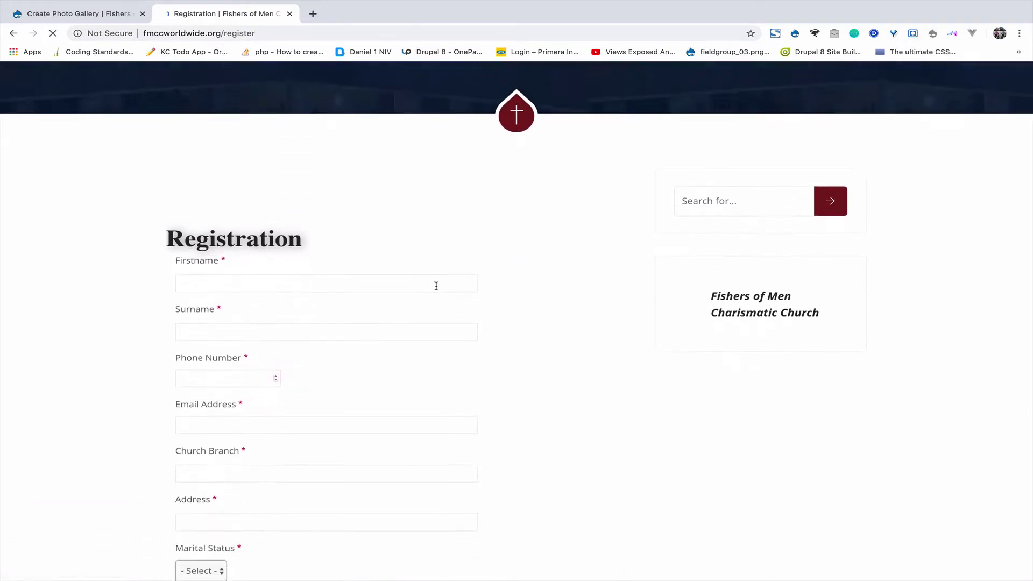
{"action": "scroll", "coordinate": [437, 290], "scroll_direction": "down", "scroll_amount": 2}
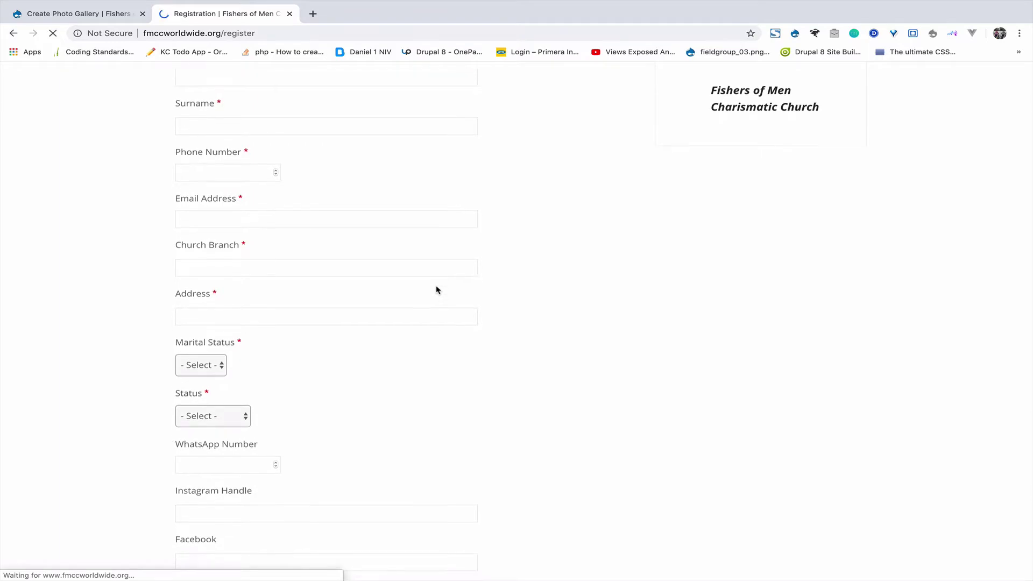
{"action": "scroll", "coordinate": [437, 288], "scroll_direction": "down", "scroll_amount": 4}
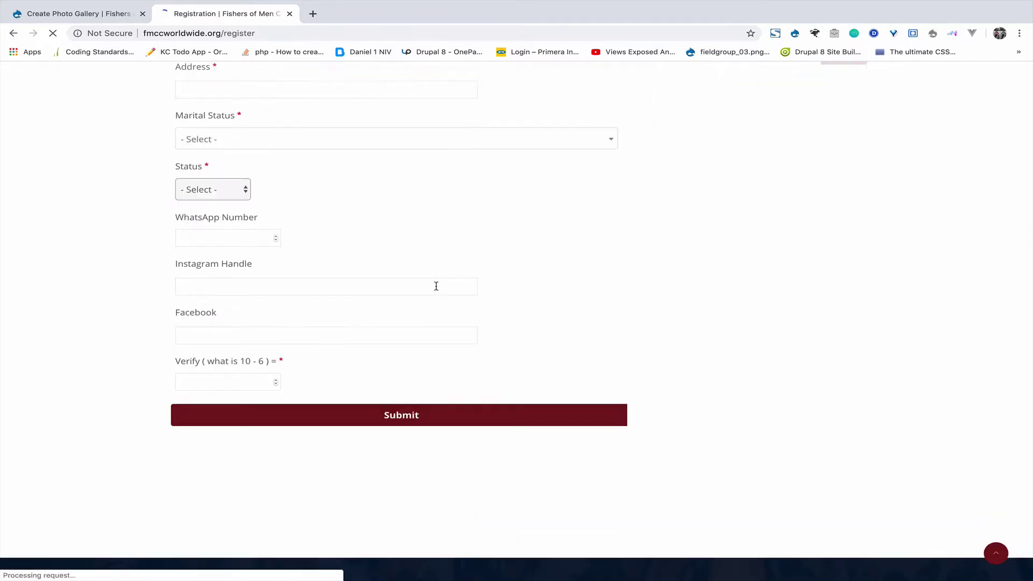
{"action": "scroll", "coordinate": [437, 286], "scroll_direction": "up", "scroll_amount": 8}
Submit the Registration form empty to check validation, then return to Create Photo Gallery.
{"action": "scroll", "coordinate": [437, 288], "scroll_direction": "down", "scroll_amount": 4}
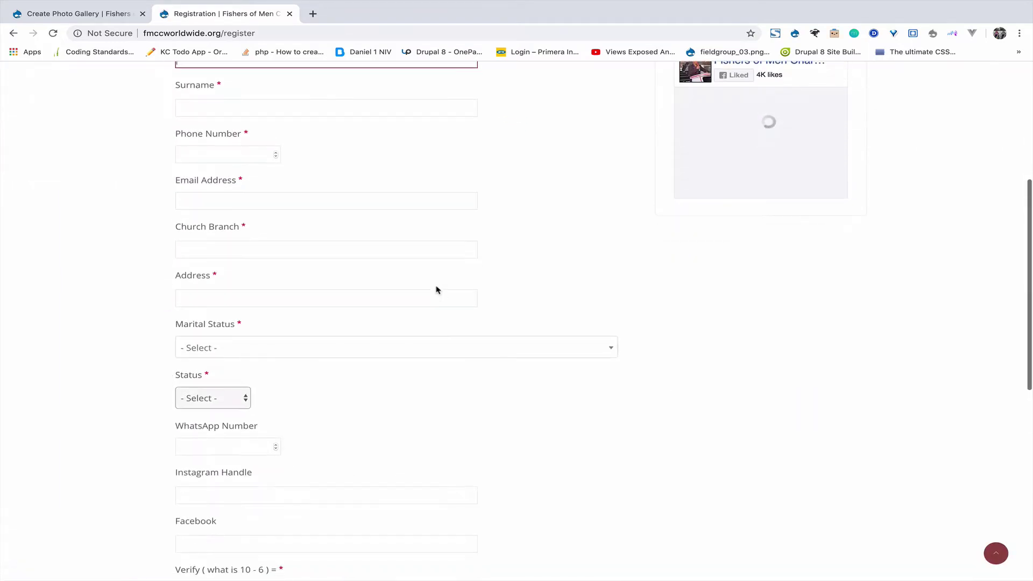
{"action": "scroll", "coordinate": [437, 288], "scroll_direction": "up", "scroll_amount": 3}
{"action": "scroll", "coordinate": [358, 362], "scroll_direction": "down", "scroll_amount": 4}
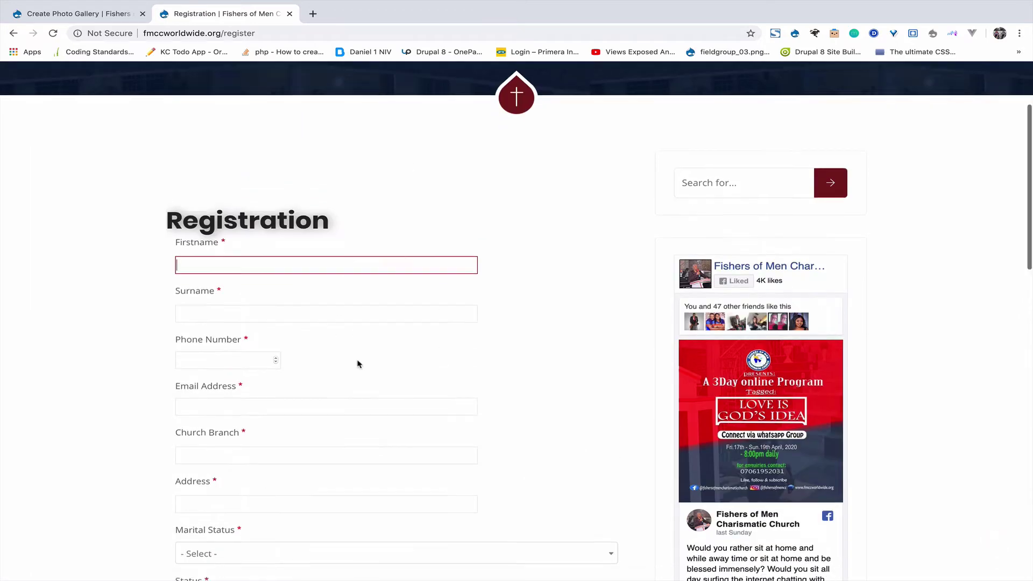
{"action": "scroll", "coordinate": [357, 364], "scroll_direction": "down", "scroll_amount": 3}
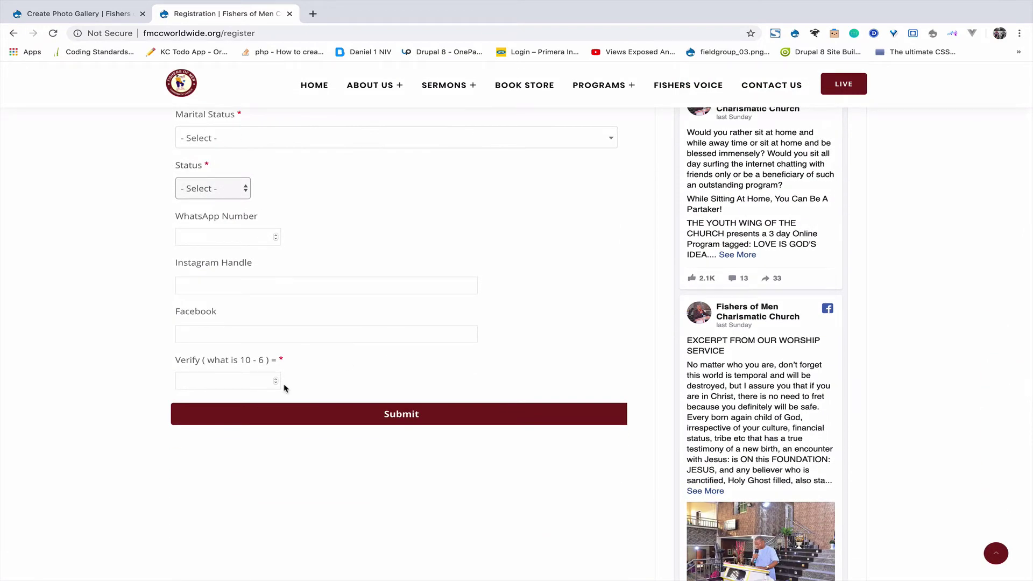
{"action": "left_click", "coordinate": [349, 414]}
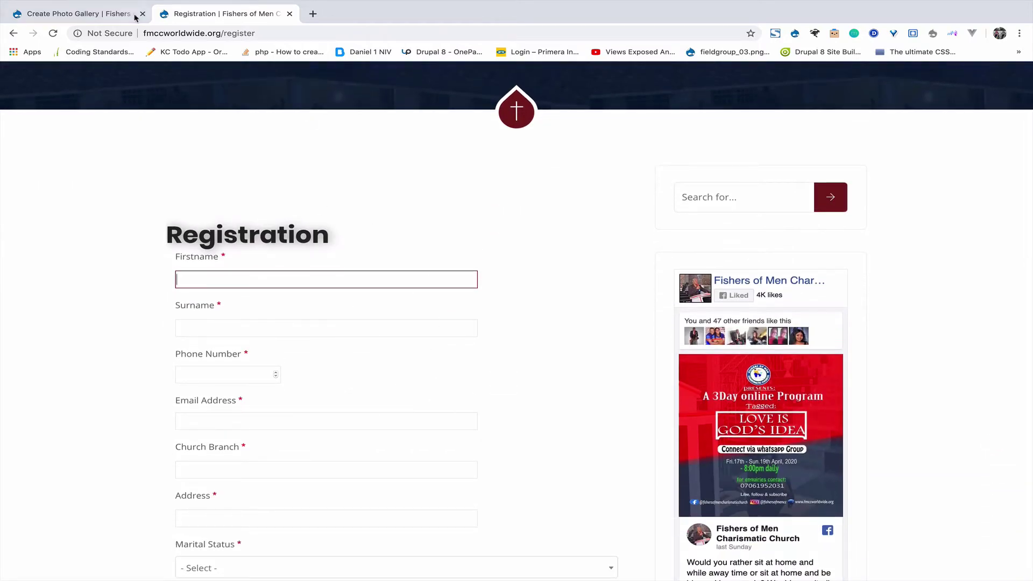
{"action": "left_click", "coordinate": [100, 18]}
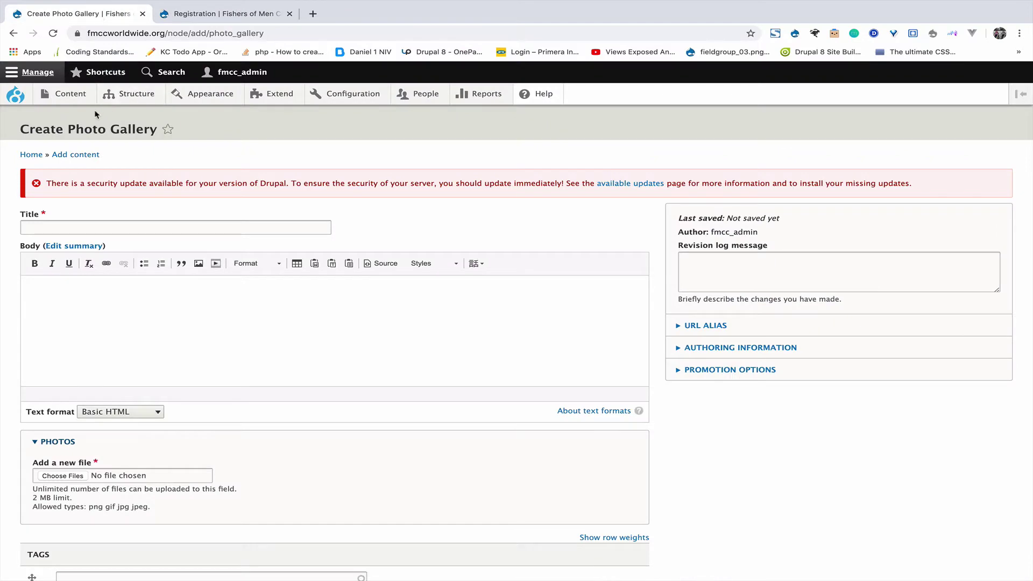
View the Structure > Webforms list with Contact and Registration, then return to the Registration form.
{"action": "mouse_move", "coordinate": [63, 96]}
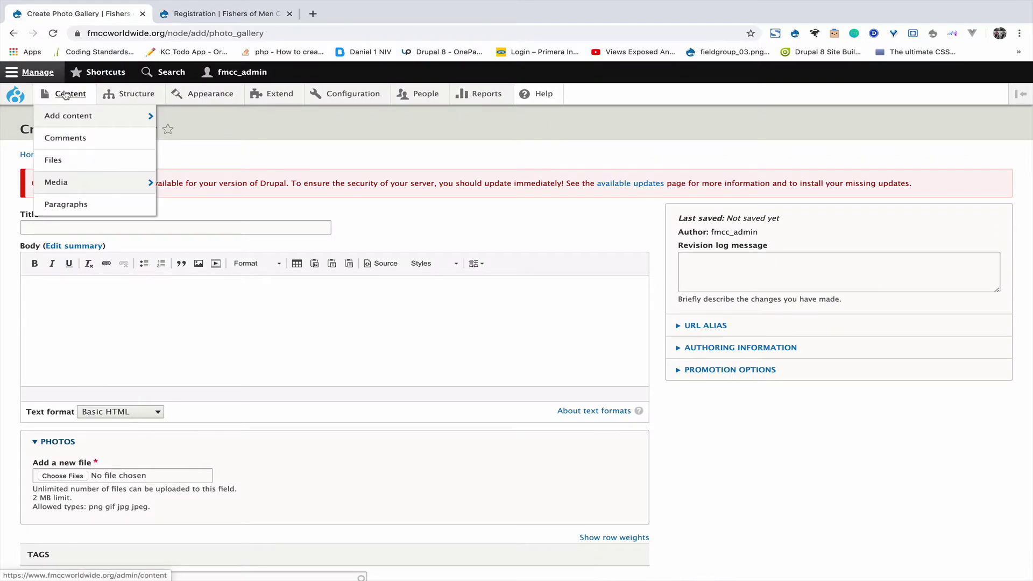
{"action": "mouse_move", "coordinate": [121, 96]}
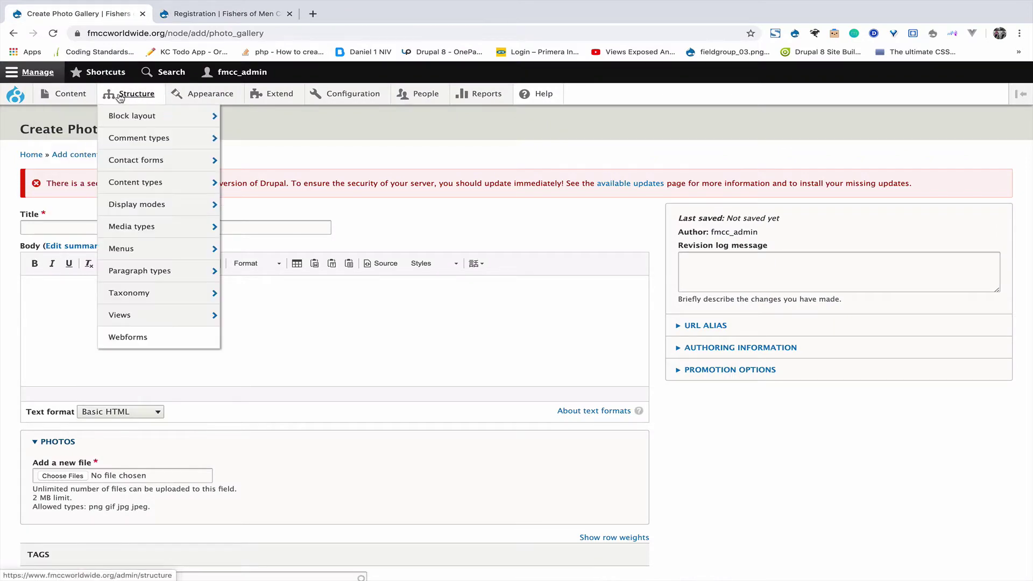
{"action": "left_click", "coordinate": [134, 337]}
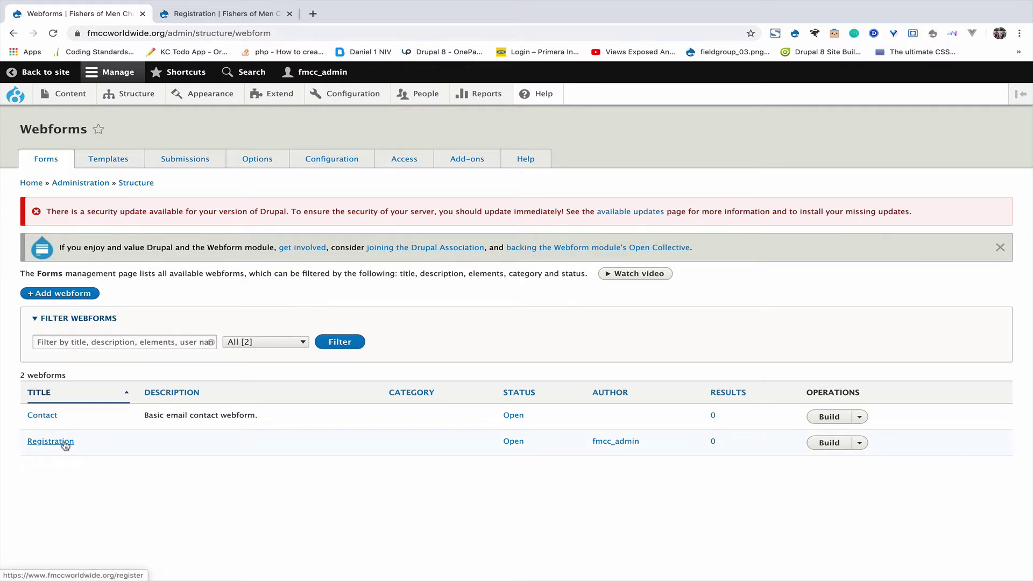
{"action": "left_click", "coordinate": [246, 14]}
Autofill the Registration form with saved contact details and enter a phone number.
{"action": "scroll", "coordinate": [238, 450], "scroll_direction": "down", "scroll_amount": 4}
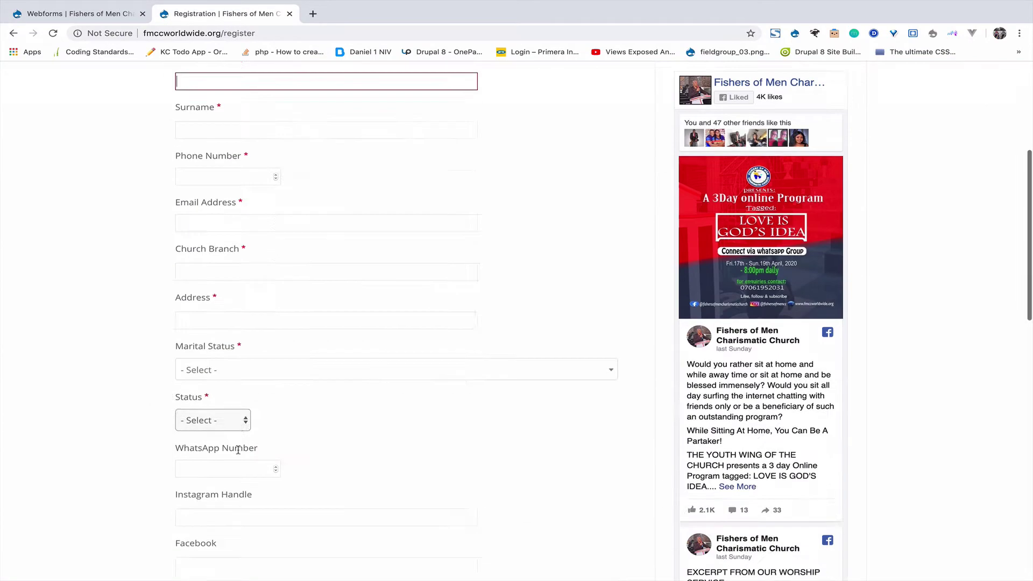
{"action": "scroll", "coordinate": [237, 451], "scroll_direction": "down", "scroll_amount": 5}
{"action": "scroll", "coordinate": [238, 454], "scroll_direction": "up", "scroll_amount": 7}
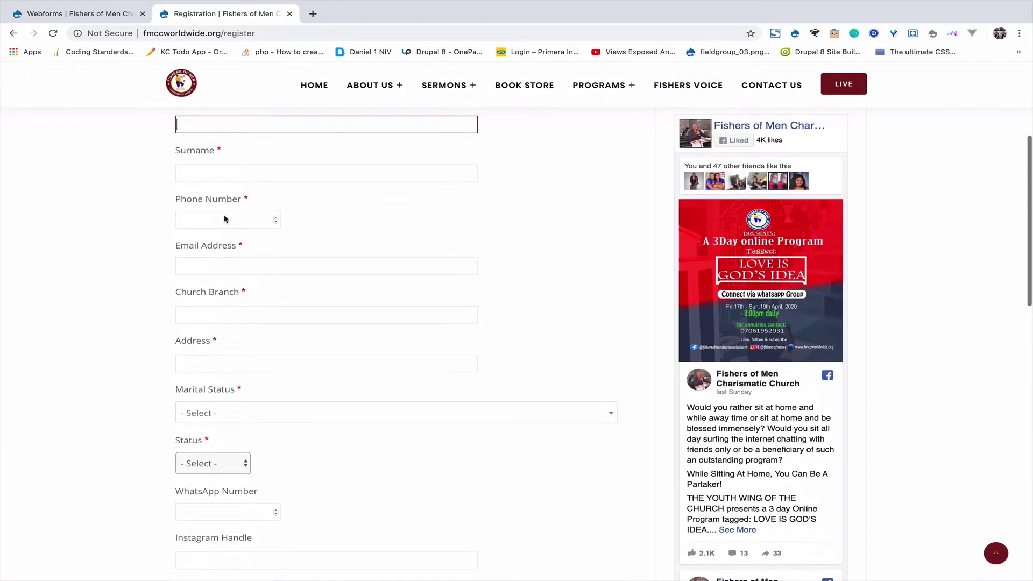
{"action": "scroll", "coordinate": [224, 219], "scroll_direction": "up", "scroll_amount": 1}
{"action": "left_click", "coordinate": [247, 161]}
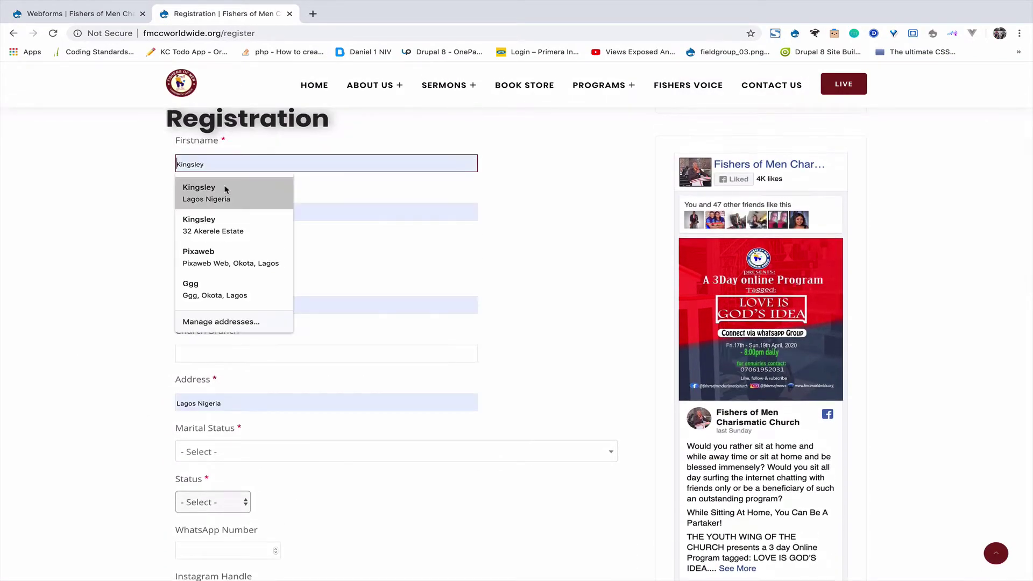
{"action": "left_click", "coordinate": [226, 189]}
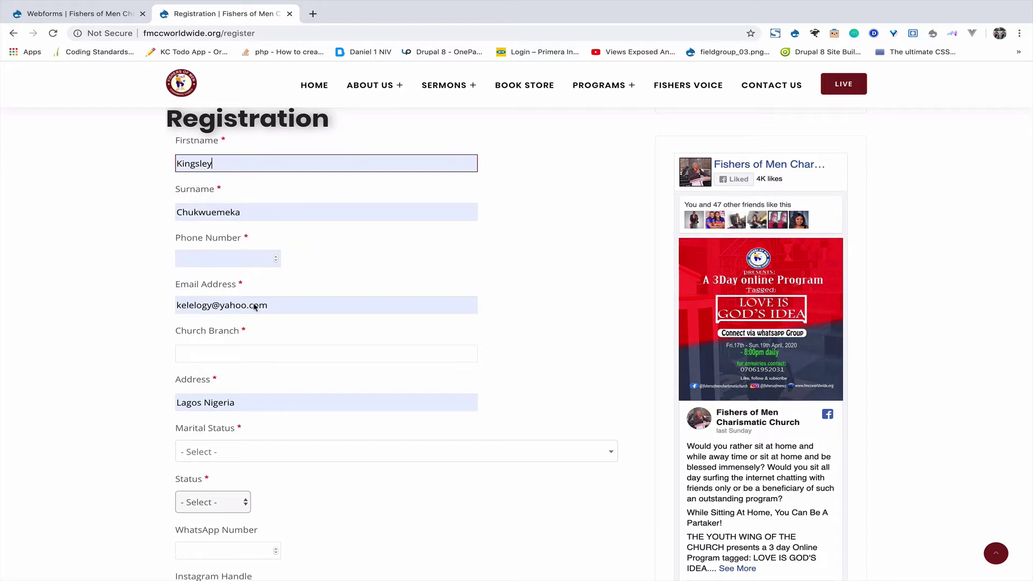
{"action": "left_click", "coordinate": [233, 260]}
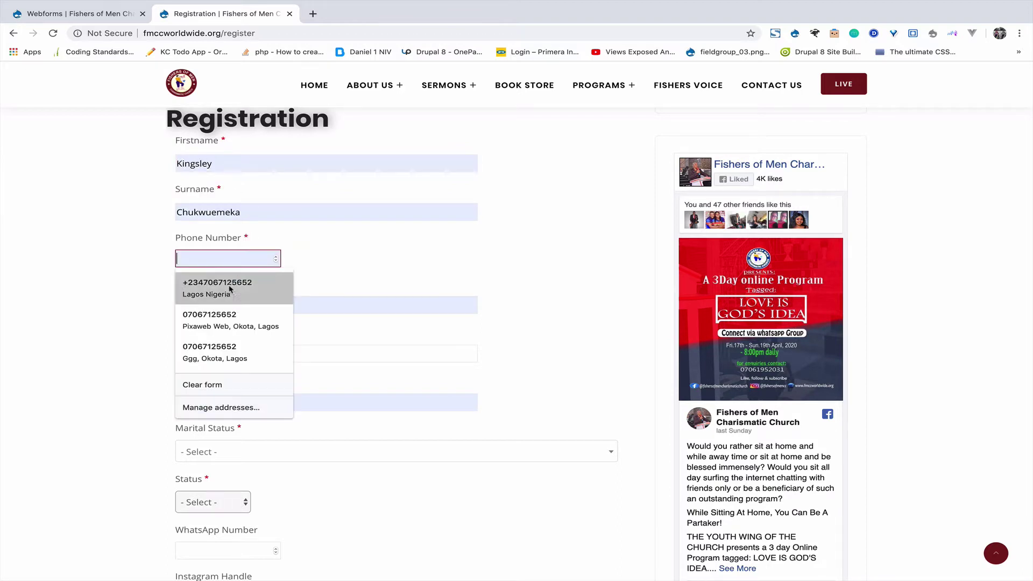
{"action": "key", "text": "Escape"}
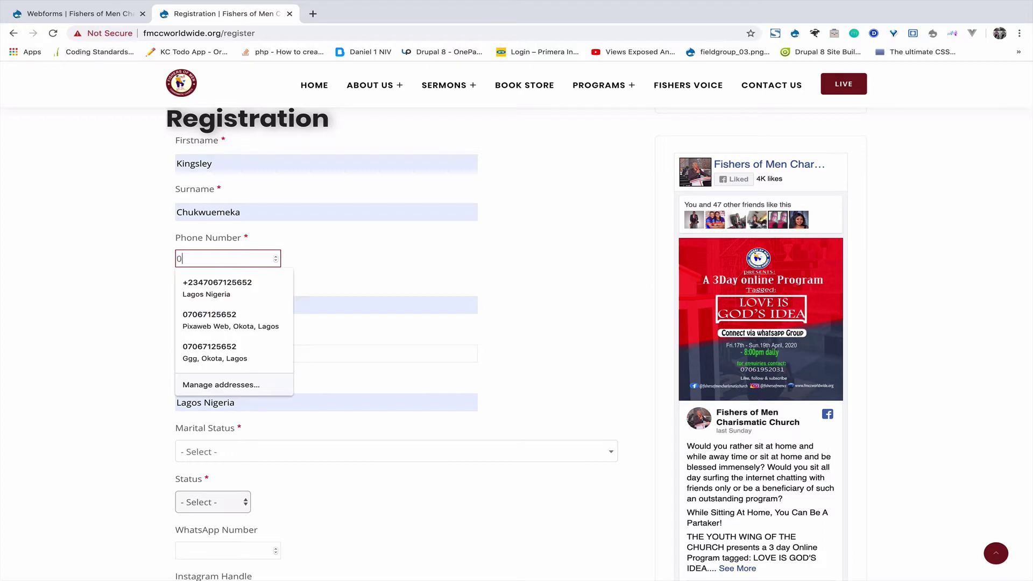
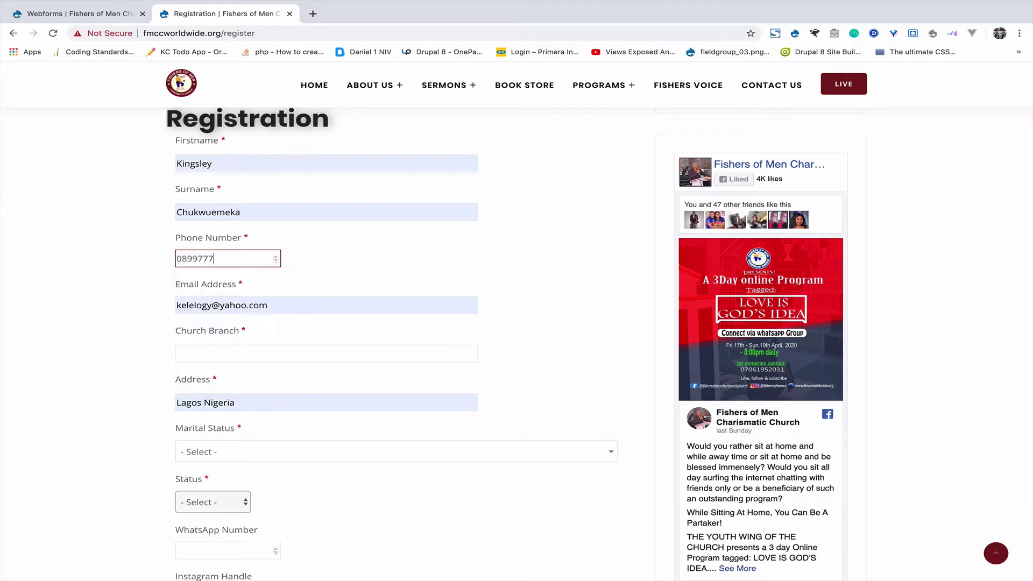
{"action": "double_click", "coordinate": [237, 305]}
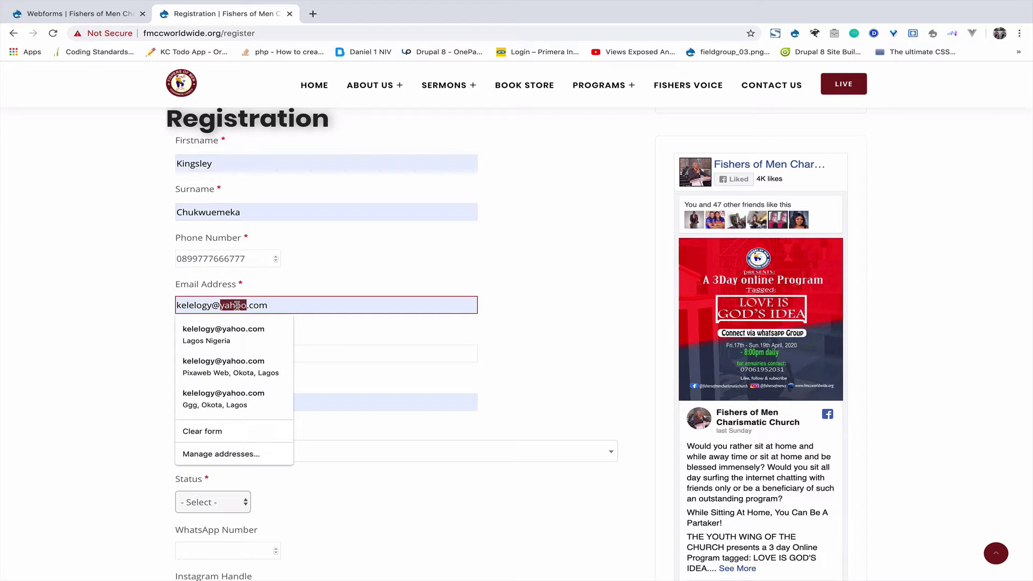
{"action": "key", "text": "Down"}
{"action": "key", "text": "Return"}
{"action": "scroll", "coordinate": [106, 354], "scroll_direction": "down", "scroll_amount": 2}
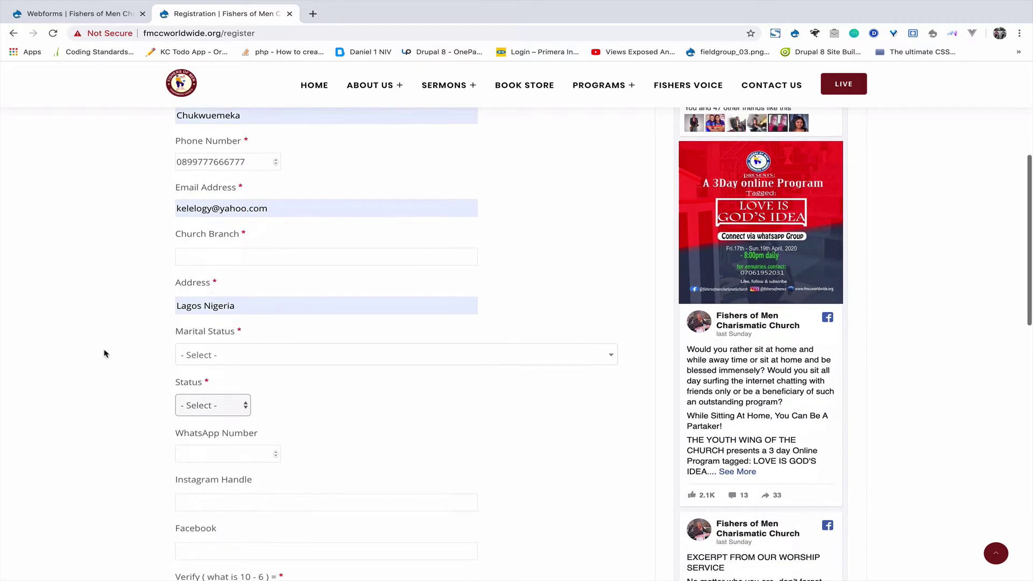
Set Church Branch to LA, Marital Status to Male and Status to Student.
{"action": "left_click", "coordinate": [251, 257]}
{"action": "type", "text": "LAGOS"}
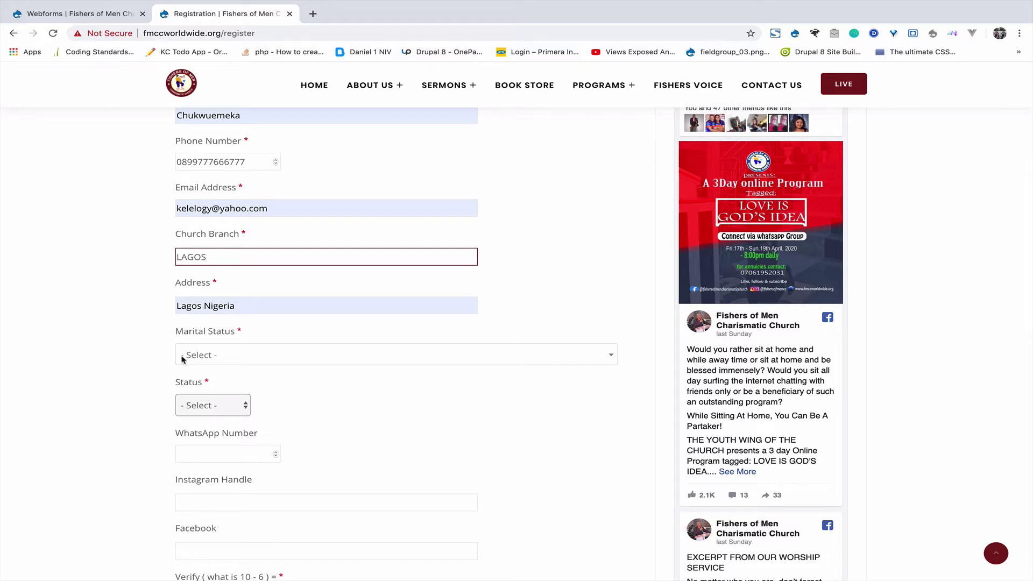
{"action": "left_click", "coordinate": [213, 363]}
{"action": "left_click", "coordinate": [194, 423]}
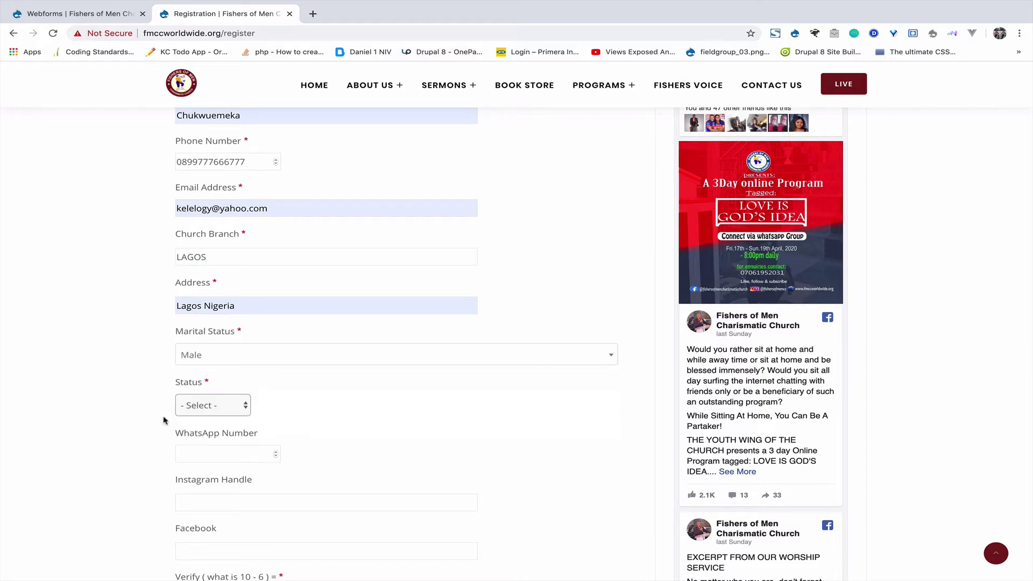
{"action": "scroll", "coordinate": [157, 419], "scroll_direction": "down", "scroll_amount": 1}
{"action": "left_click", "coordinate": [198, 381]}
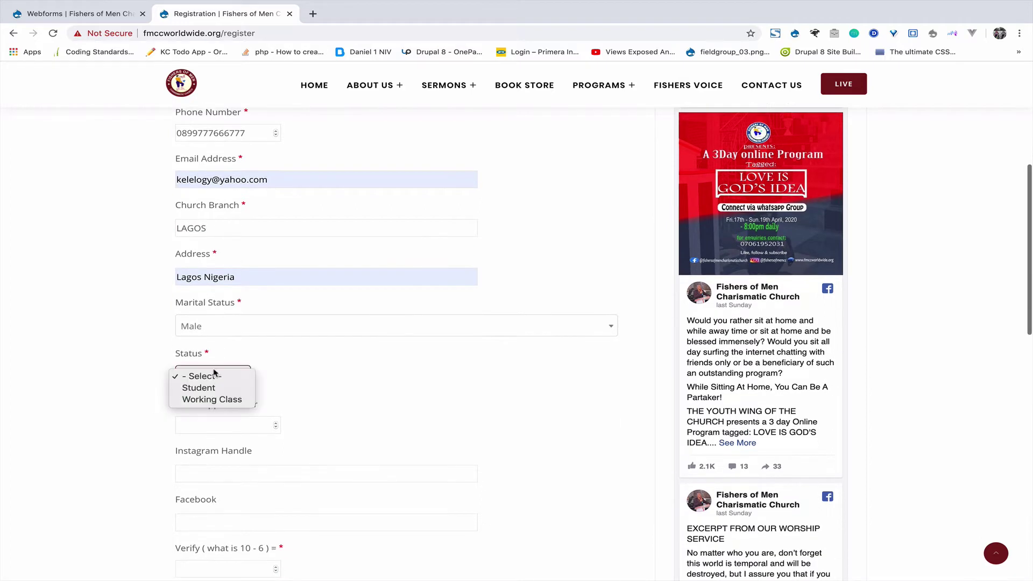
{"action": "left_click", "coordinate": [222, 330]}
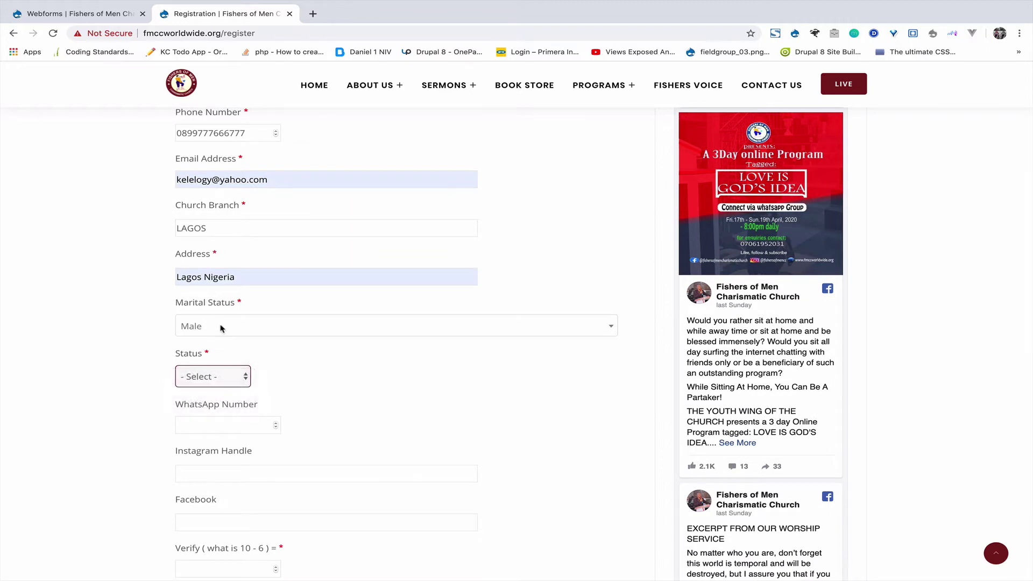
{"action": "left_click", "coordinate": [221, 329]}
{"action": "left_click", "coordinate": [113, 347]}
{"action": "left_click", "coordinate": [208, 383]}
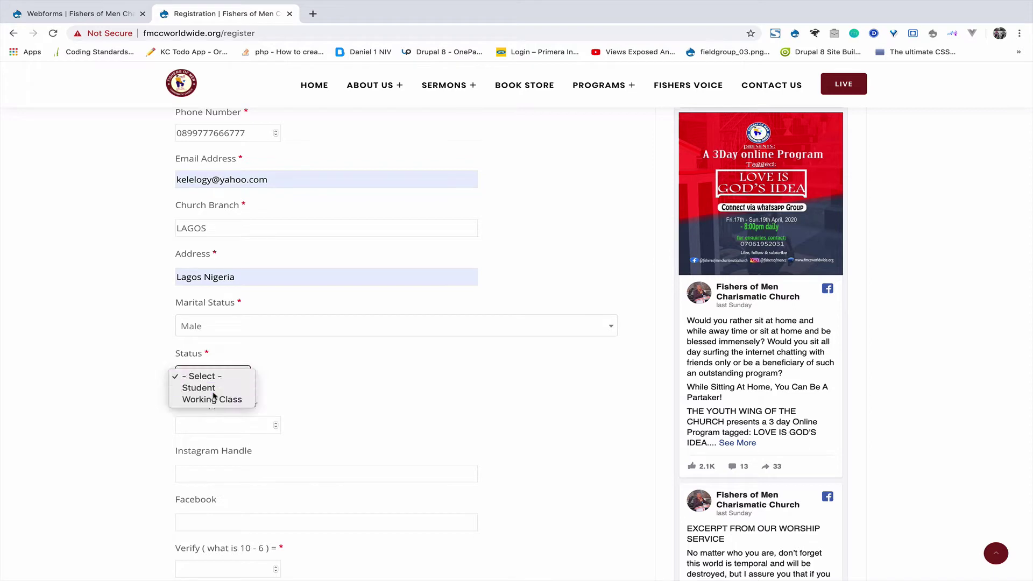
{"action": "left_click", "coordinate": [210, 387]}
Fill in the WhatsApp number, Instagram and Facebook entries, and answer 4 for Verify.
{"action": "scroll", "coordinate": [213, 397], "scroll_direction": "down", "scroll_amount": 1}
{"action": "left_click", "coordinate": [248, 387]}
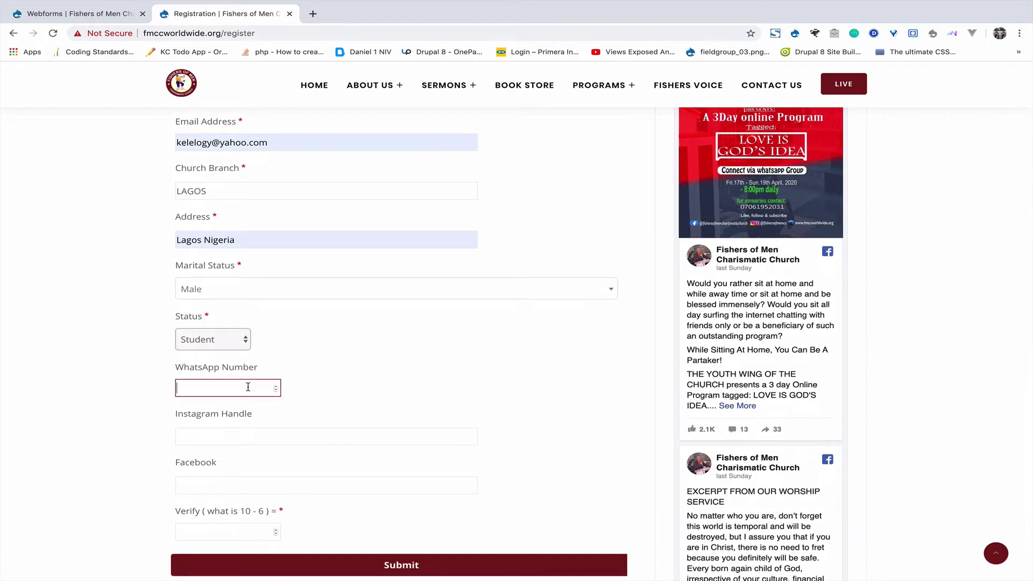
{"action": "left_click", "coordinate": [231, 440]}
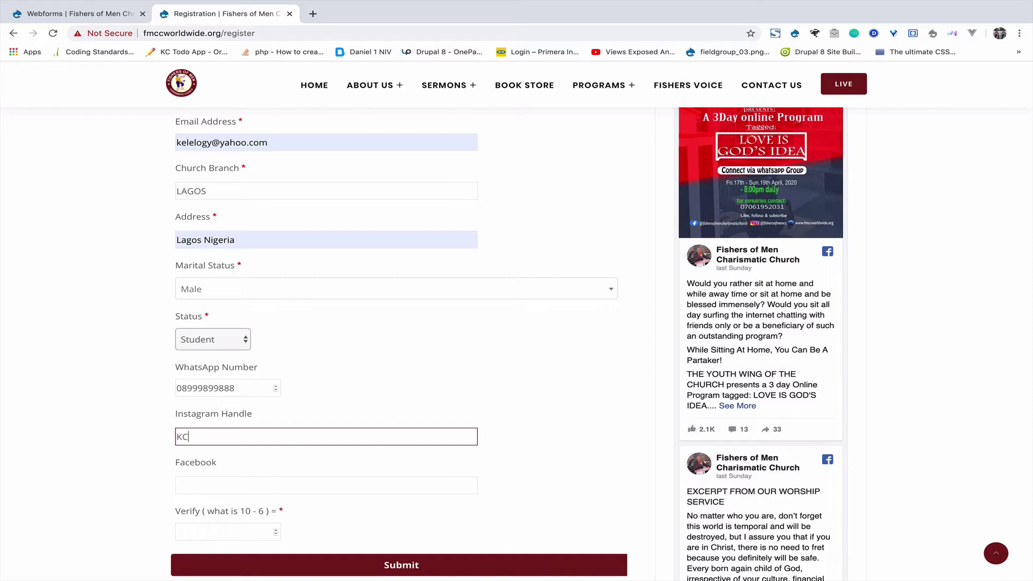
{"action": "left_click", "coordinate": [214, 489]}
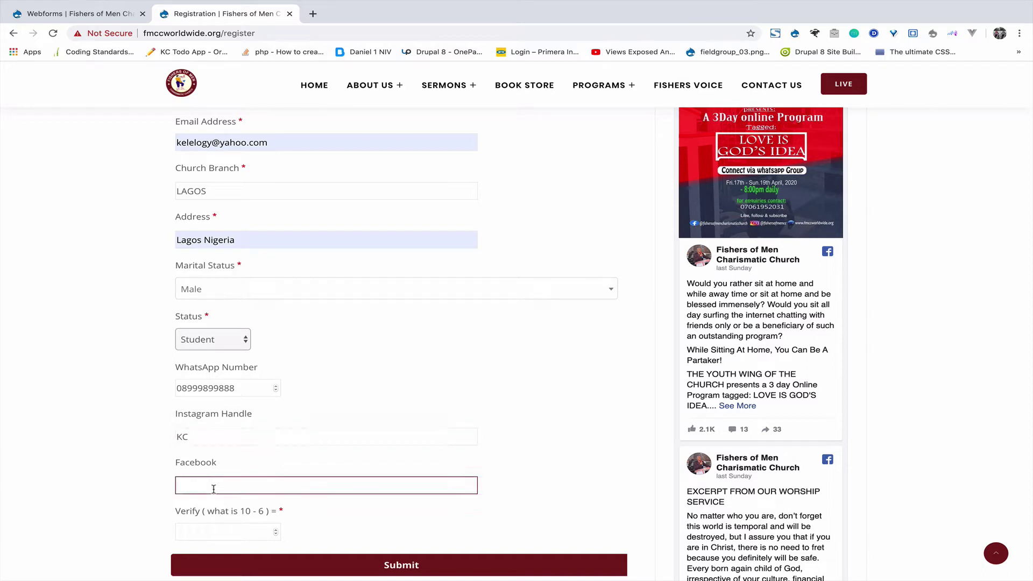
{"action": "type", "text": "KC"}
{"action": "scroll", "coordinate": [239, 474], "scroll_direction": "down", "scroll_amount": 2}
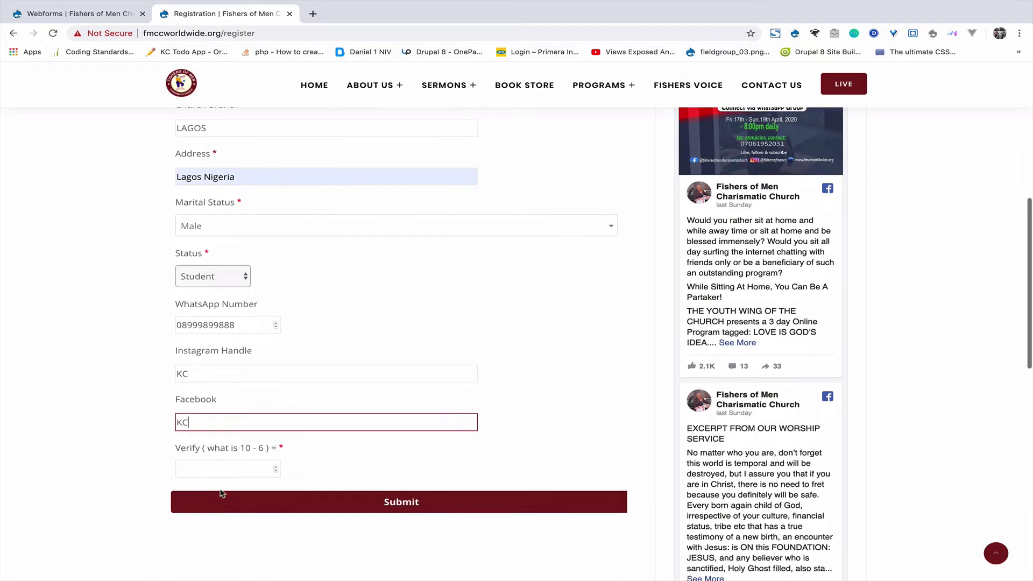
{"action": "left_click", "coordinate": [239, 469]}
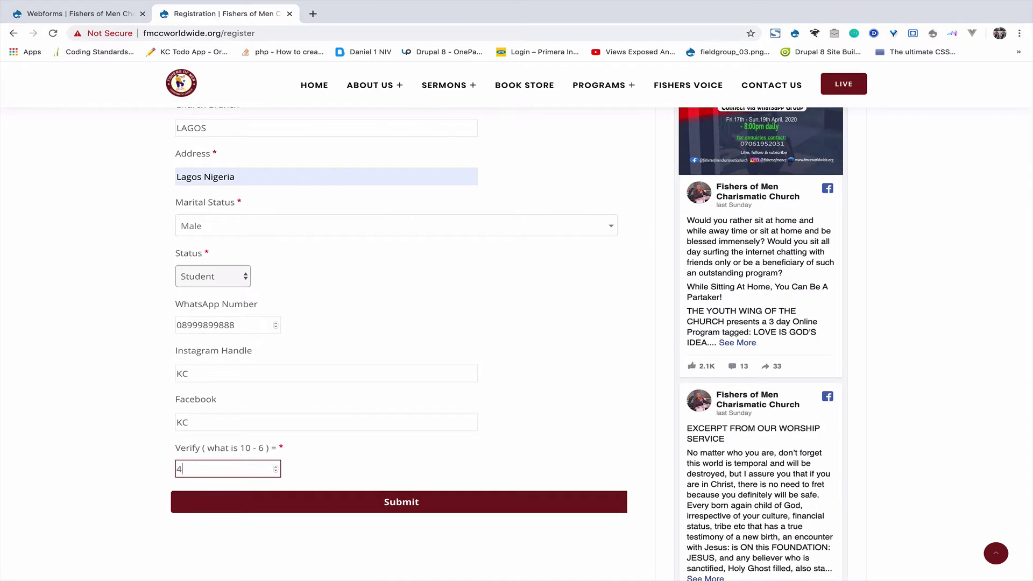
{"action": "type", "text": "4"}
Submit the completed registration and confirm the new submission was recorded.
{"action": "left_click", "coordinate": [148, 462]}
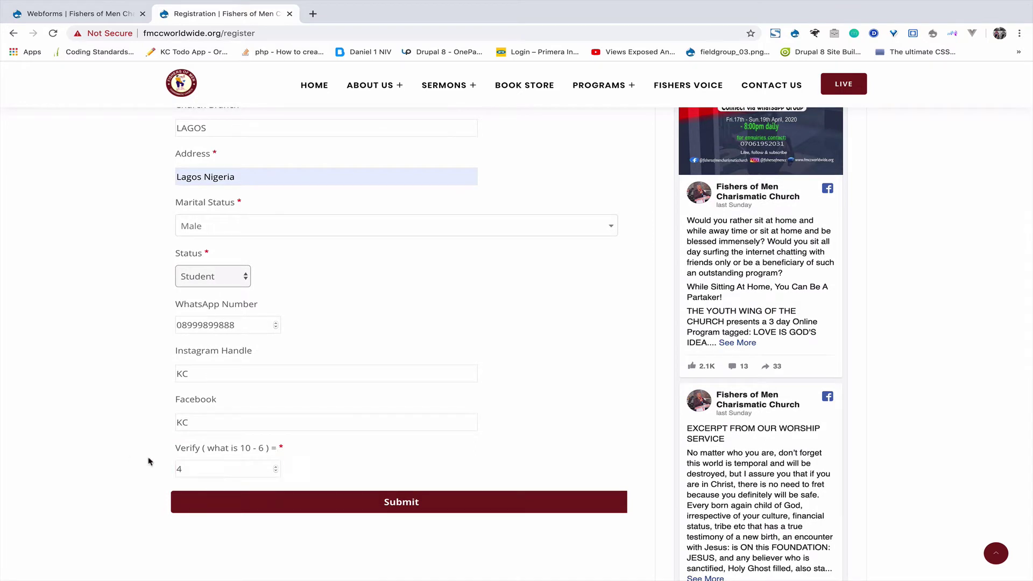
{"action": "left_click", "coordinate": [325, 500]}
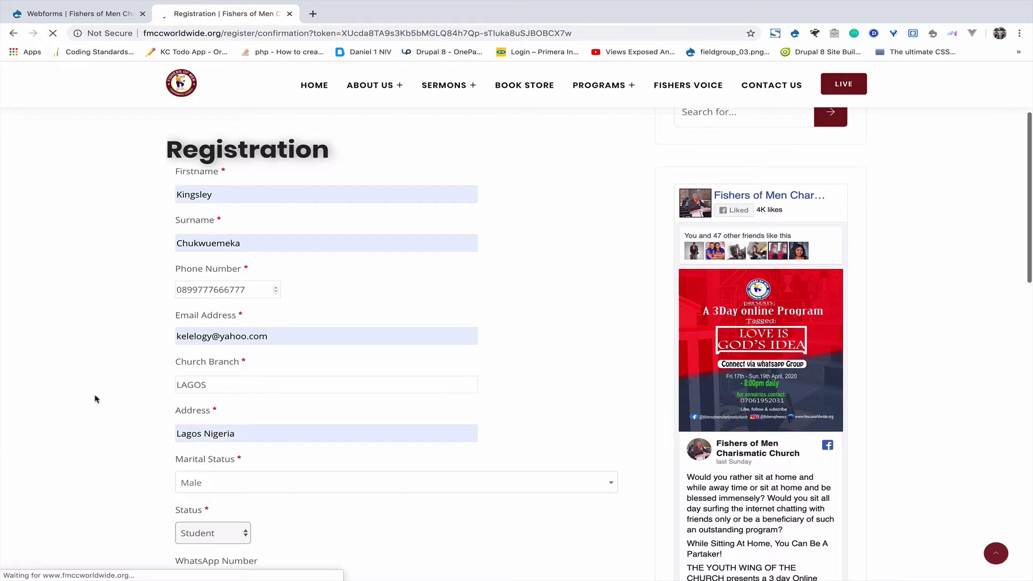
{"action": "scroll", "coordinate": [95, 399], "scroll_direction": "down", "scroll_amount": 1}
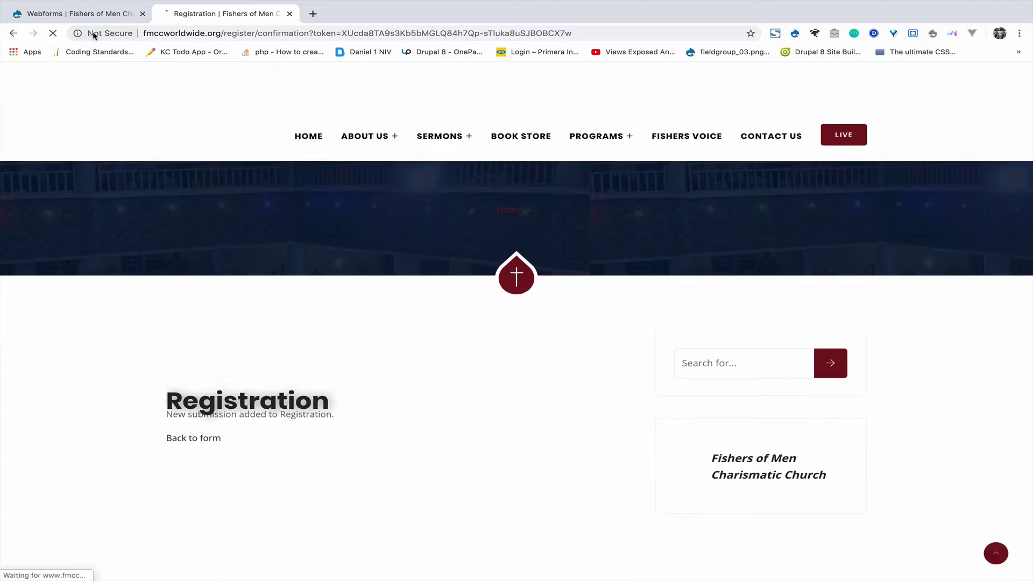
{"action": "left_click", "coordinate": [81, 13]}
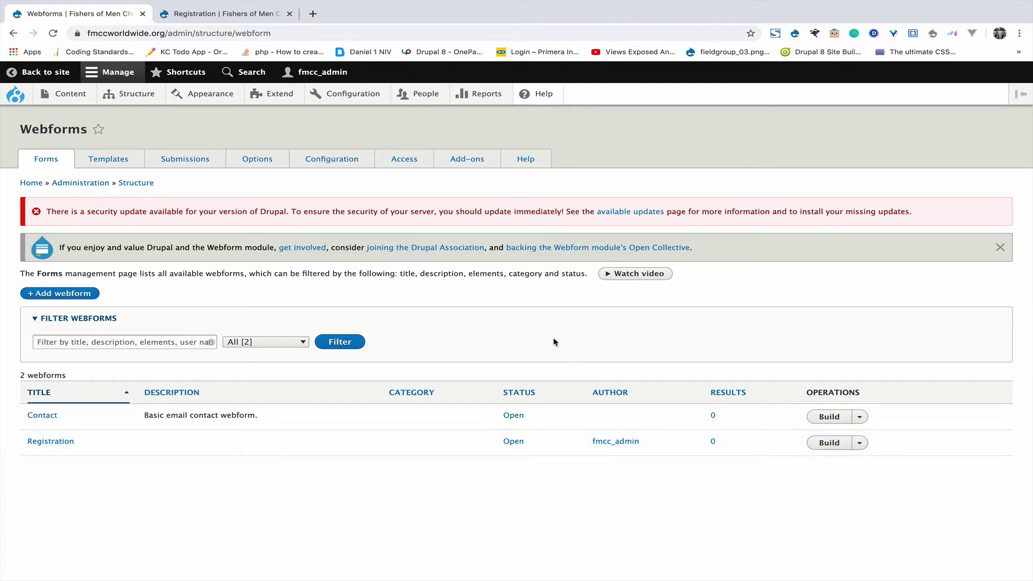
Reload the Webforms list and open the Registration webform's Build elements list.
{"action": "left_click", "coordinate": [54, 34]}
{"action": "left_click", "coordinate": [831, 444]}
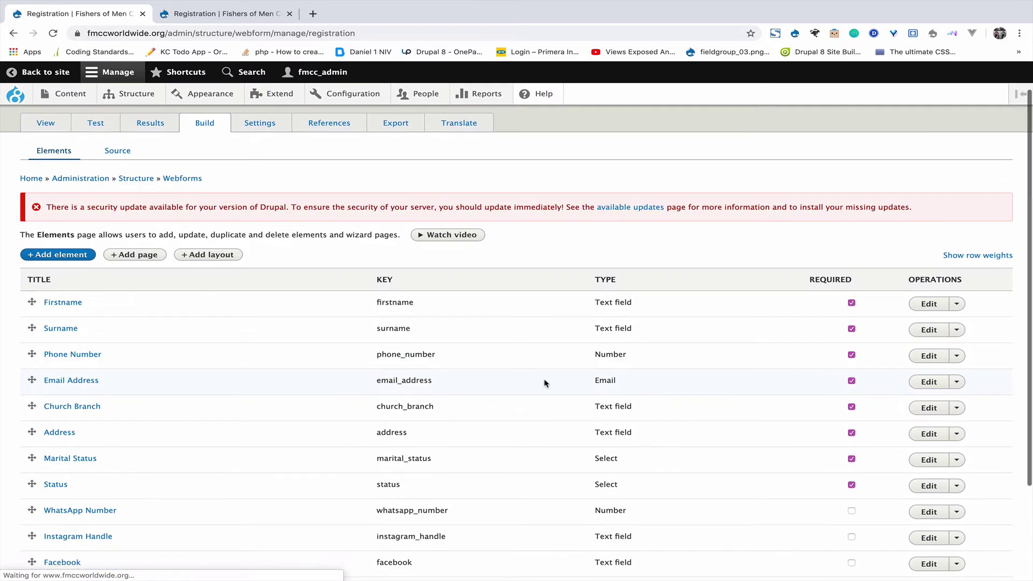
{"action": "scroll", "coordinate": [362, 454], "scroll_direction": "down", "scroll_amount": 4}
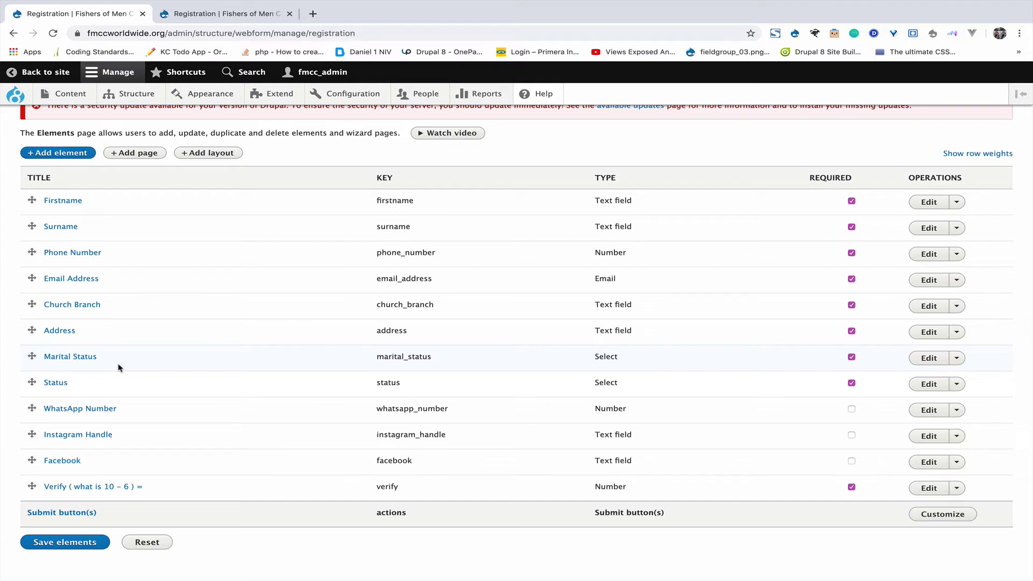
Edit the Marital Status element and choose the predefined Marital status option set.
{"action": "left_click", "coordinate": [926, 358]}
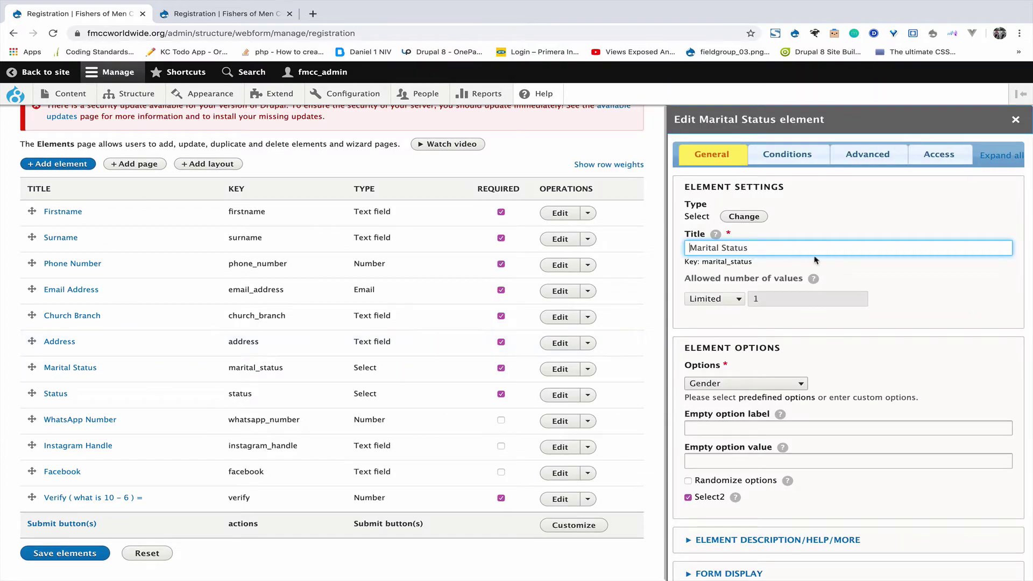
{"action": "scroll", "coordinate": [744, 377], "scroll_direction": "down", "scroll_amount": 2}
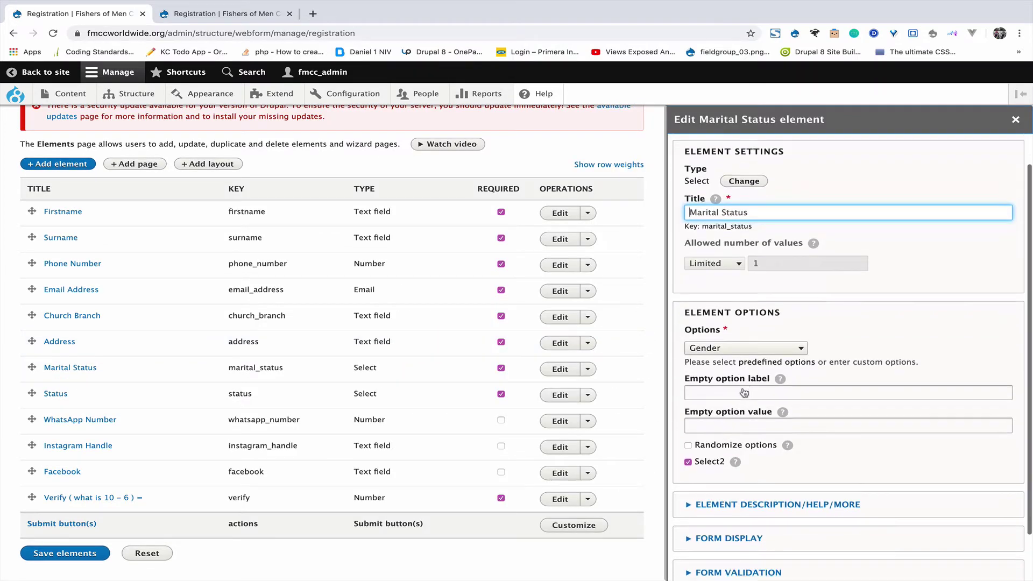
{"action": "left_click", "coordinate": [738, 340]}
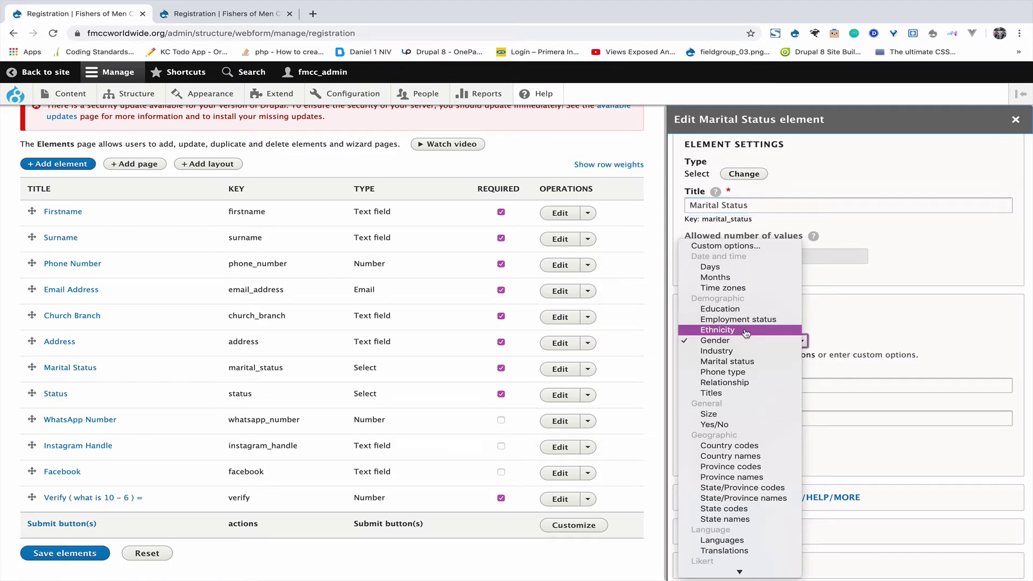
{"action": "left_click", "coordinate": [742, 362]}
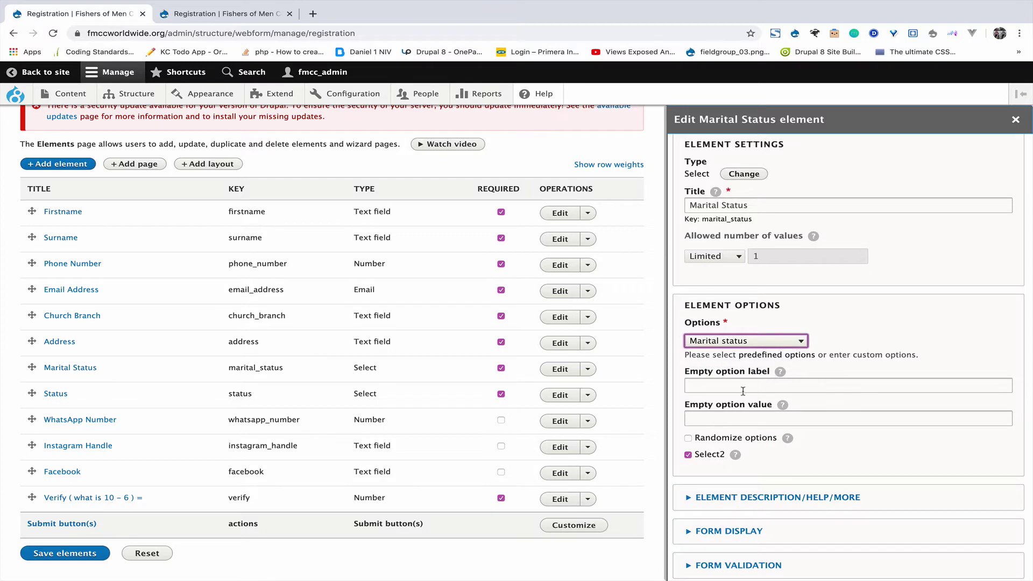
Save the Marital Status element change, then start adding a new element.
{"action": "scroll", "coordinate": [755, 378], "scroll_direction": "down", "scroll_amount": 2}
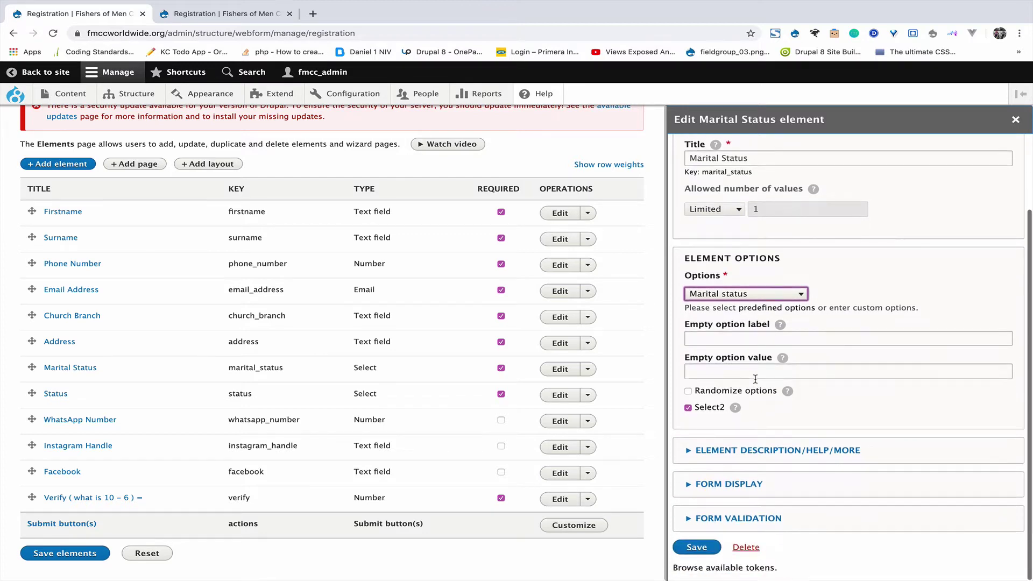
{"action": "left_click", "coordinate": [704, 547]}
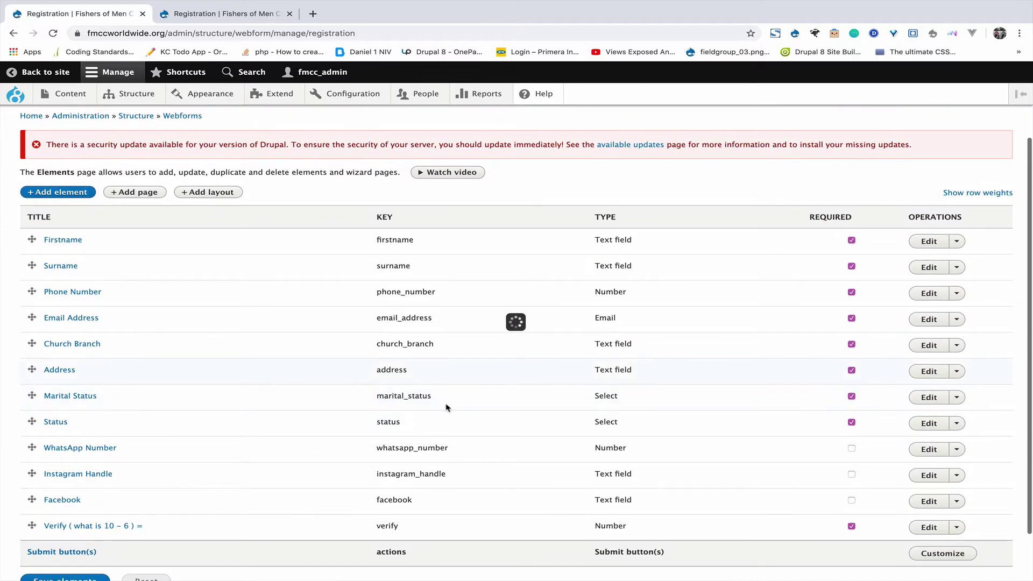
{"action": "left_click", "coordinate": [68, 192]}
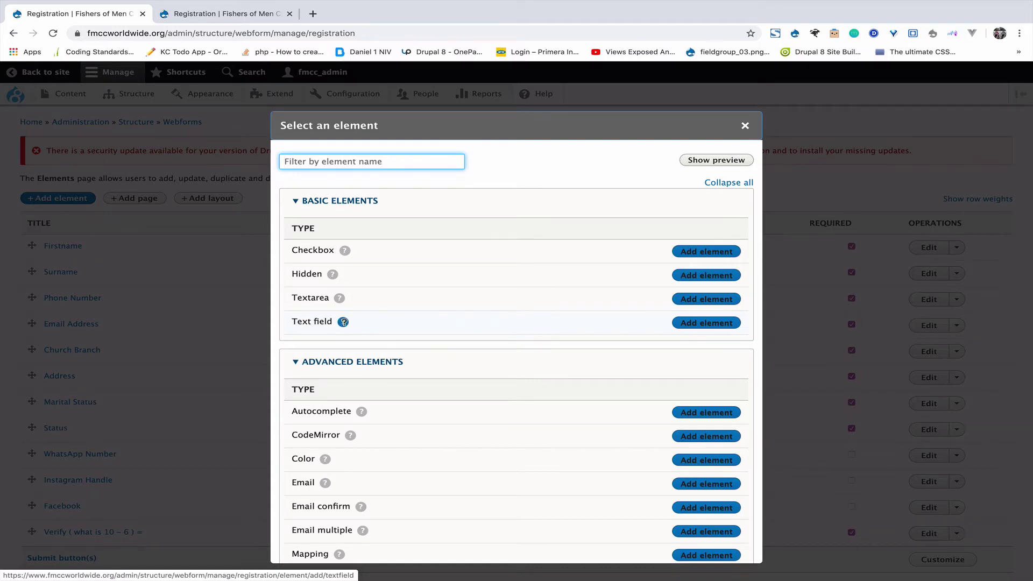
{"action": "left_click", "coordinate": [211, 14]}
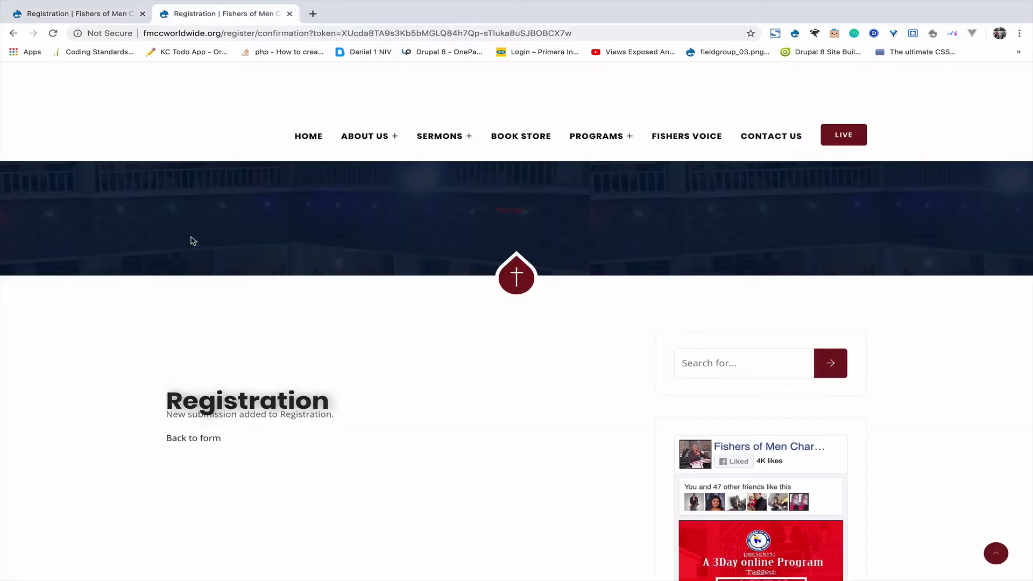
Return to the public Registration form, autofill it and replace the phone number.
{"action": "left_click", "coordinate": [13, 34]}
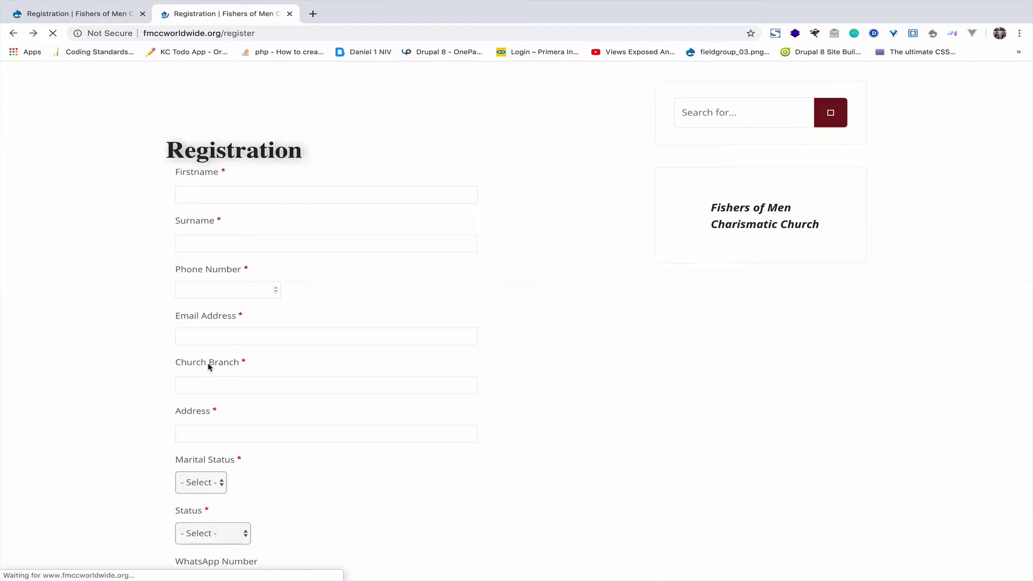
{"action": "left_click", "coordinate": [256, 189]}
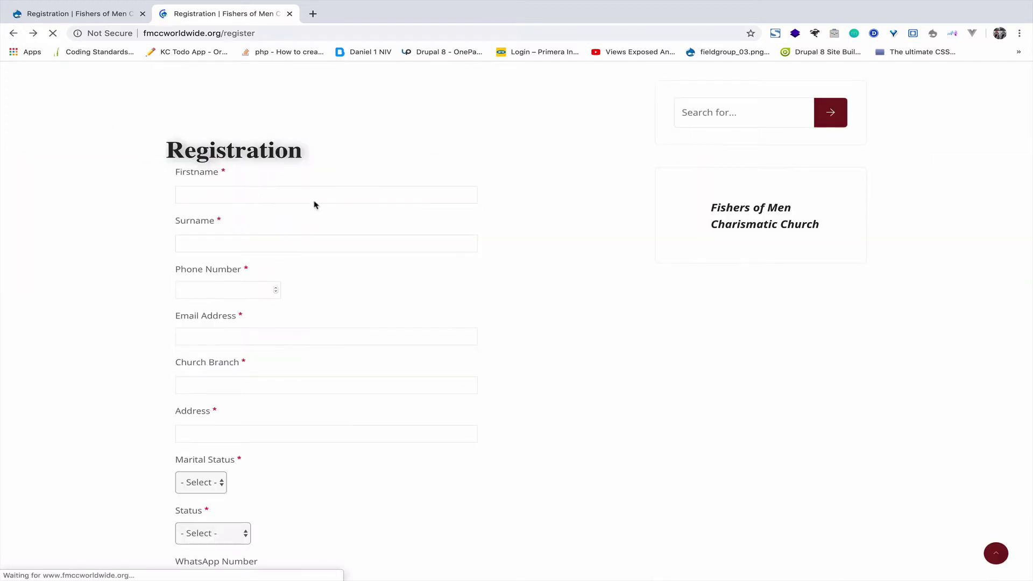
{"action": "key", "text": "Down"}
{"action": "key", "text": "Return"}
{"action": "scroll", "coordinate": [309, 309], "scroll_direction": "down", "scroll_amount": 2}
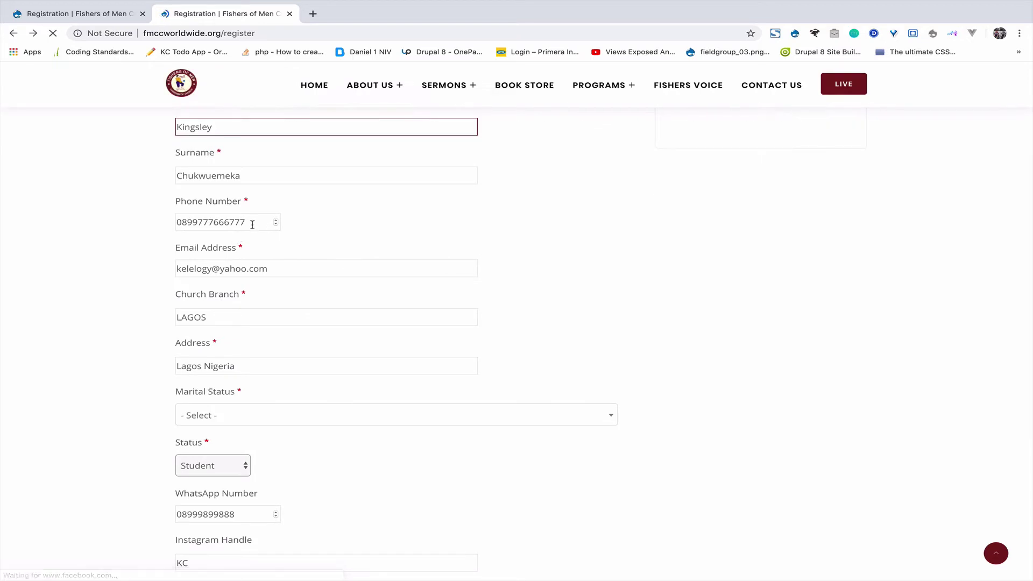
{"action": "left_click_drag", "start_coordinate": [252, 226], "coordinate": [162, 228]}
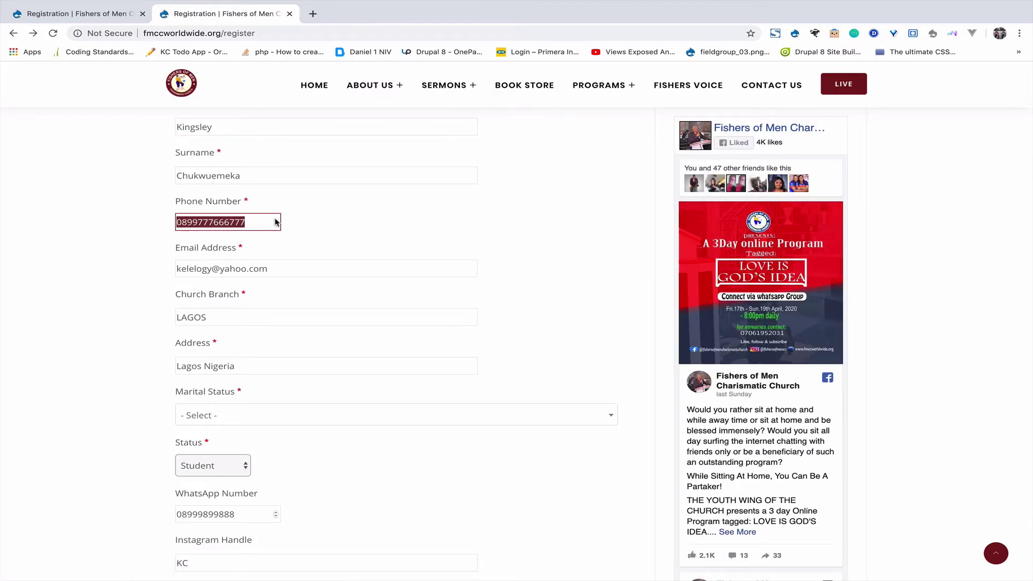
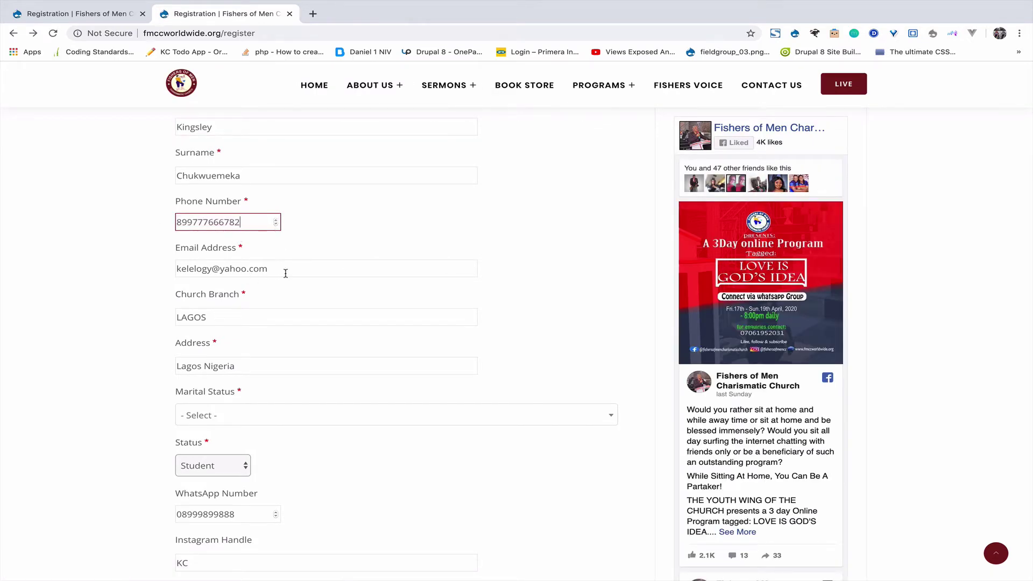
{"action": "left_click", "coordinate": [285, 273]}
{"action": "left_click", "coordinate": [226, 295]}
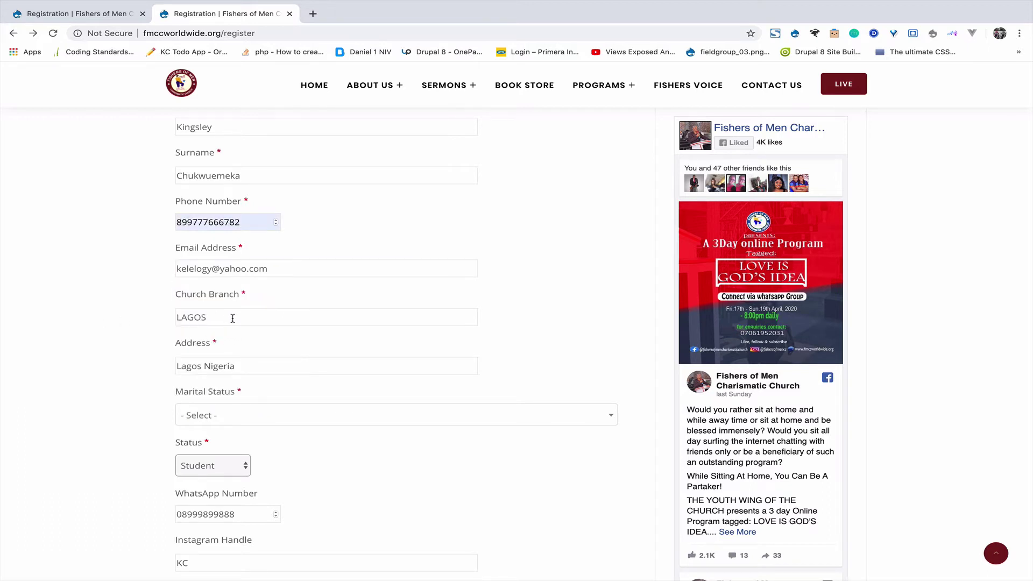
Check the Marital Status dropdown choices, then go back to the admin element picker.
{"action": "left_click", "coordinate": [227, 417]}
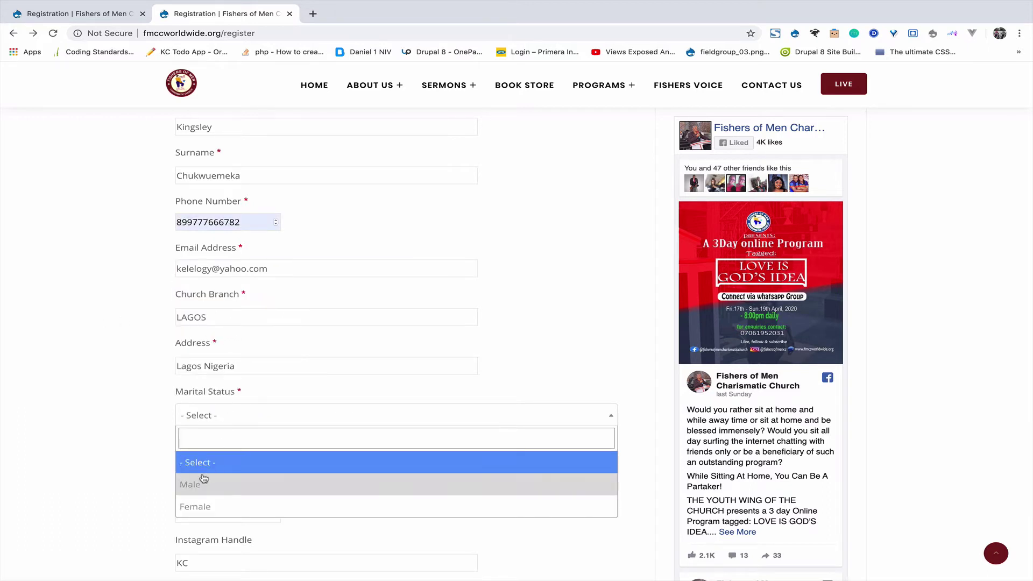
{"action": "left_click", "coordinate": [147, 414]}
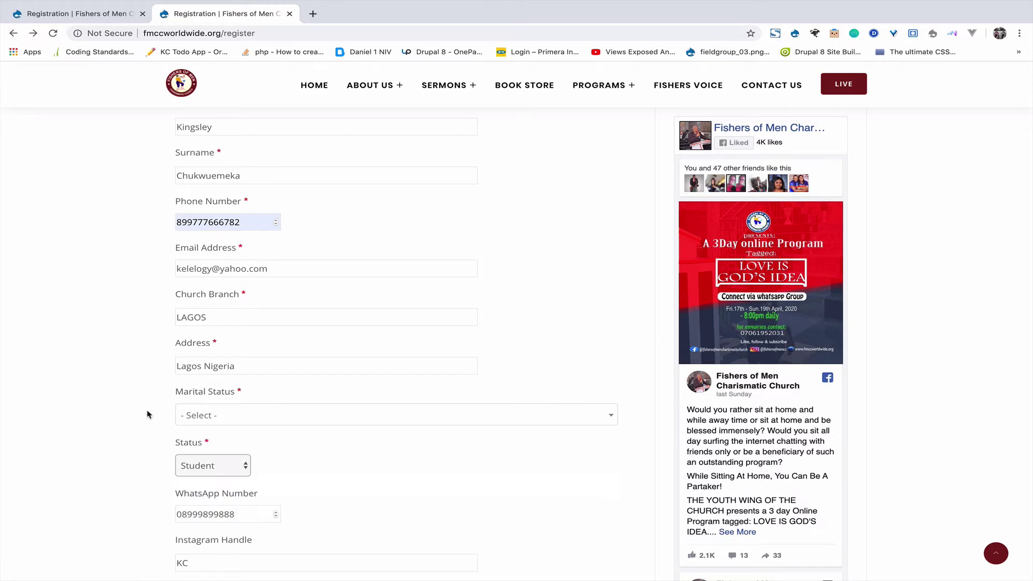
{"action": "scroll", "coordinate": [149, 415], "scroll_direction": "down", "scroll_amount": 3}
{"action": "scroll", "coordinate": [147, 413], "scroll_direction": "up", "scroll_amount": 8}
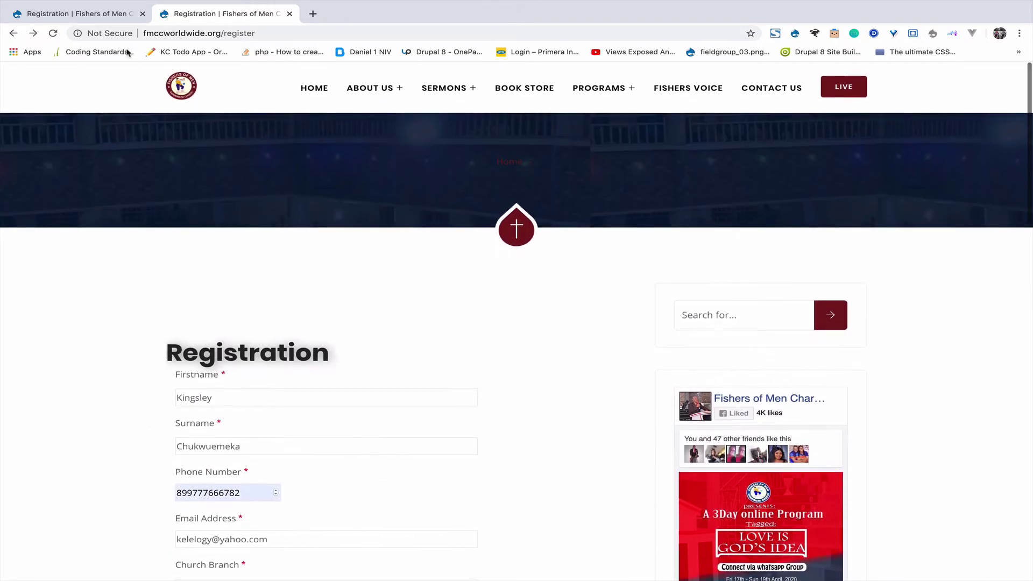
{"action": "left_click", "coordinate": [103, 16]}
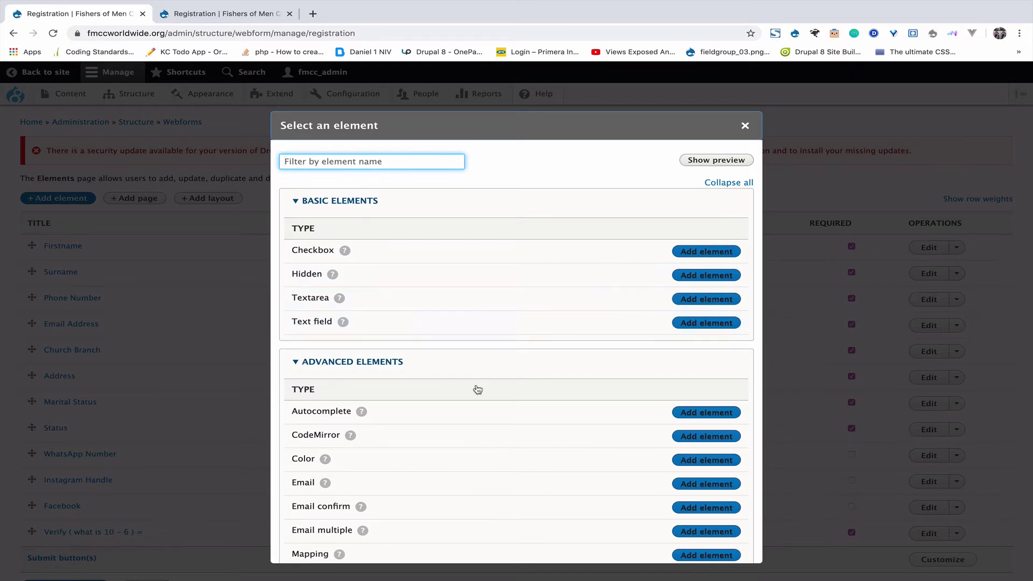
Filter the element picker by 'SE' and add a Select element to Registration.
{"action": "scroll", "coordinate": [433, 424], "scroll_direction": "down", "scroll_amount": 2}
{"action": "scroll", "coordinate": [431, 424], "scroll_direction": "up", "scroll_amount": 2}
{"action": "type", "text": "SELE"}
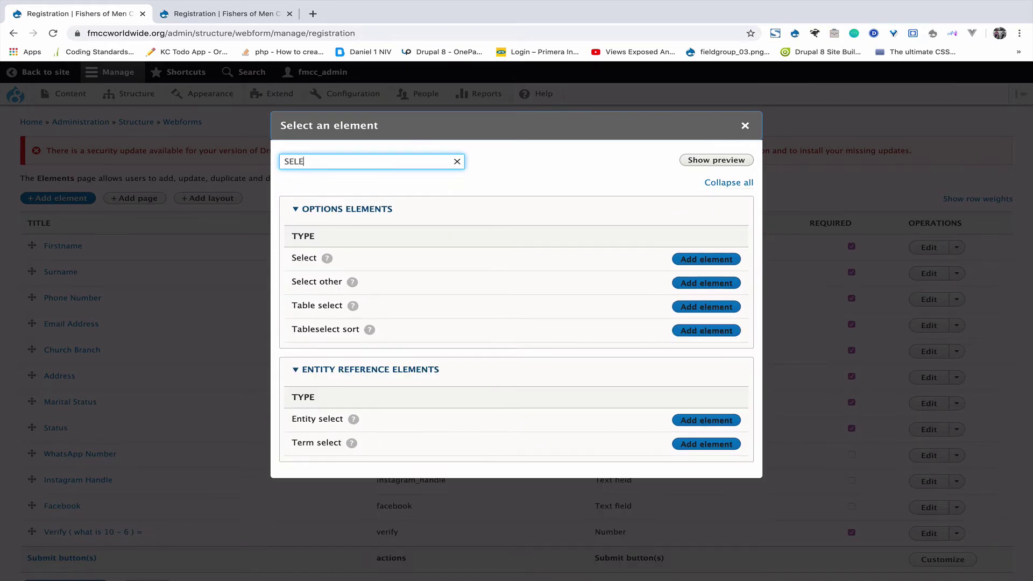
{"action": "left_click", "coordinate": [709, 260]}
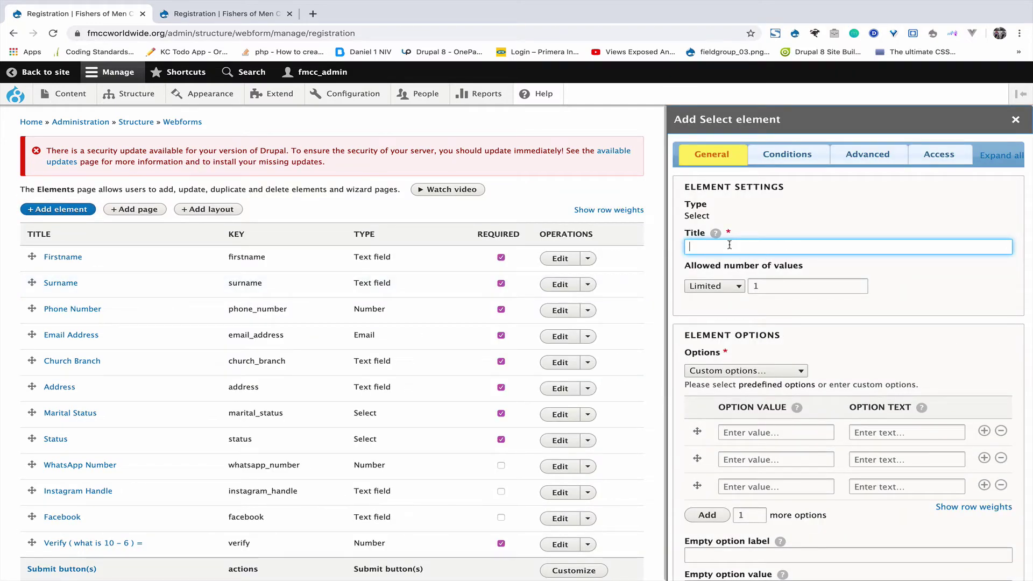
Title the element Gender, keep Custom options, and enter the option values Male and Female.
{"action": "type", "text": "G"}
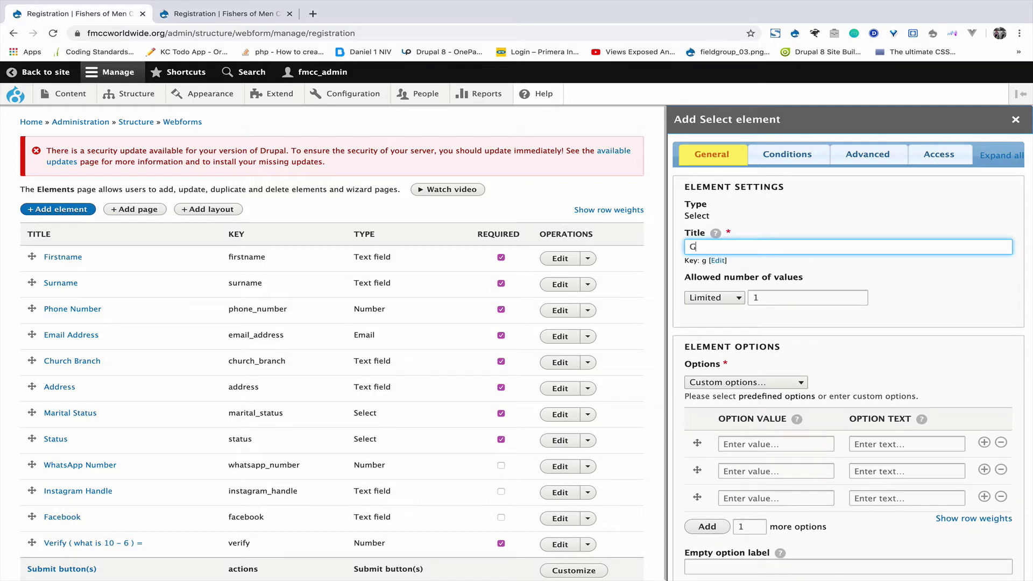
{"action": "type", "text": "ender"}
{"action": "left_click", "coordinate": [747, 383]}
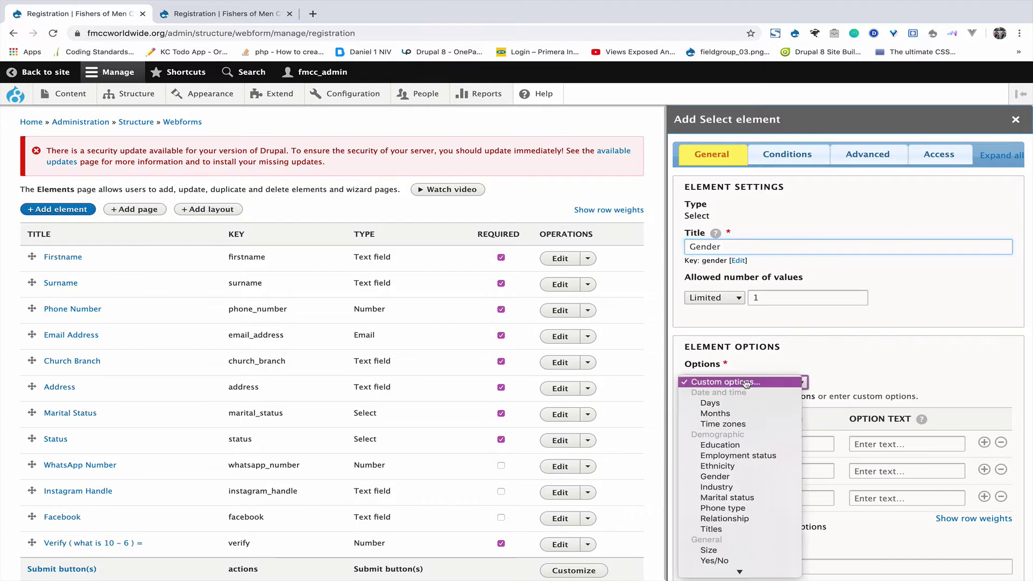
{"action": "left_click", "coordinate": [753, 381]}
{"action": "scroll", "coordinate": [789, 360], "scroll_direction": "down", "scroll_amount": 1}
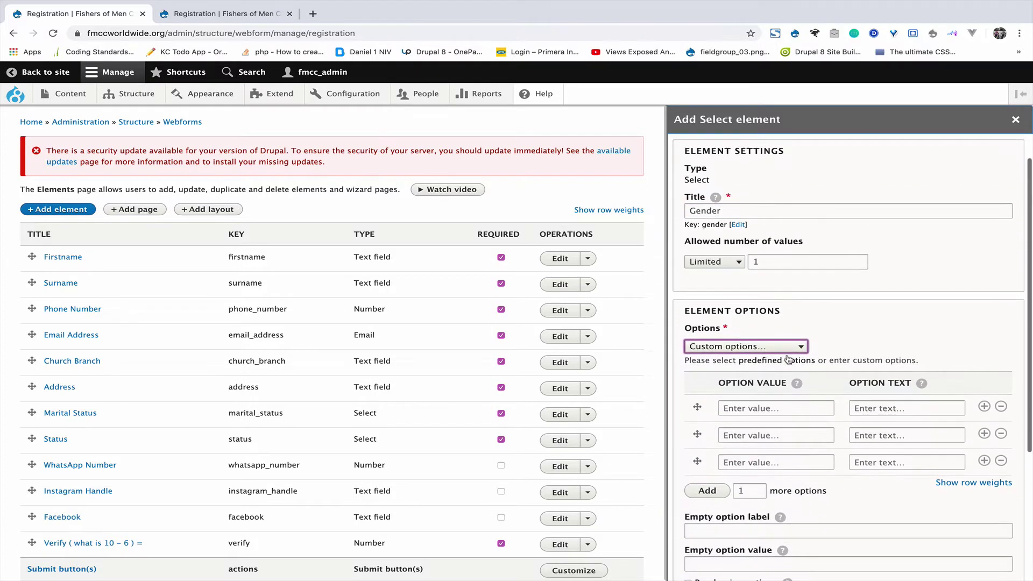
{"action": "left_click", "coordinate": [763, 411]}
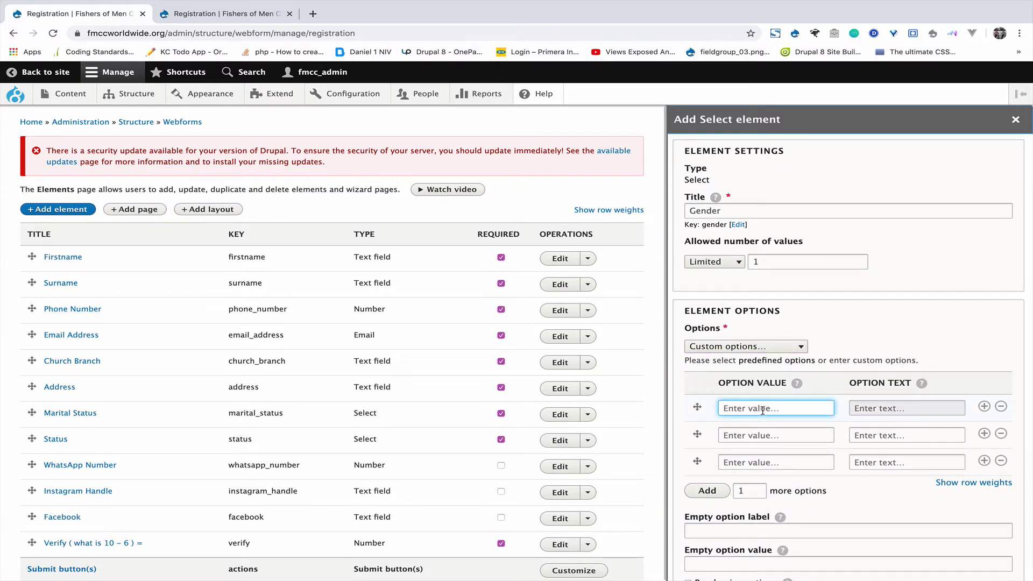
{"action": "type", "text": "Male"}
{"action": "left_click", "coordinate": [772, 437]}
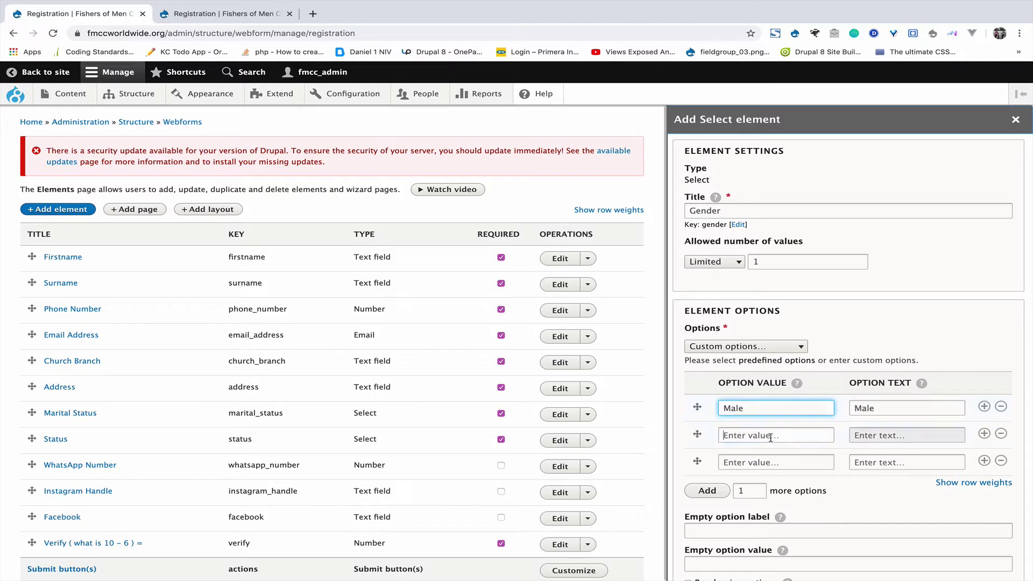
{"action": "type", "text": "Female"}
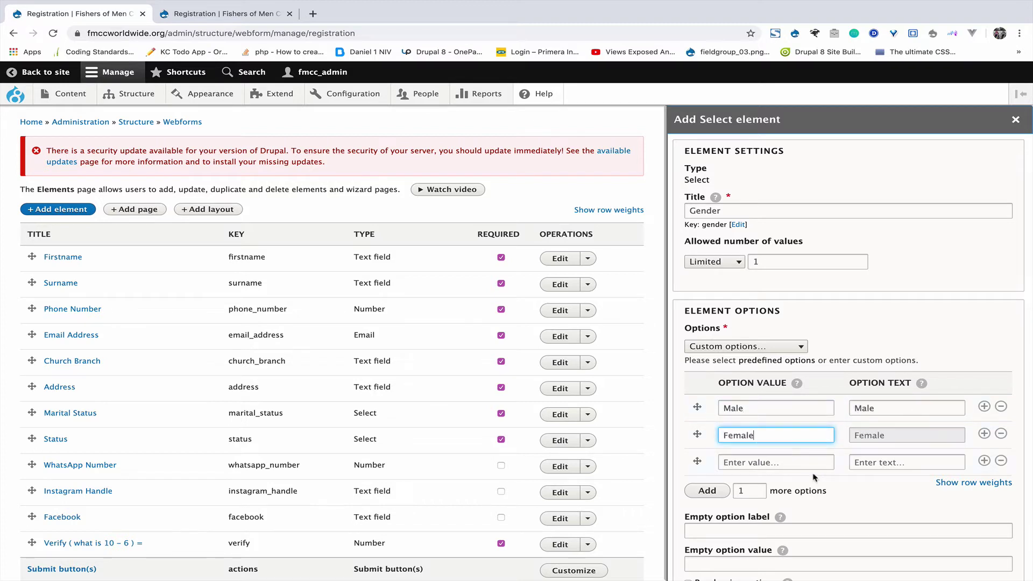
Remove the extra empty option row and save the Gender select element.
{"action": "scroll", "coordinate": [815, 477], "scroll_direction": "down", "scroll_amount": 1}
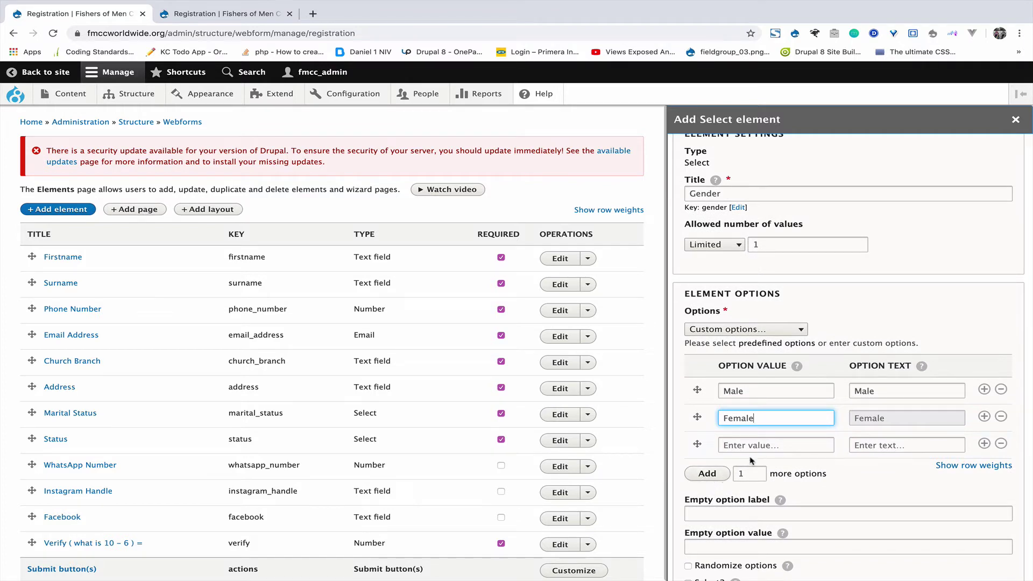
{"action": "left_click", "coordinate": [715, 478]}
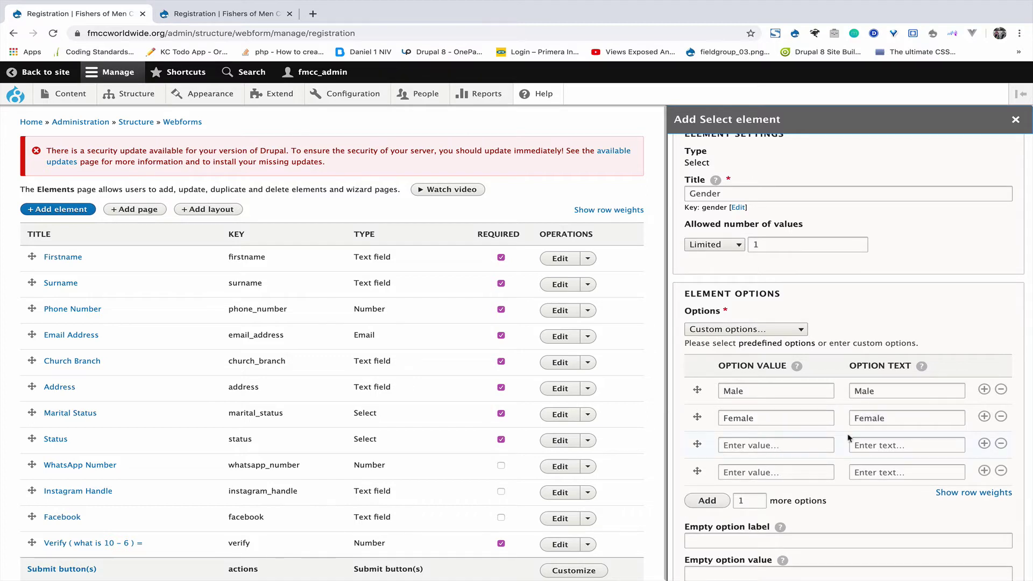
{"action": "left_click", "coordinate": [854, 470]}
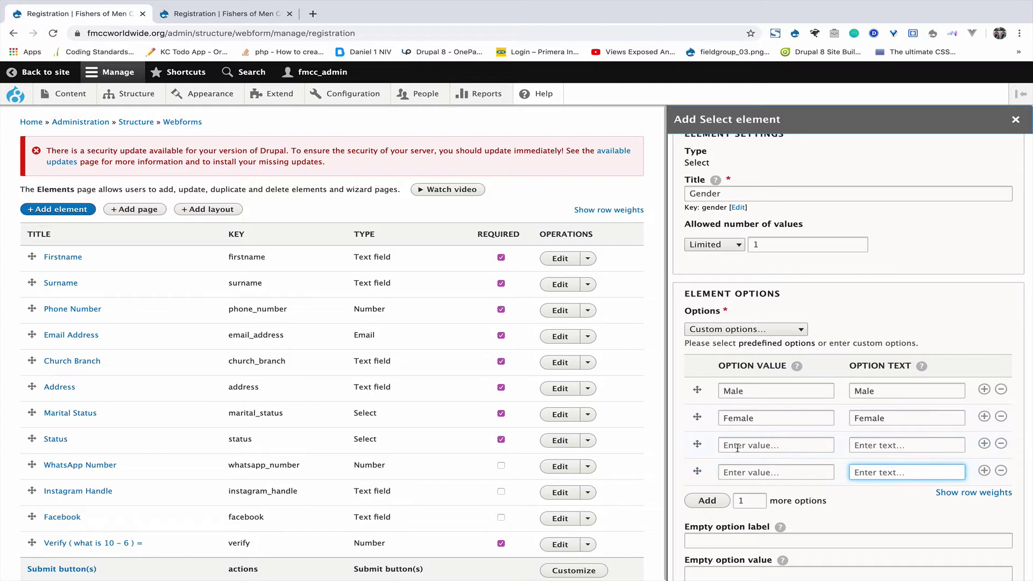
{"action": "left_click", "coordinate": [1002, 445]}
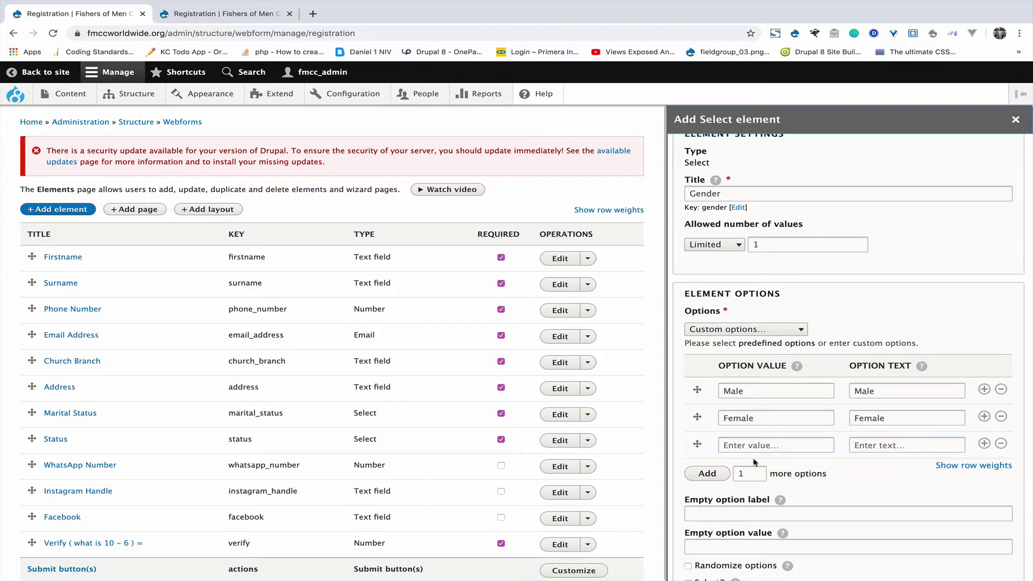
{"action": "scroll", "coordinate": [754, 462], "scroll_direction": "down", "scroll_amount": 4}
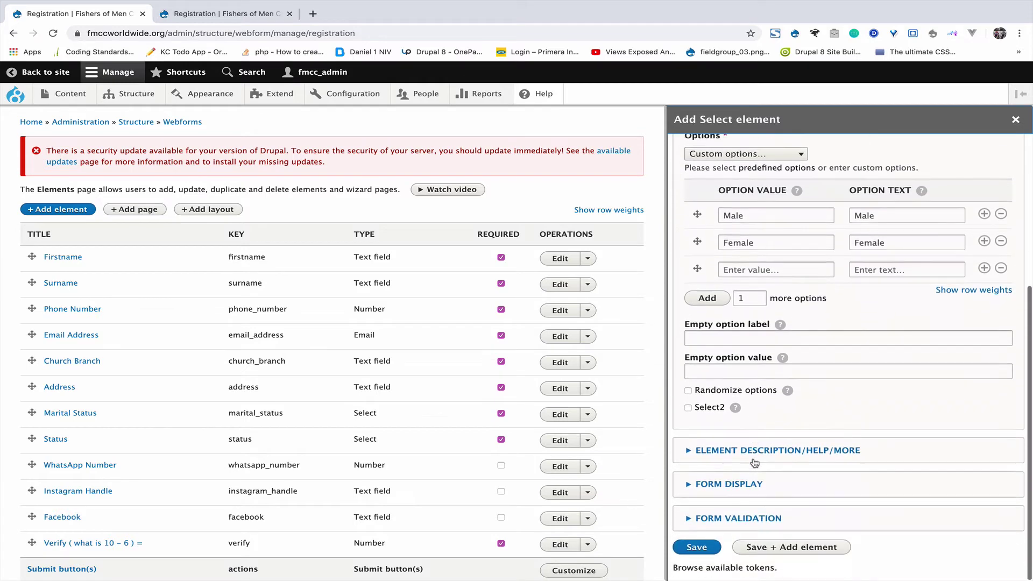
{"action": "scroll", "coordinate": [754, 462], "scroll_direction": "down", "scroll_amount": 2}
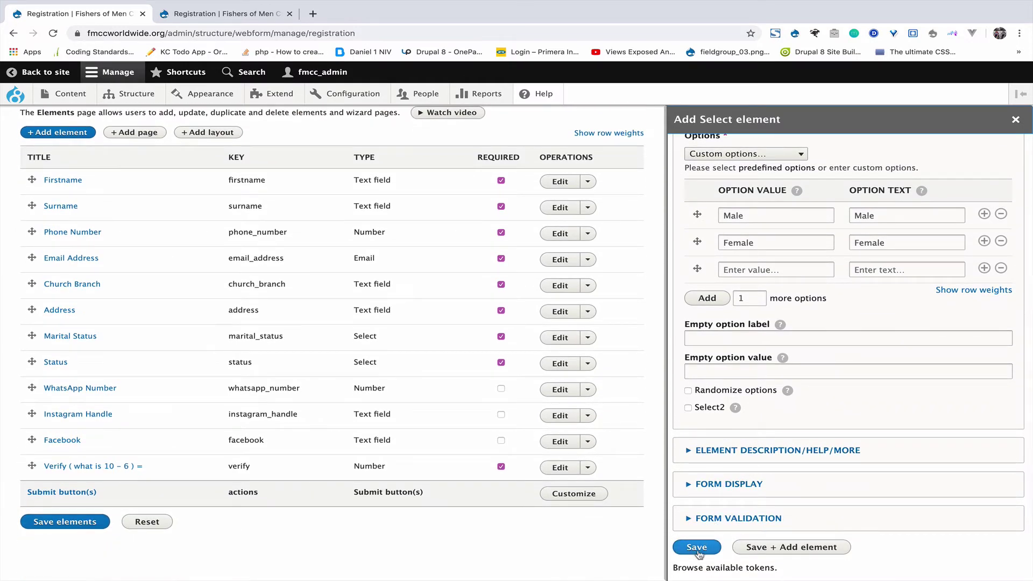
{"action": "left_click", "coordinate": [697, 548]}
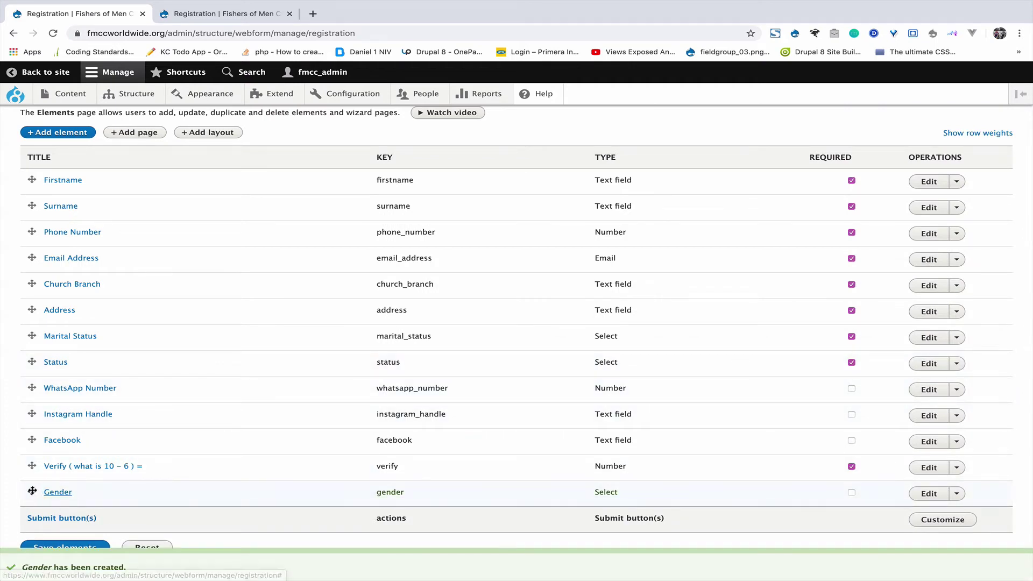
Drag Gender below Email Address, save the element order, and view the public registration tab.
{"action": "left_click_drag", "start_coordinate": [32, 492], "coordinate": [30, 279]}
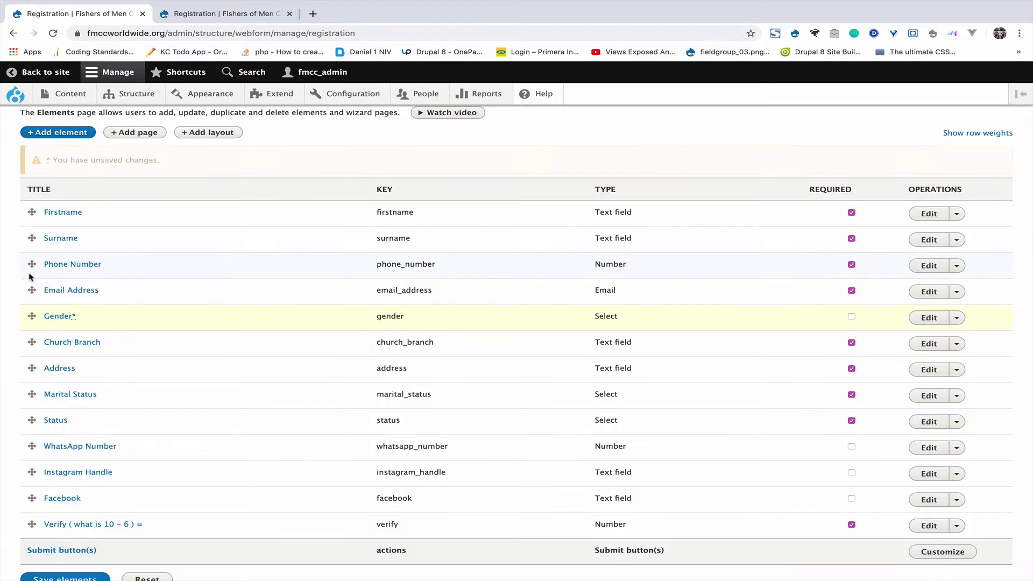
{"action": "scroll", "coordinate": [47, 419], "scroll_direction": "down", "scroll_amount": 2}
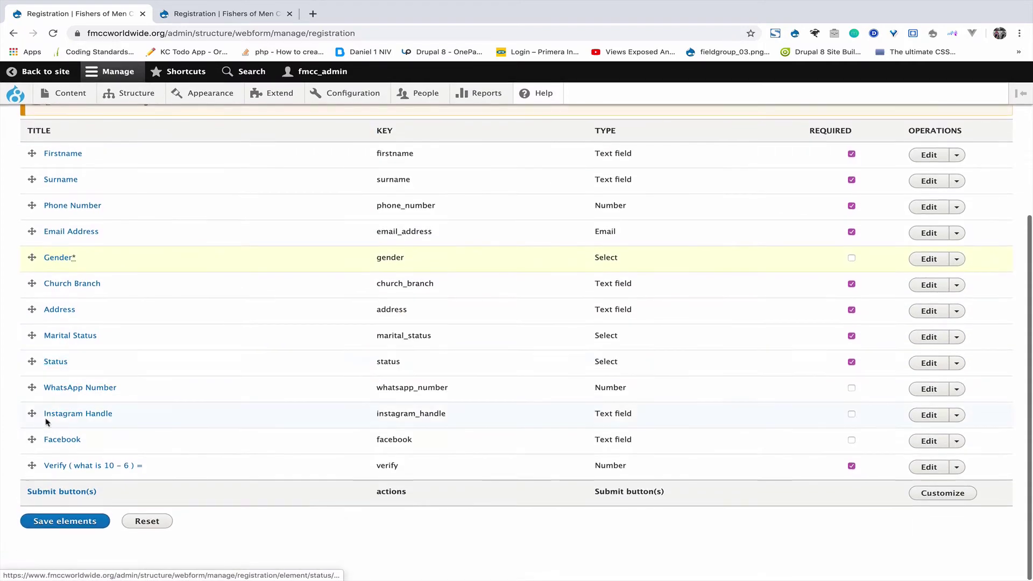
{"action": "left_click", "coordinate": [57, 523]}
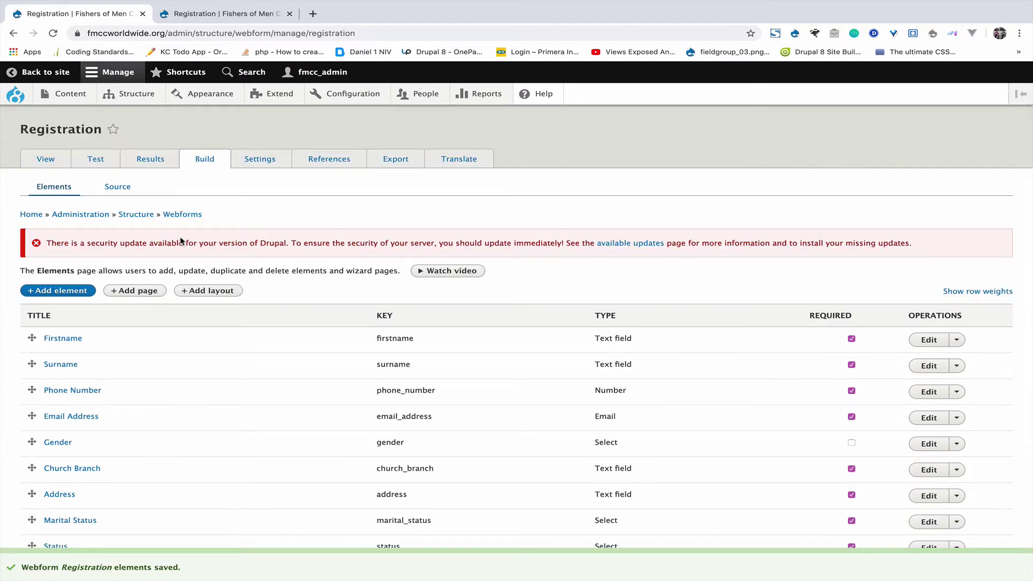
{"action": "scroll", "coordinate": [178, 248], "scroll_direction": "down", "scroll_amount": 3}
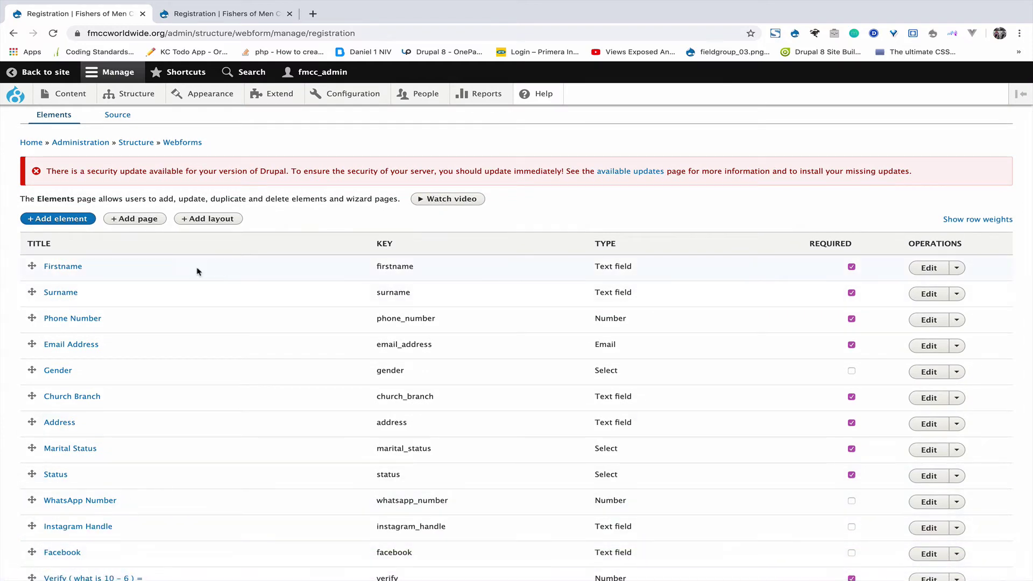
{"action": "left_click", "coordinate": [226, 14]}
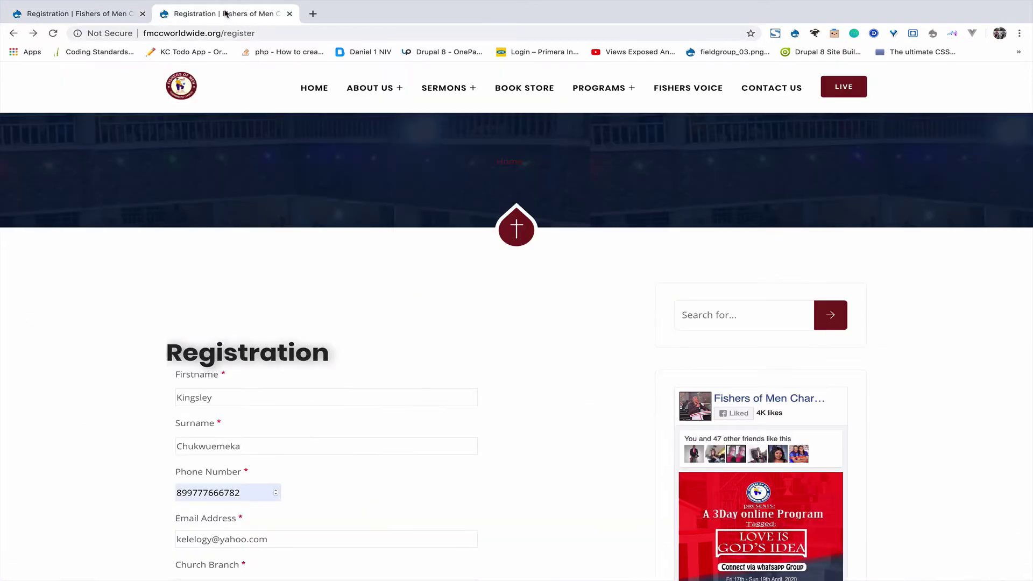
Reload the public form, check Gender's Male and Female choices, then return to the elements list.
{"action": "left_click", "coordinate": [53, 33]}
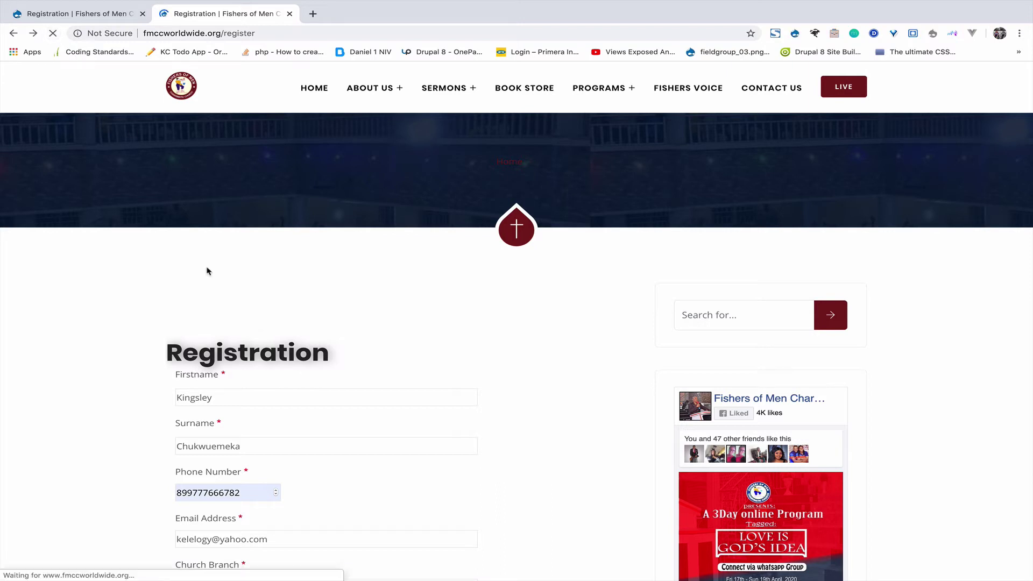
{"action": "scroll", "coordinate": [207, 270], "scroll_direction": "down", "scroll_amount": 5}
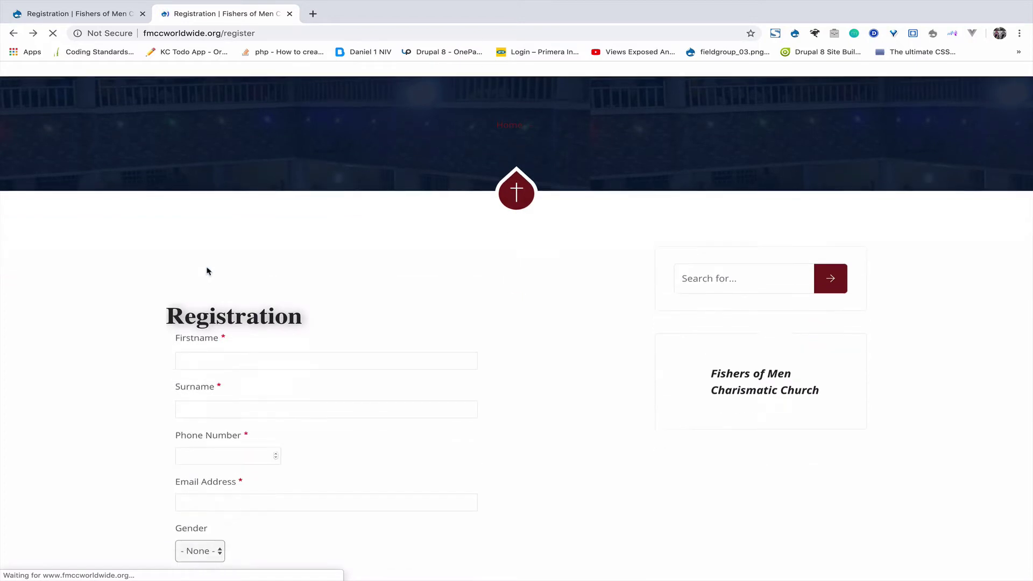
{"action": "scroll", "coordinate": [206, 275], "scroll_direction": "down", "scroll_amount": 1}
{"action": "left_click", "coordinate": [203, 306]}
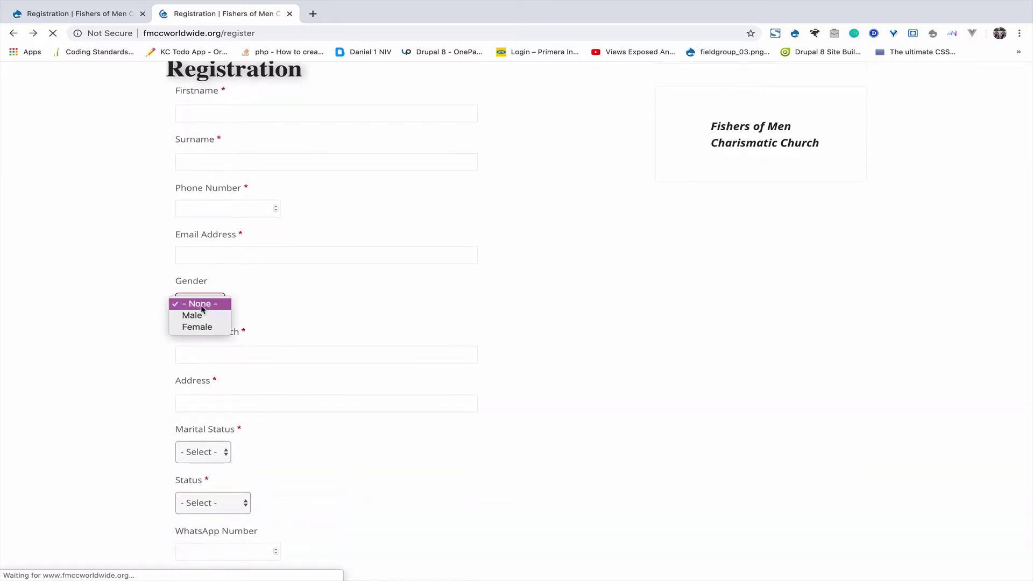
{"action": "left_click", "coordinate": [95, 282]}
{"action": "scroll", "coordinate": [209, 301], "scroll_direction": "down", "scroll_amount": 2}
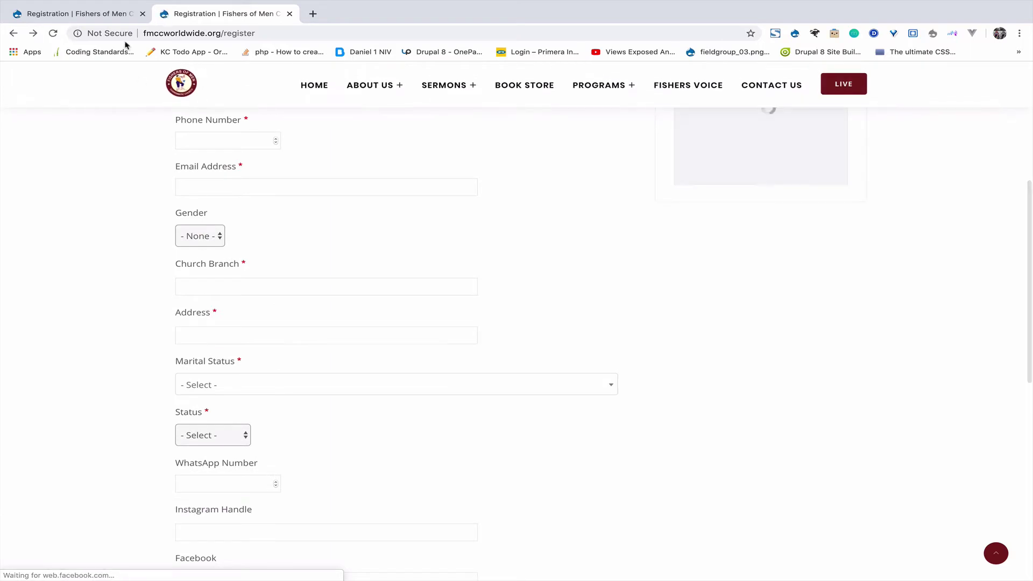
{"action": "left_click", "coordinate": [97, 14]}
{"action": "scroll", "coordinate": [344, 345], "scroll_direction": "down", "scroll_amount": 3}
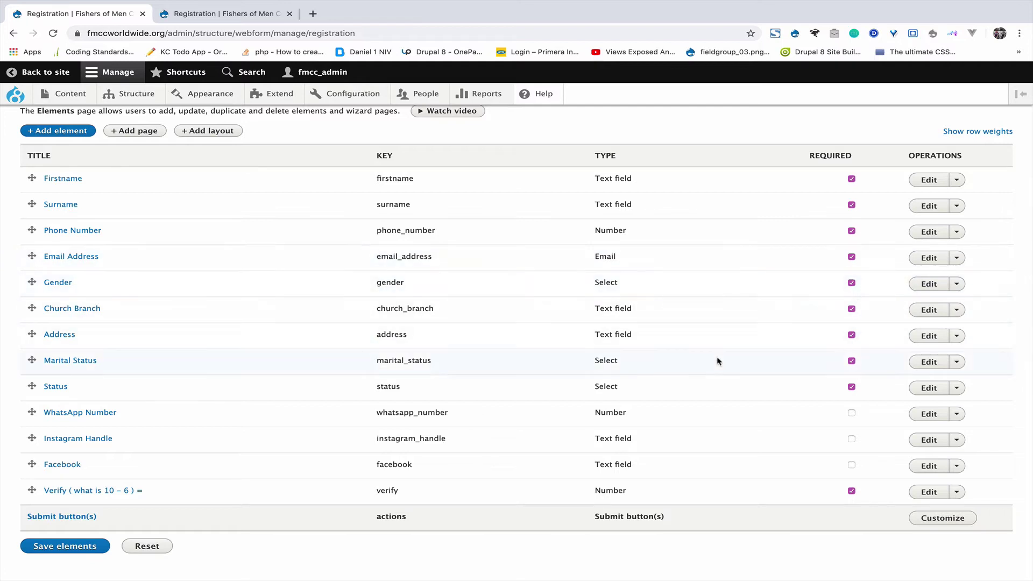
Save the elements with Gender required, then inspect the Status and Address fields on the live form.
{"action": "left_click", "coordinate": [75, 550]}
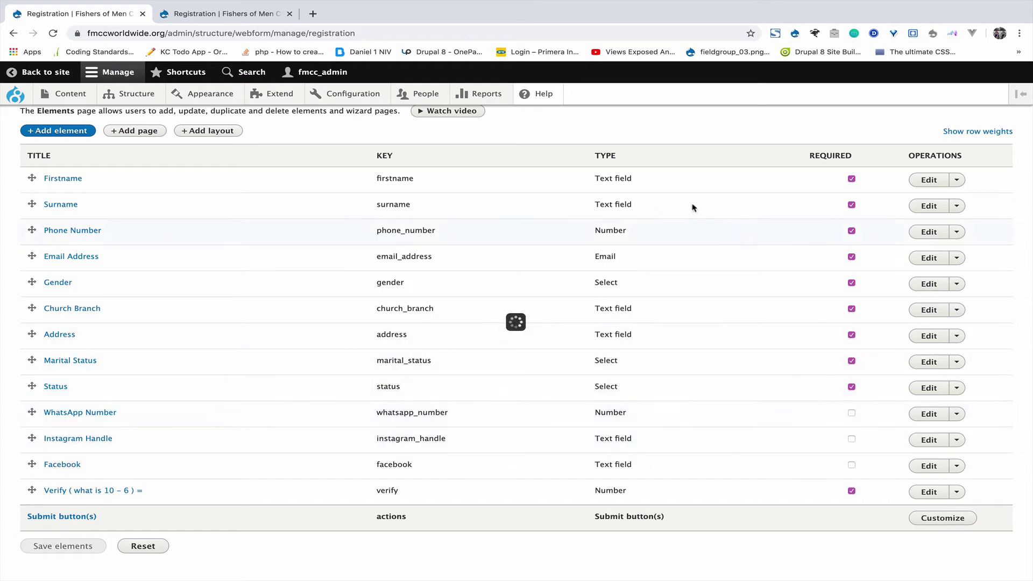
{"action": "left_click", "coordinate": [200, 7]}
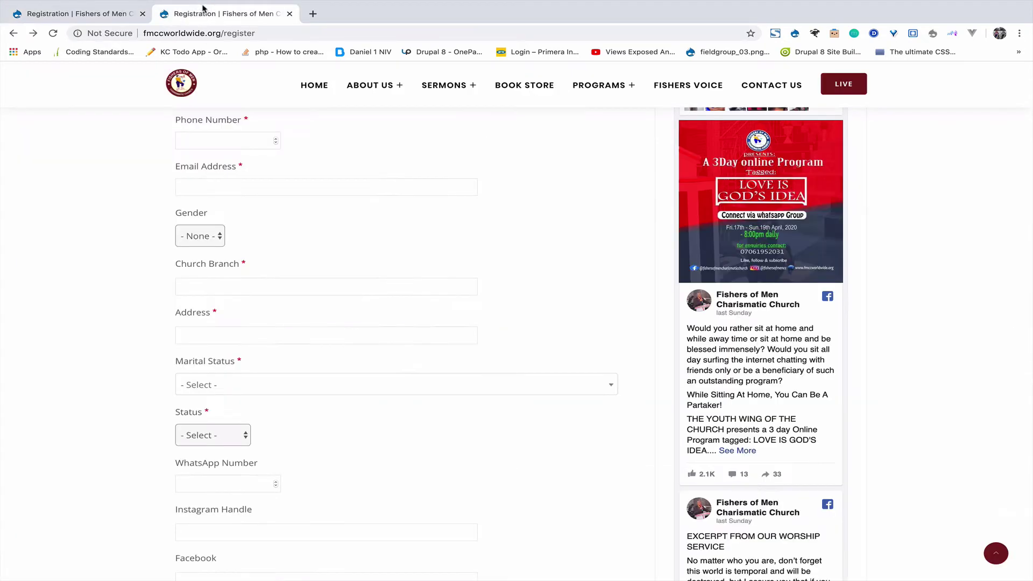
{"action": "left_click", "coordinate": [205, 413]}
{"action": "left_click", "coordinate": [220, 312]}
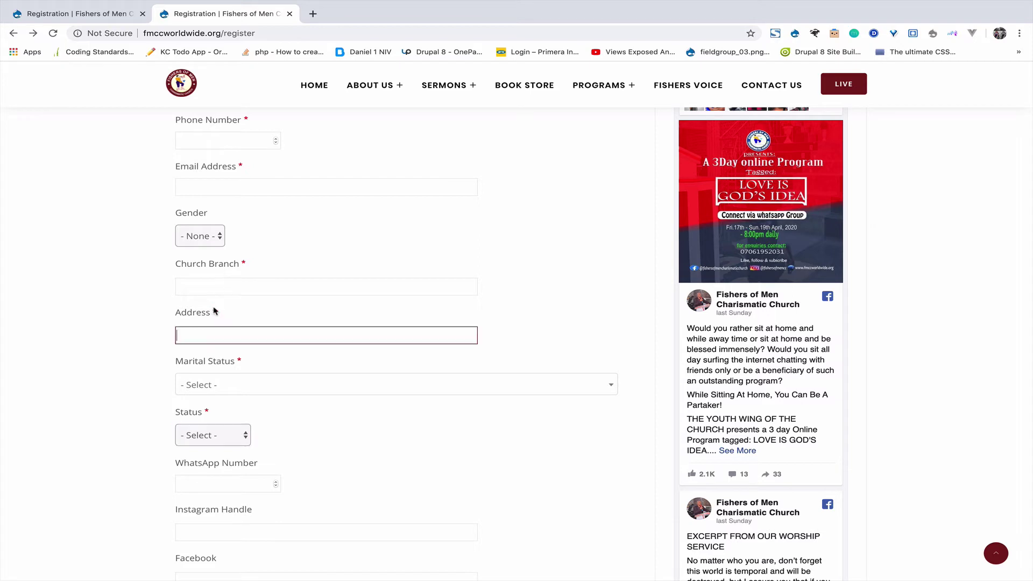
{"action": "scroll", "coordinate": [214, 317], "scroll_direction": "down", "scroll_amount": 2}
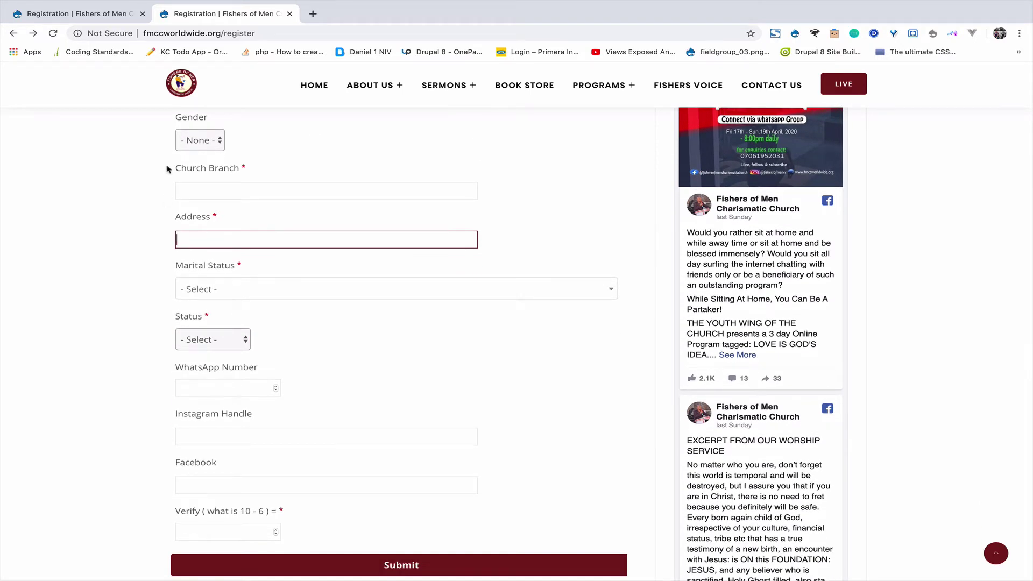
{"action": "scroll", "coordinate": [168, 169], "scroll_direction": "up", "scroll_amount": 4}
Back on the admin tab, review Gender as a required Select after Email Address.
{"action": "left_click", "coordinate": [108, 14]}
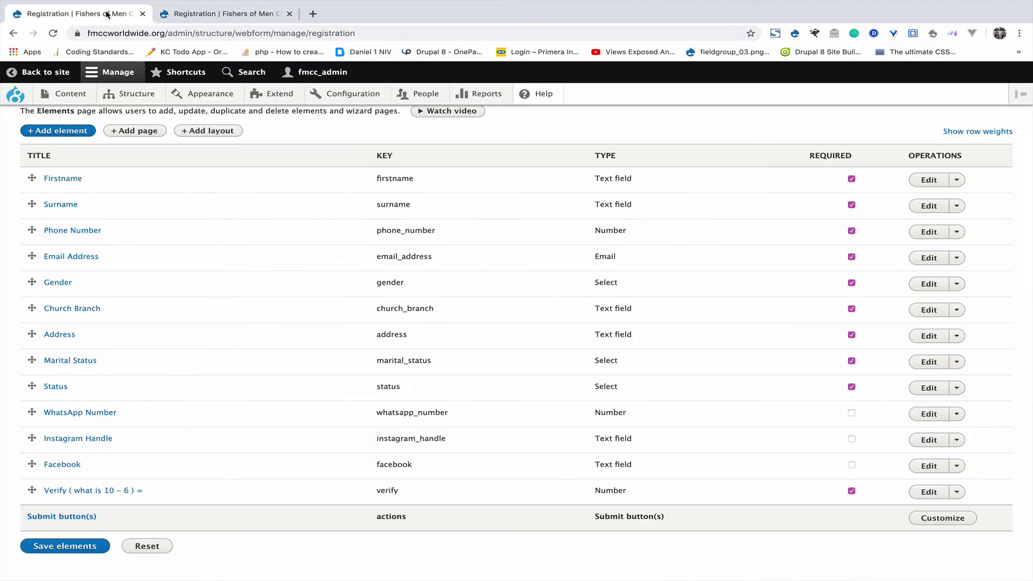
{"action": "scroll", "coordinate": [236, 406], "scroll_direction": "up", "scroll_amount": 5}
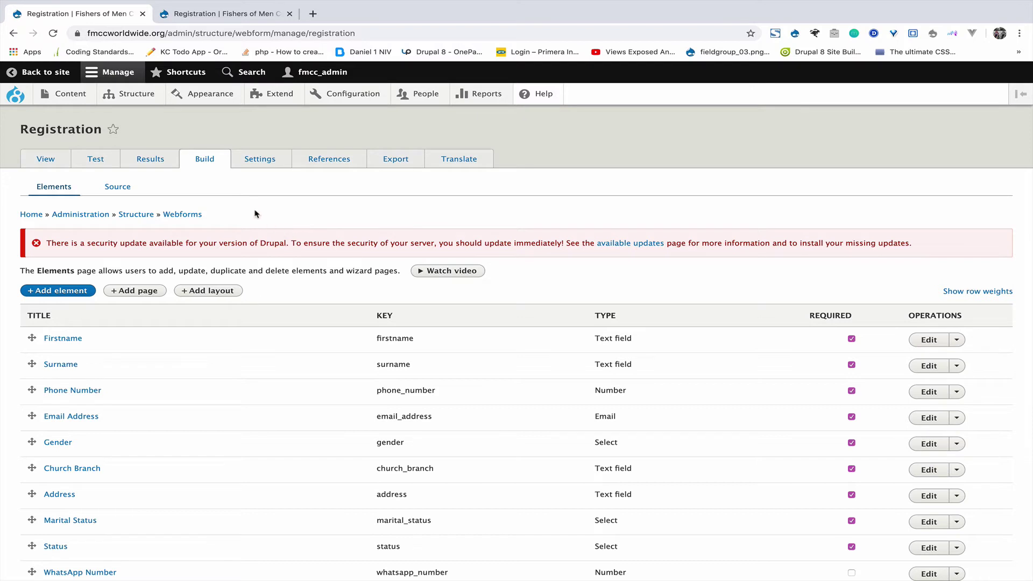
{"action": "scroll", "coordinate": [258, 239], "scroll_direction": "down", "scroll_amount": 1}
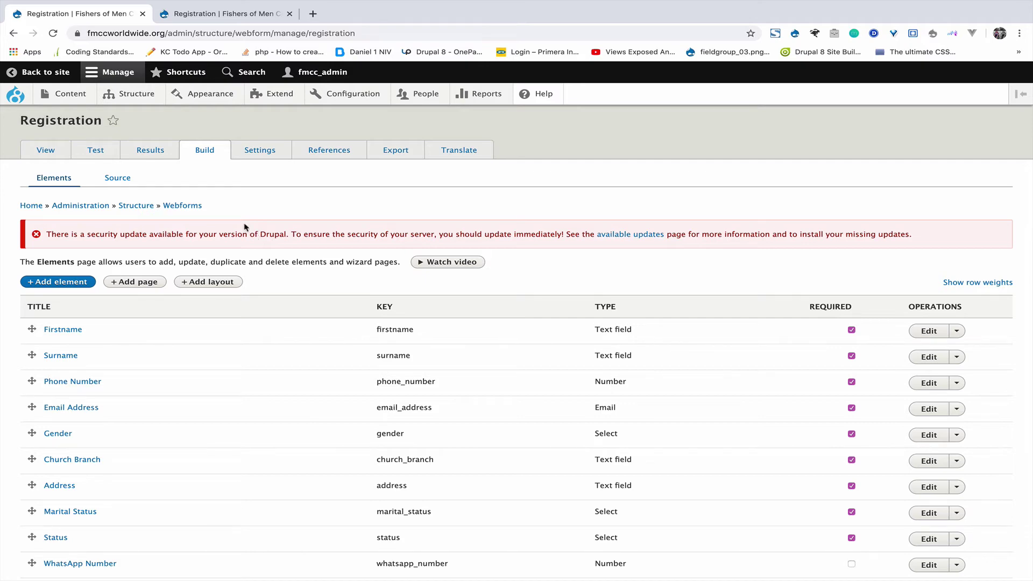
{"action": "scroll", "coordinate": [237, 211], "scroll_direction": "down", "scroll_amount": 2}
{"action": "scroll", "coordinate": [237, 212], "scroll_direction": "up", "scroll_amount": 3}
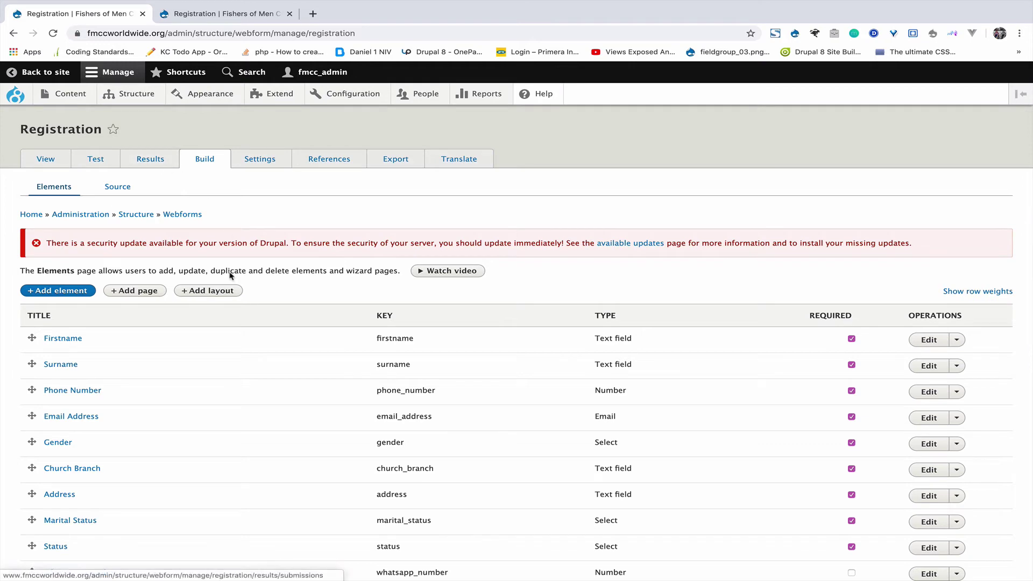
{"action": "scroll", "coordinate": [413, 370], "scroll_direction": "down", "scroll_amount": 3}
{"action": "scroll", "coordinate": [412, 369], "scroll_direction": "up", "scroll_amount": 3}
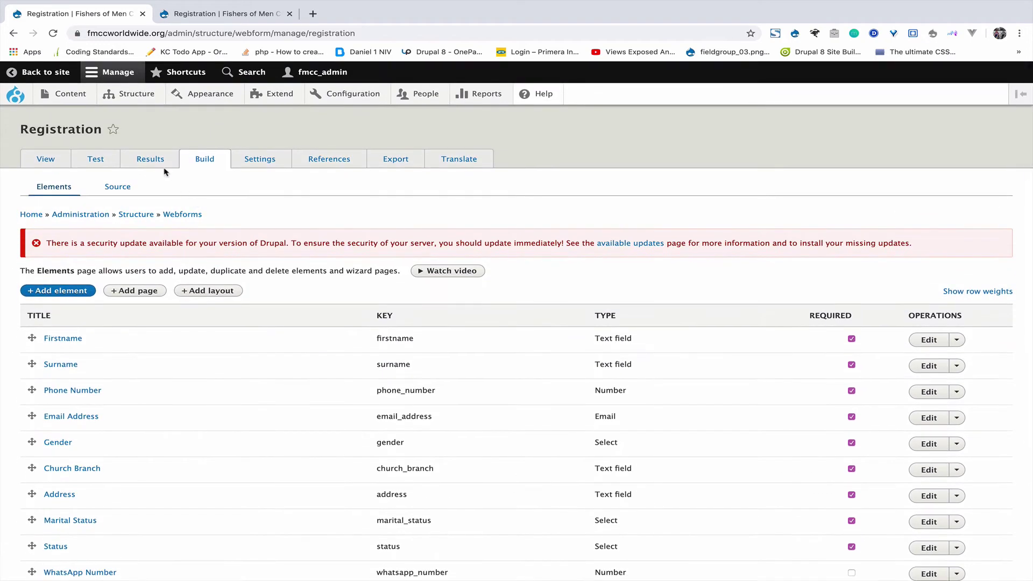
Open the Registration results, scroll across the single submission, then go to the Download page.
{"action": "left_click", "coordinate": [151, 161]}
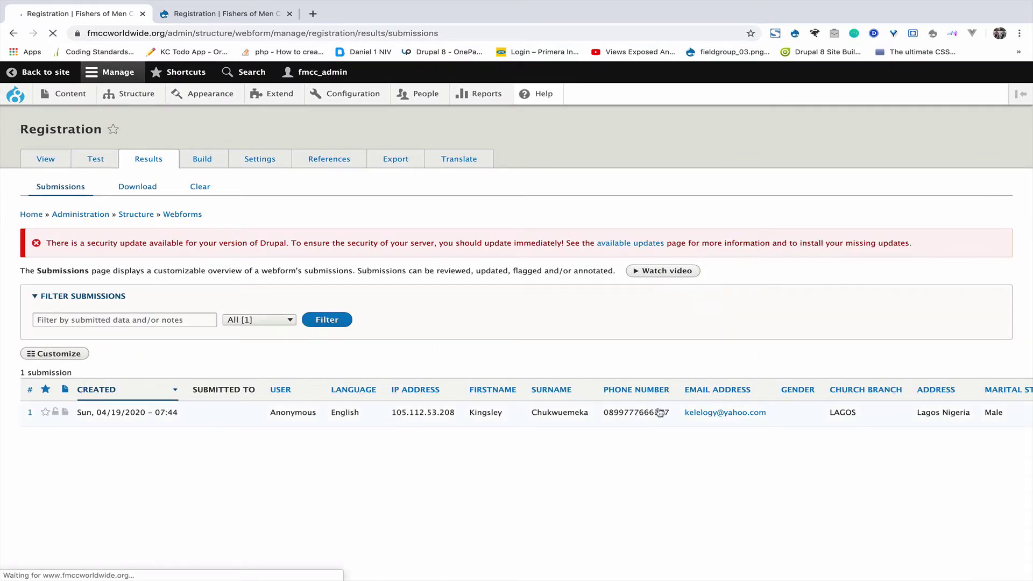
{"action": "scroll", "coordinate": [932, 417], "scroll_direction": "right", "scroll_amount": 10}
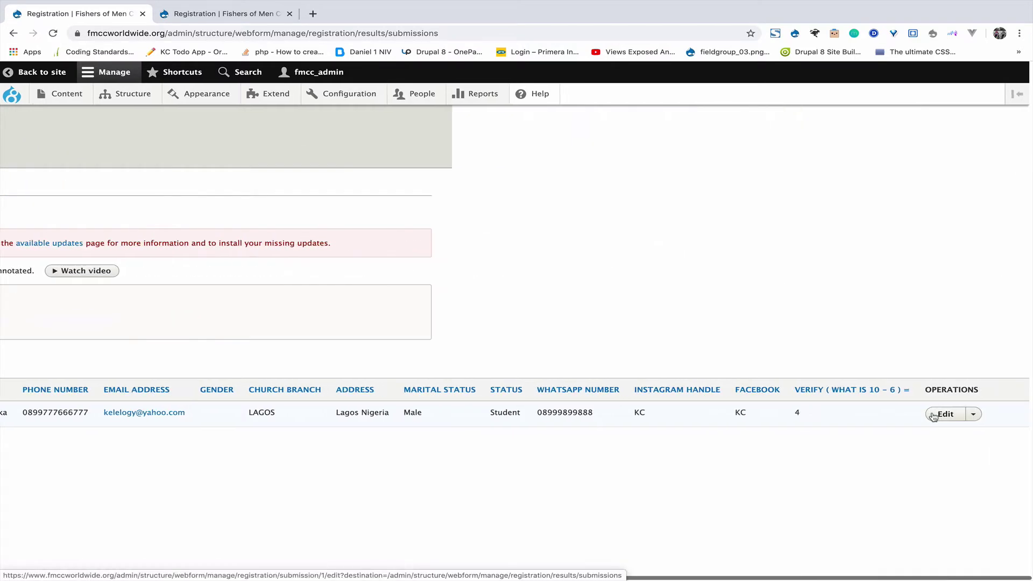
{"action": "scroll", "coordinate": [934, 417], "scroll_direction": "left", "scroll_amount": 10}
{"action": "scroll", "coordinate": [486, 321], "scroll_direction": "left", "scroll_amount": 5}
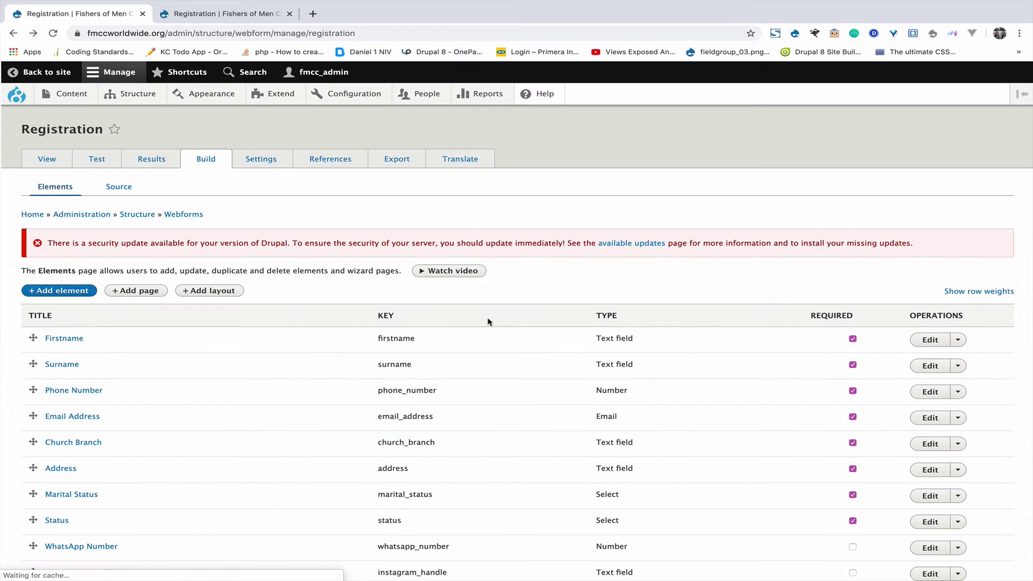
{"action": "scroll", "coordinate": [489, 322], "scroll_direction": "right", "scroll_amount": 5}
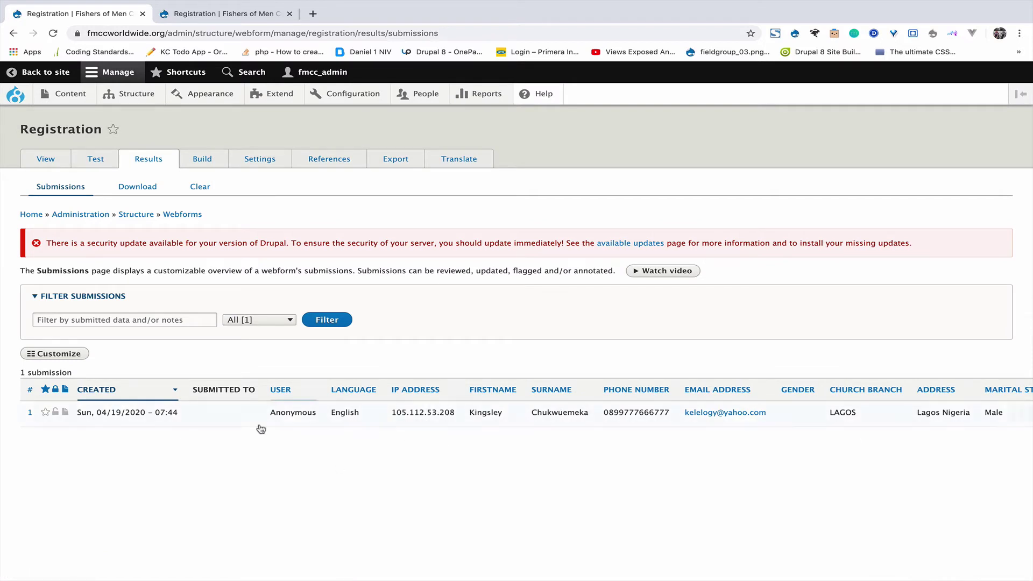
{"action": "left_click", "coordinate": [140, 188]}
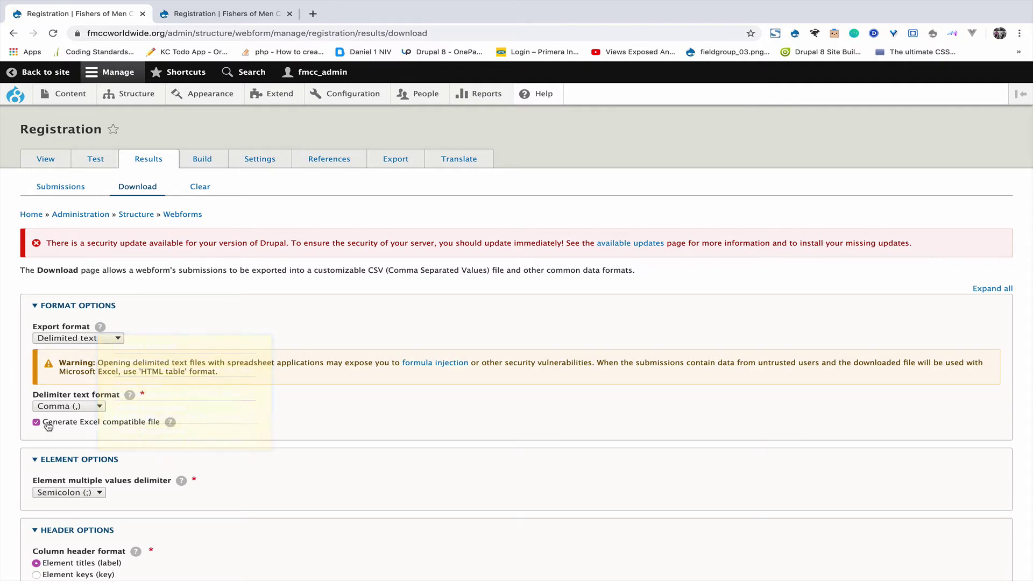
Download the submissions as comma-delimited text and open the resulting registration.csv.
{"action": "scroll", "coordinate": [48, 426], "scroll_direction": "down", "scroll_amount": 10}
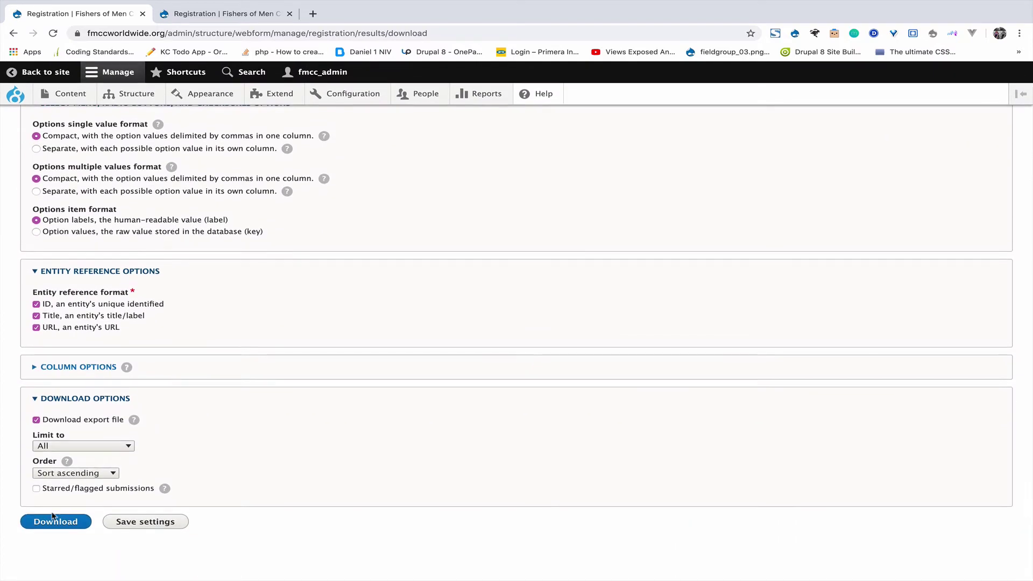
{"action": "left_click", "coordinate": [54, 521]}
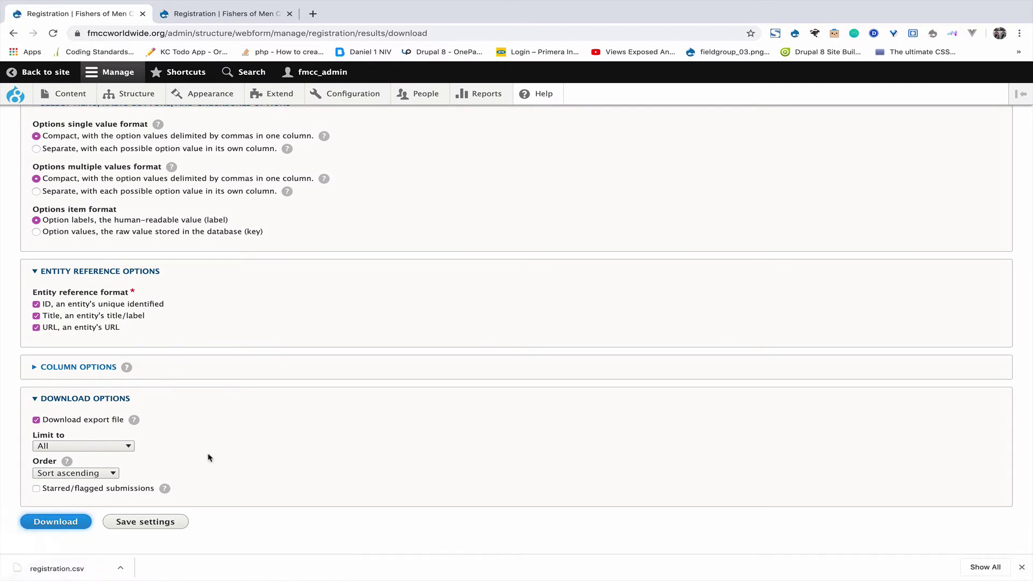
{"action": "left_click", "coordinate": [58, 569]}
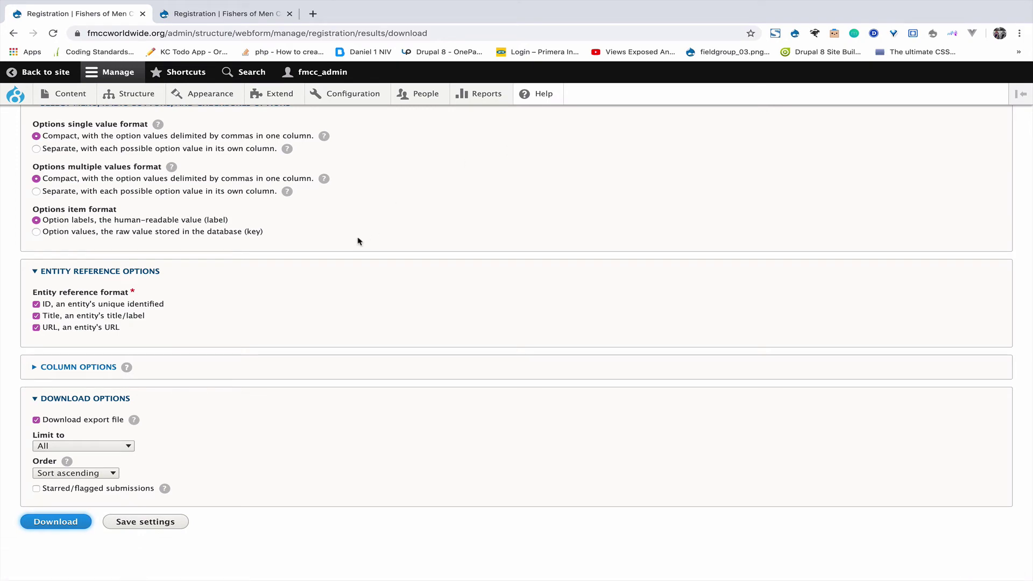
{"action": "scroll", "coordinate": [340, 256], "scroll_direction": "up", "scroll_amount": 15}
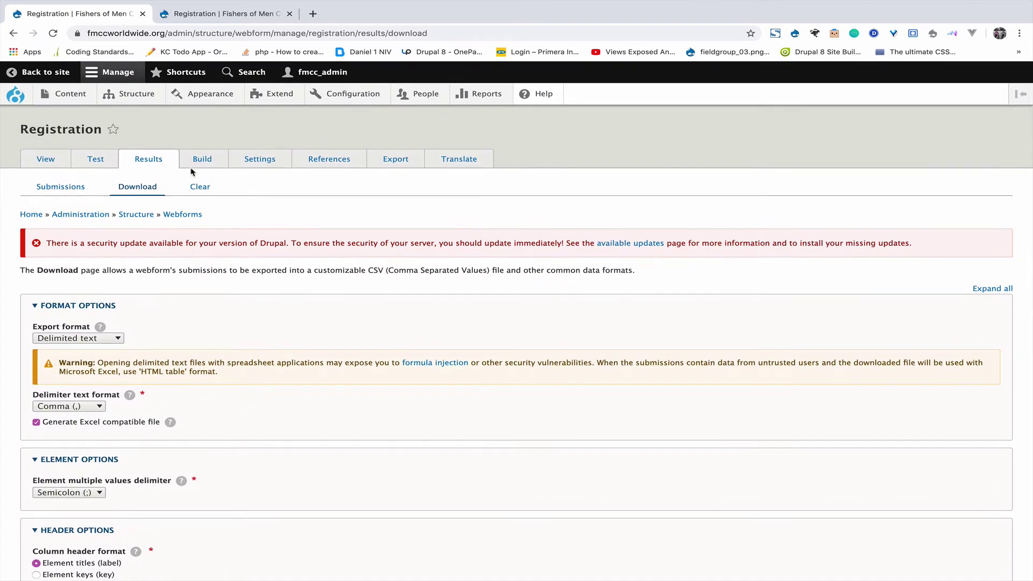
{"action": "mouse_move", "coordinate": [130, 96]}
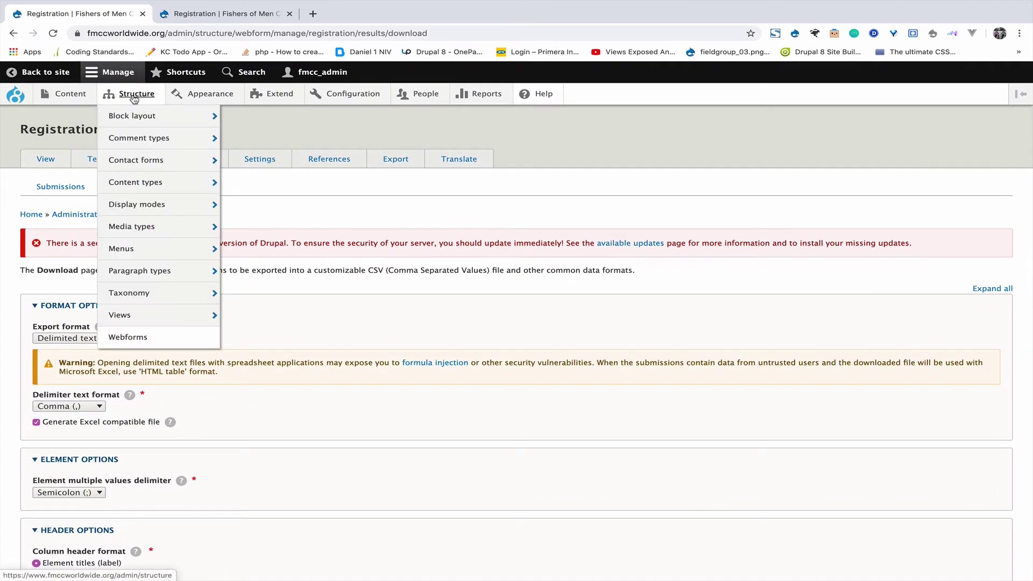
From the webforms list, add and save a webform titled NATIONAL YOUTH CONFERENCE with Category None.
{"action": "left_click", "coordinate": [123, 339]}
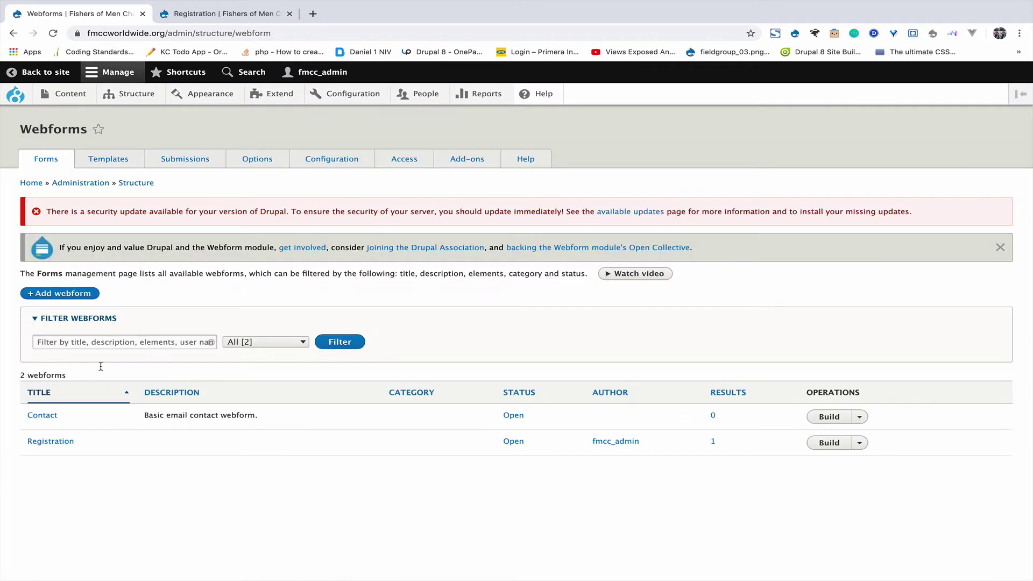
{"action": "left_click", "coordinate": [70, 296]}
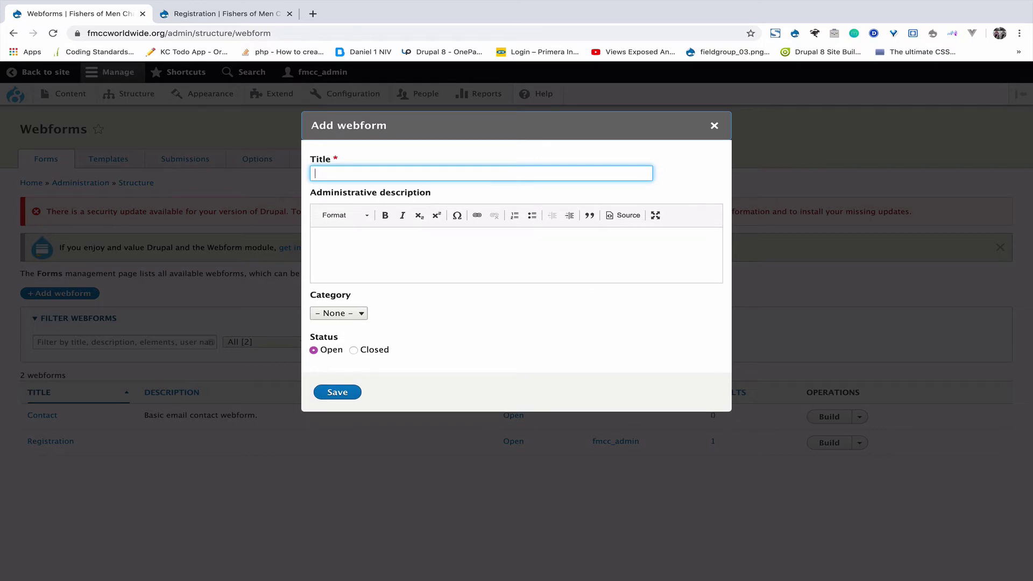
{"action": "type", "text": "Nat"}
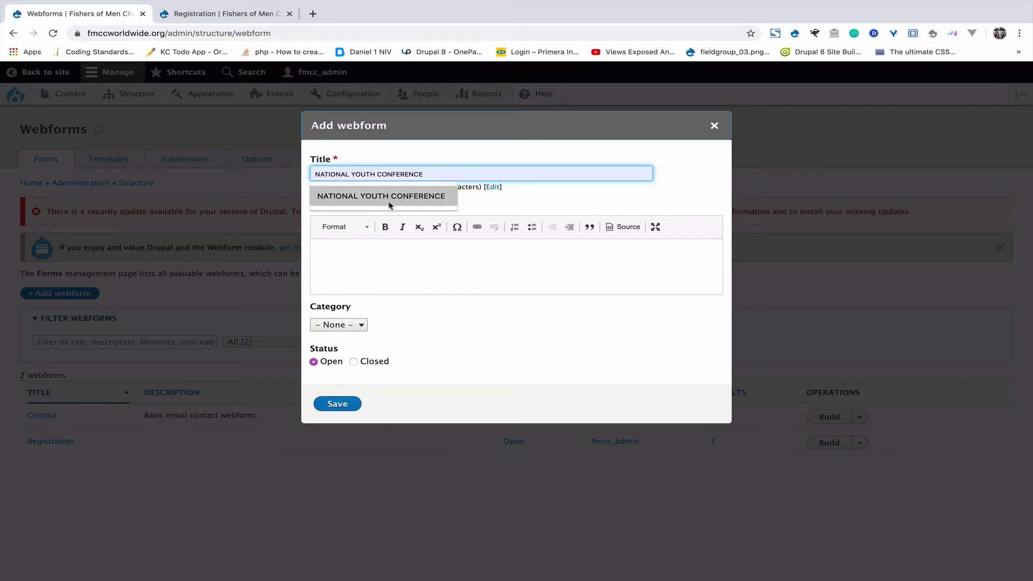
{"action": "left_click", "coordinate": [383, 197]}
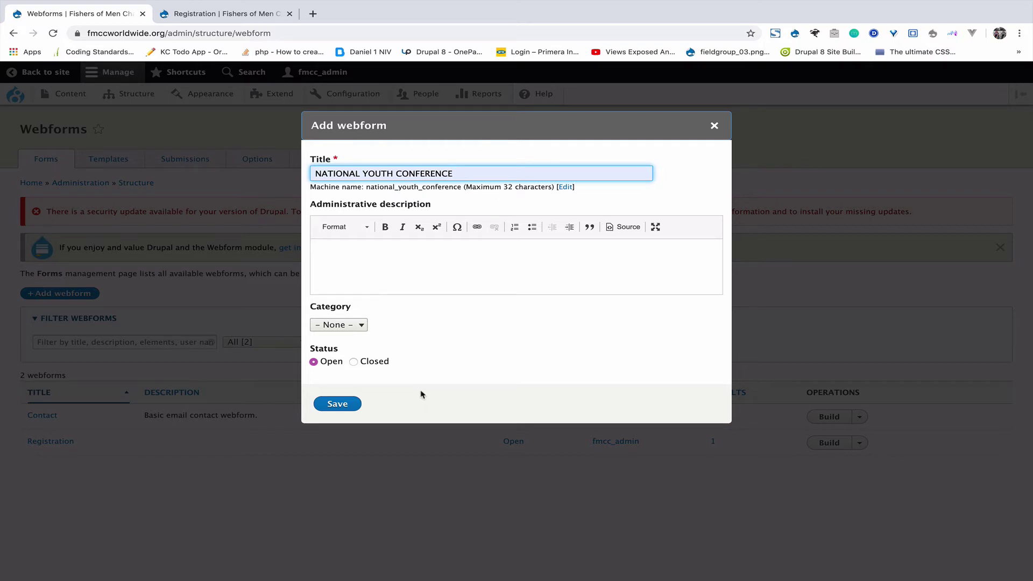
{"action": "left_click", "coordinate": [360, 326]}
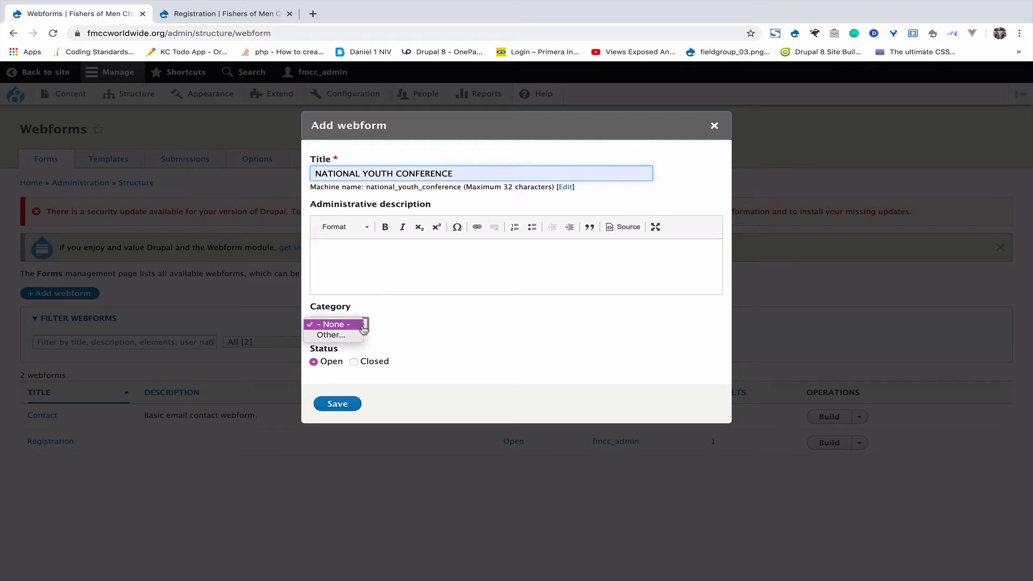
{"action": "left_click", "coordinate": [417, 319]}
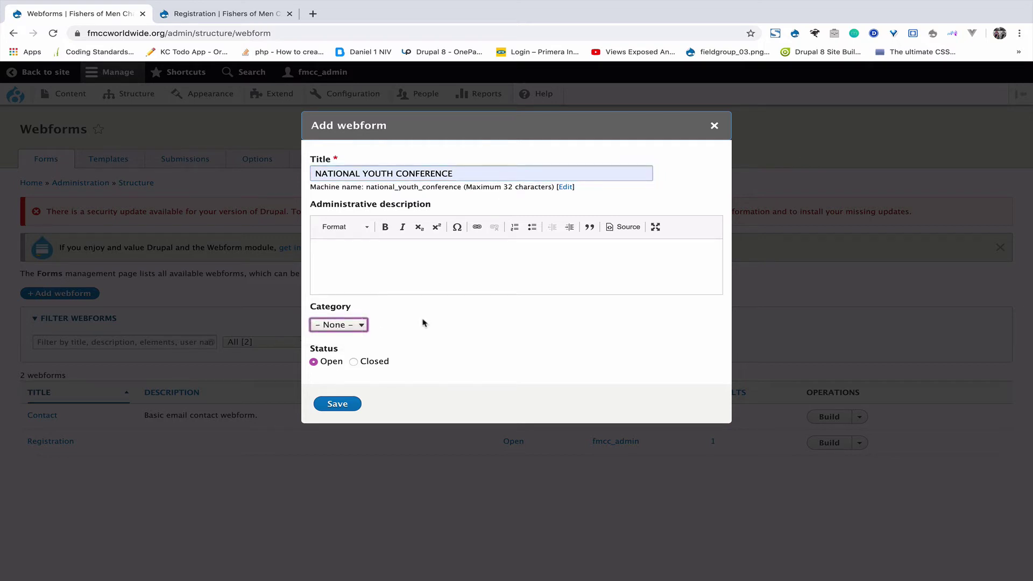
{"action": "left_click", "coordinate": [338, 405]}
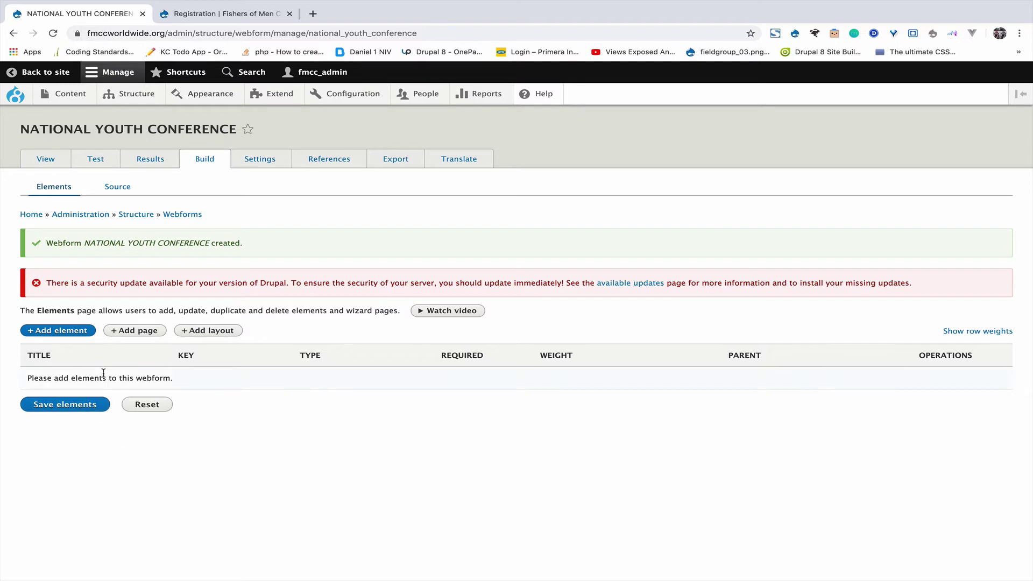
After confirming the empty NATIONAL YOUTH CONFERENCE webform, return to the list of all webforms.
{"action": "mouse_move", "coordinate": [132, 94]}
{"action": "left_click", "coordinate": [128, 338]}
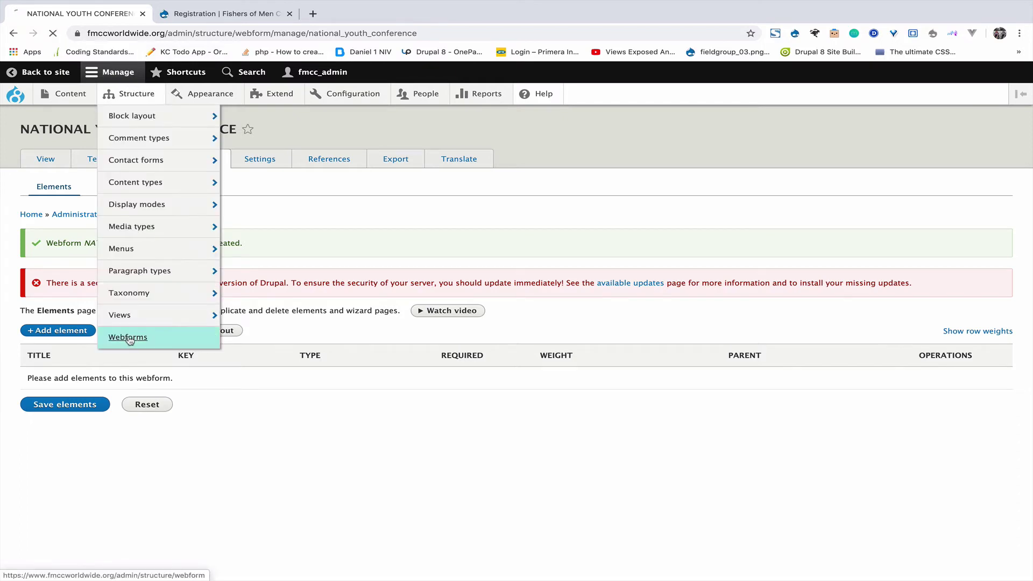
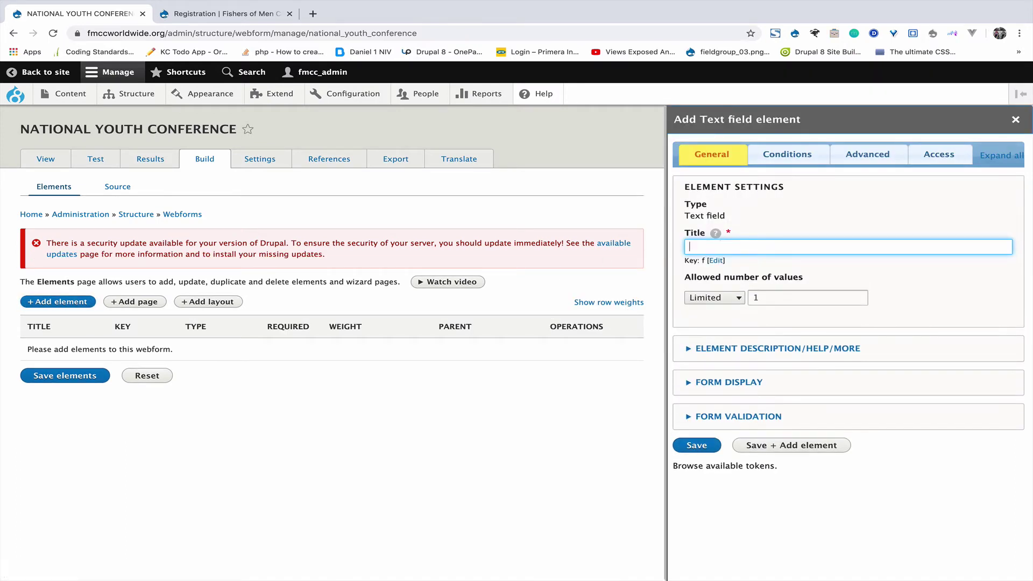
Clear the stray letter from the new text field's Title.
{"action": "key", "text": "BackSpace"}
Add text fields titled 'First Name' and 'Surname', then save the element list.
{"action": "type", "text": "fi"}
{"action": "type", "text": "F"}
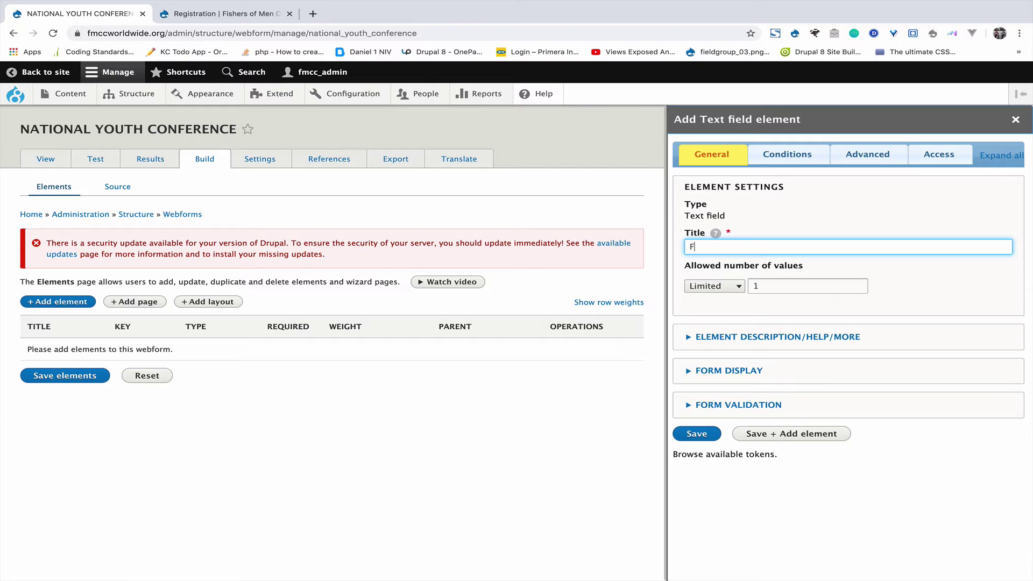
{"action": "type", "text": "irst Name"}
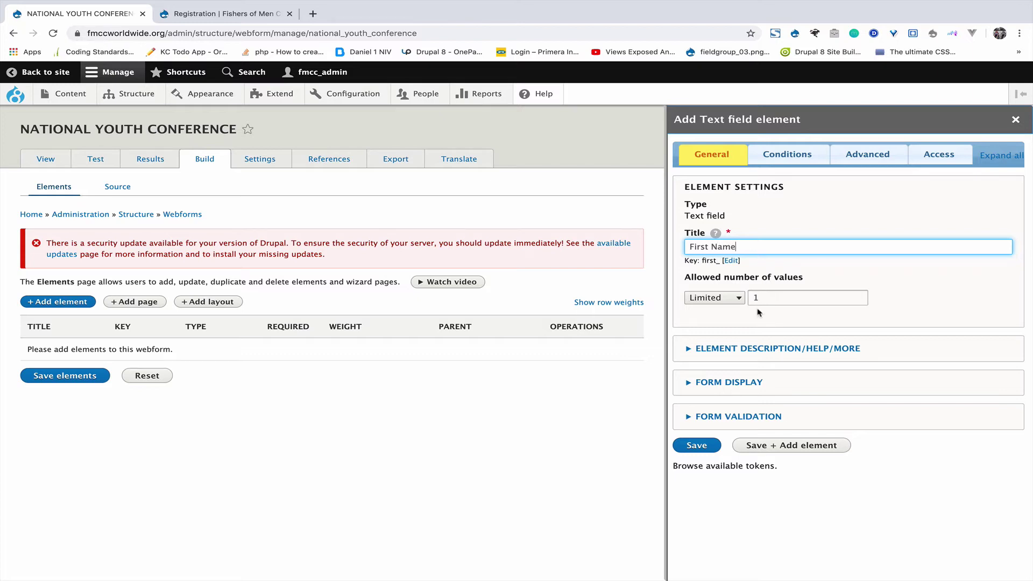
{"action": "left_click", "coordinate": [798, 447]}
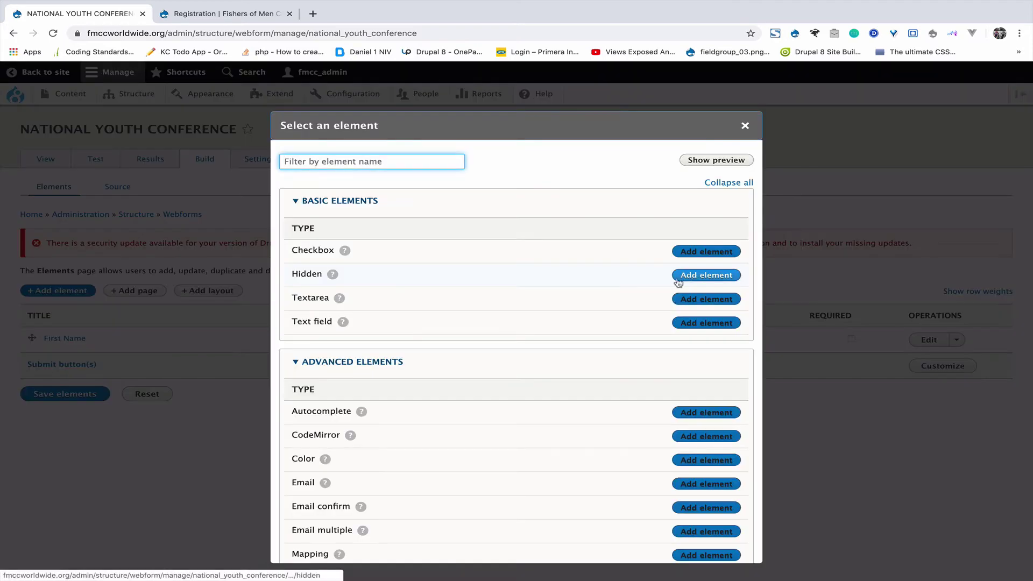
{"action": "left_click", "coordinate": [707, 325]}
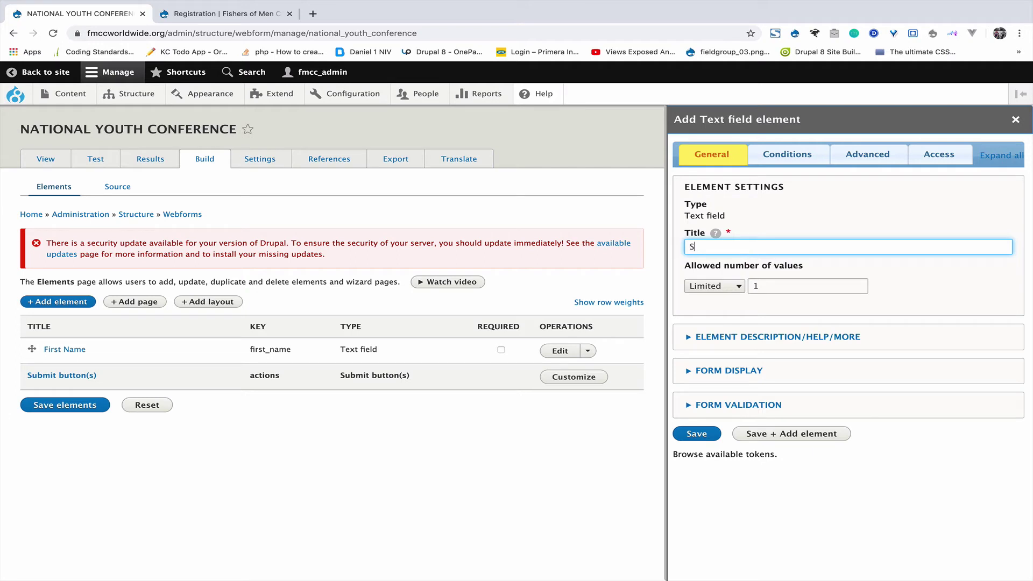
{"action": "type", "text": "name"}
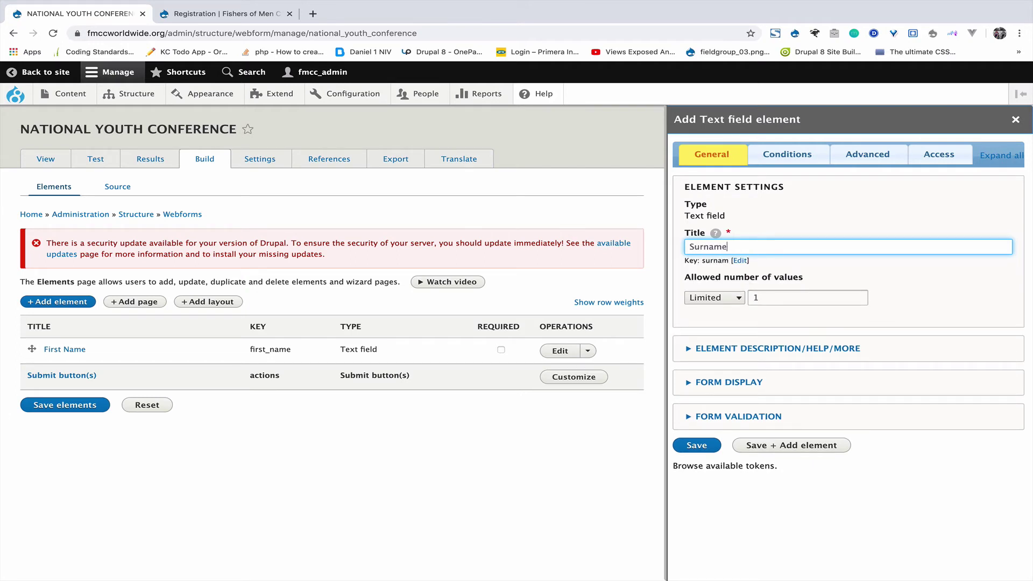
{"action": "left_click", "coordinate": [706, 448]}
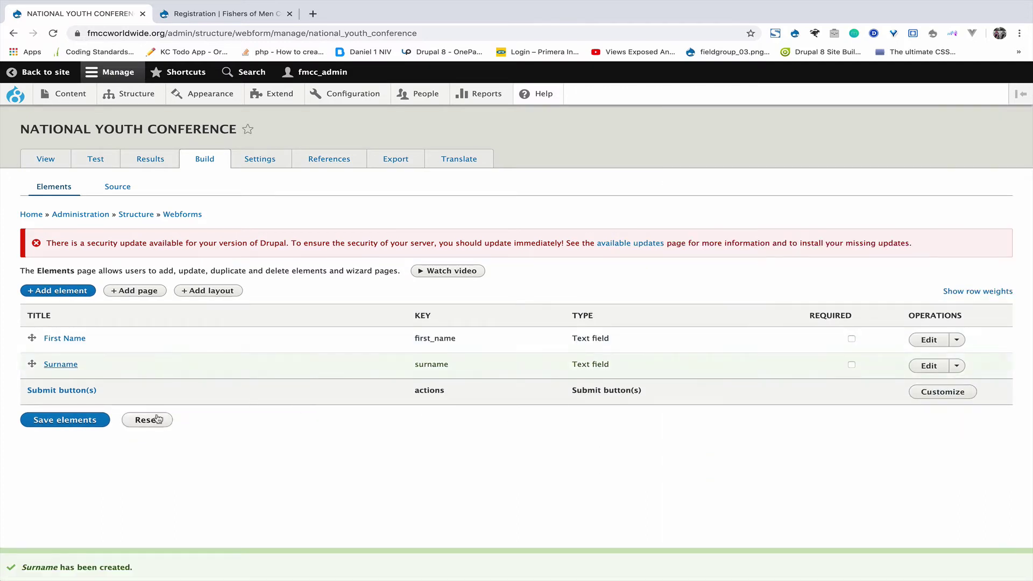
{"action": "left_click", "coordinate": [74, 422]}
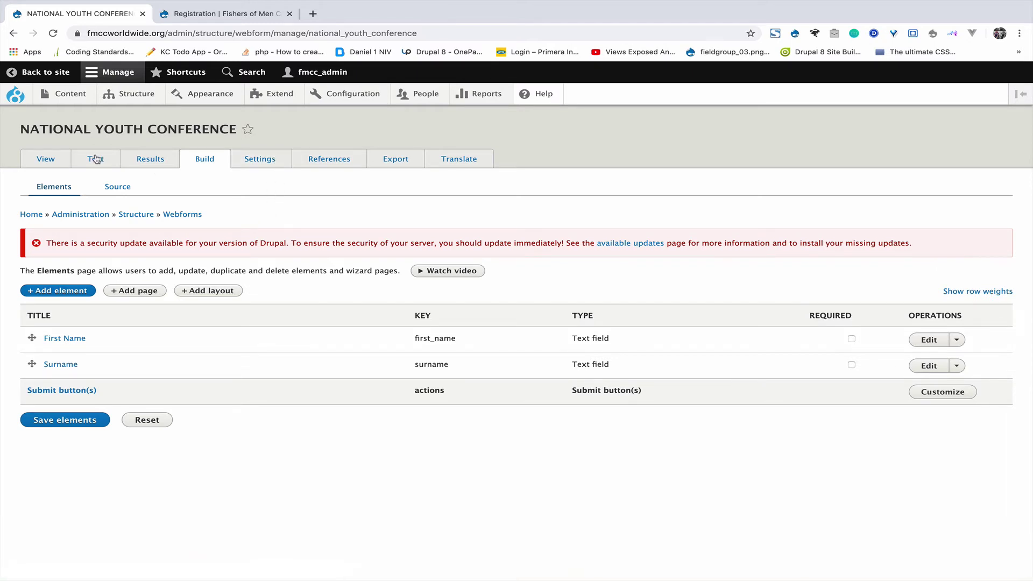
Open the public View of the webform in a new browser tab.
{"action": "right_click", "coordinate": [55, 154]}
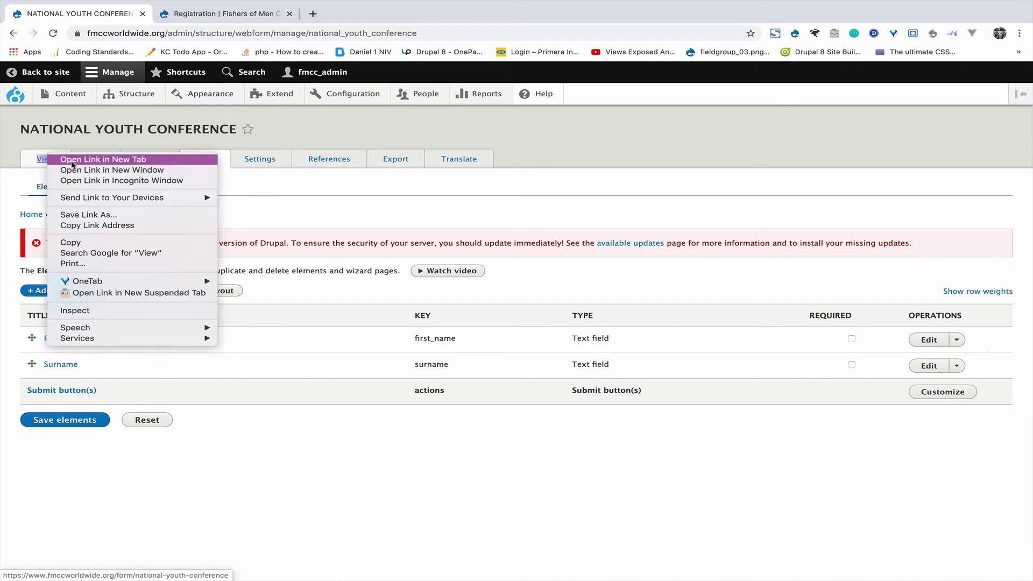
{"action": "key", "text": "Escape"}
{"action": "middle_click", "coordinate": [73, 165]}
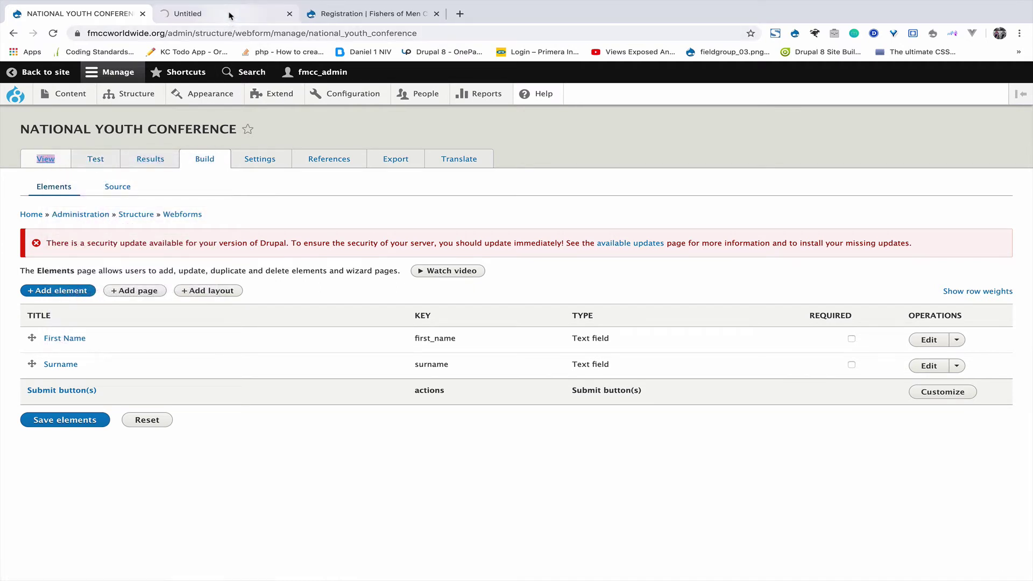
{"action": "left_click", "coordinate": [229, 15]}
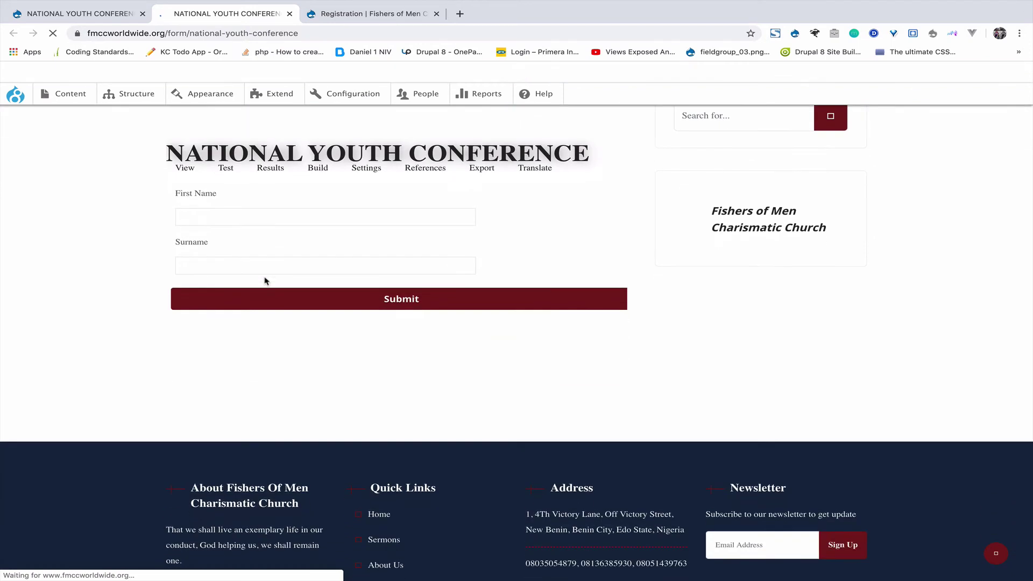
Submit a test entry using saved First Name and Surname values, then return to the admin tab.
{"action": "left_click", "coordinate": [232, 211]}
{"action": "left_click", "coordinate": [89, 261]}
{"action": "left_click", "coordinate": [245, 264]}
{"action": "left_click", "coordinate": [15, 305]}
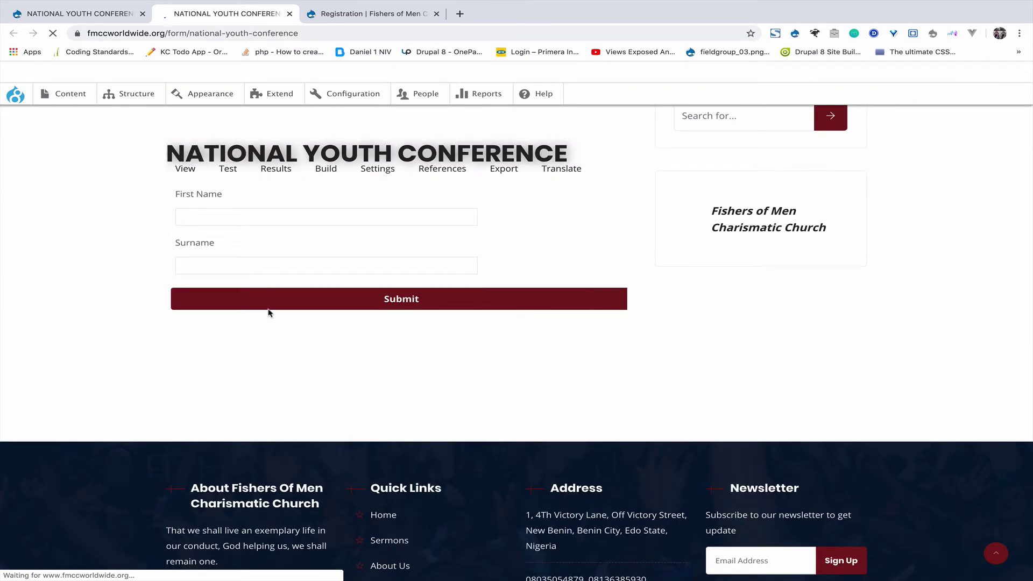
{"action": "left_click", "coordinate": [232, 211]}
{"action": "left_click", "coordinate": [208, 241]}
{"action": "left_click", "coordinate": [209, 260]}
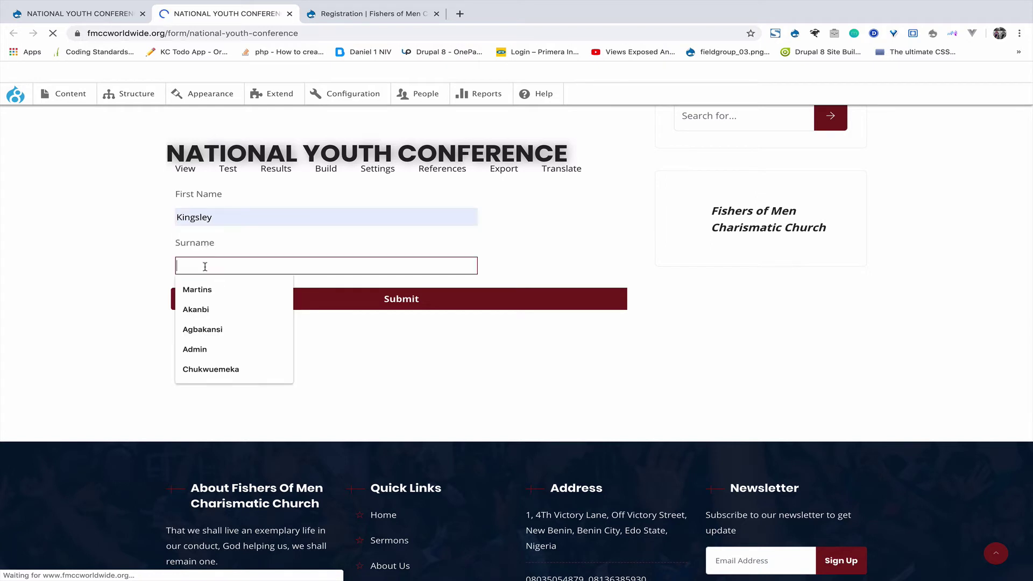
{"action": "left_click", "coordinate": [210, 369]}
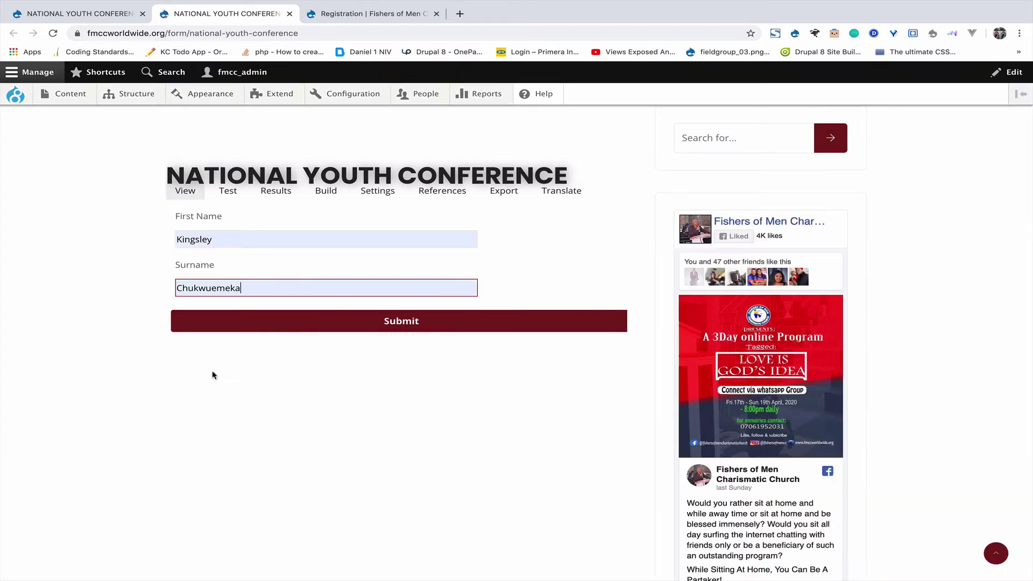
{"action": "left_click", "coordinate": [384, 326]}
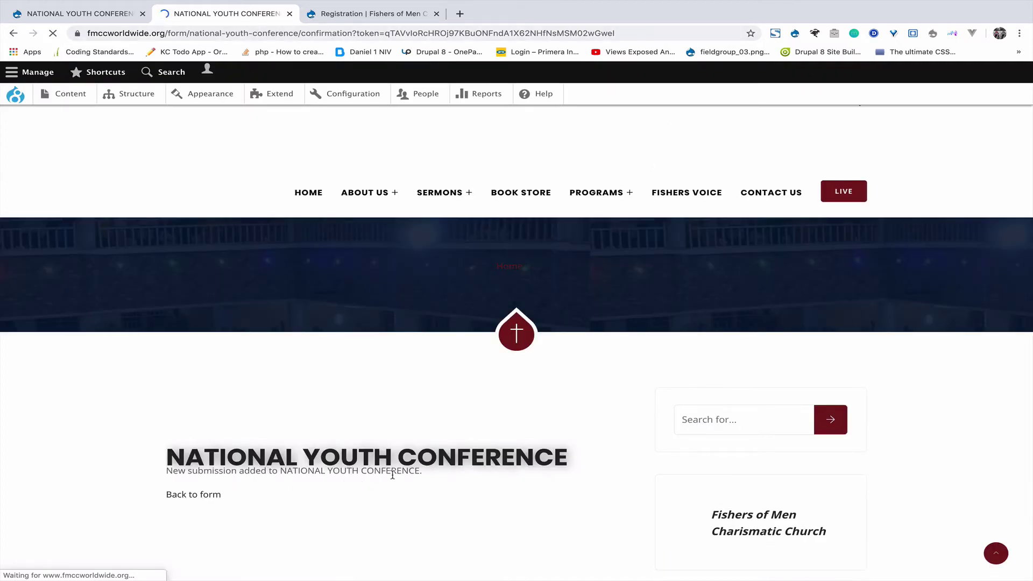
{"action": "left_click", "coordinate": [76, 13]}
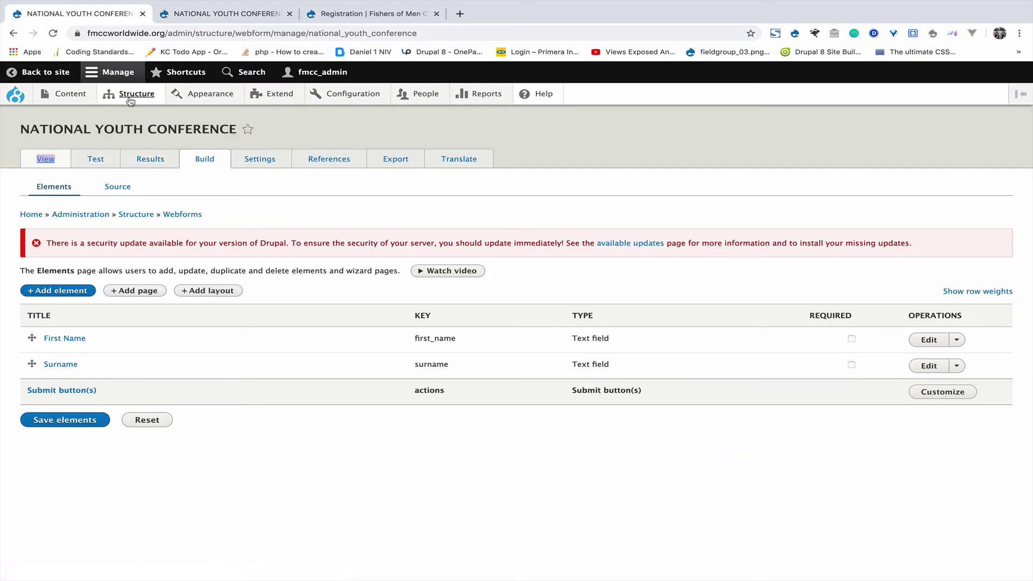
{"action": "mouse_move", "coordinate": [134, 95]}
{"action": "left_click", "coordinate": [127, 337]}
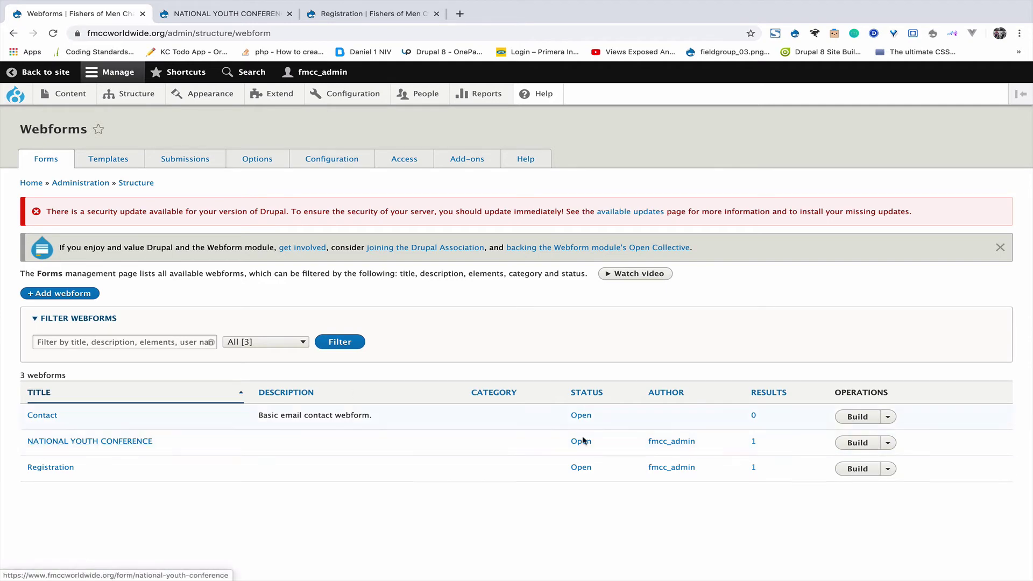
{"action": "left_click", "coordinate": [863, 444]}
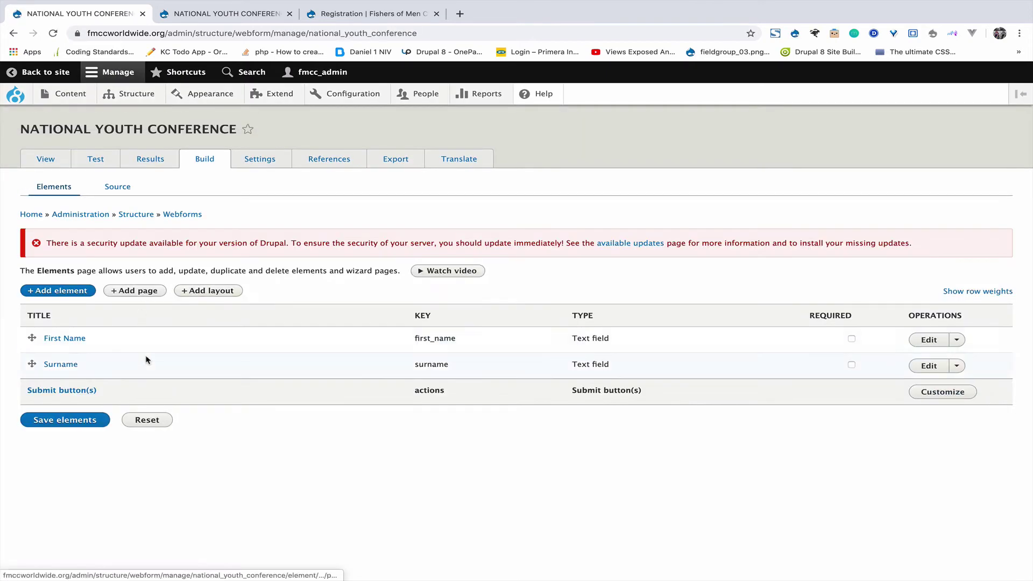
{"action": "left_click", "coordinate": [268, 162]}
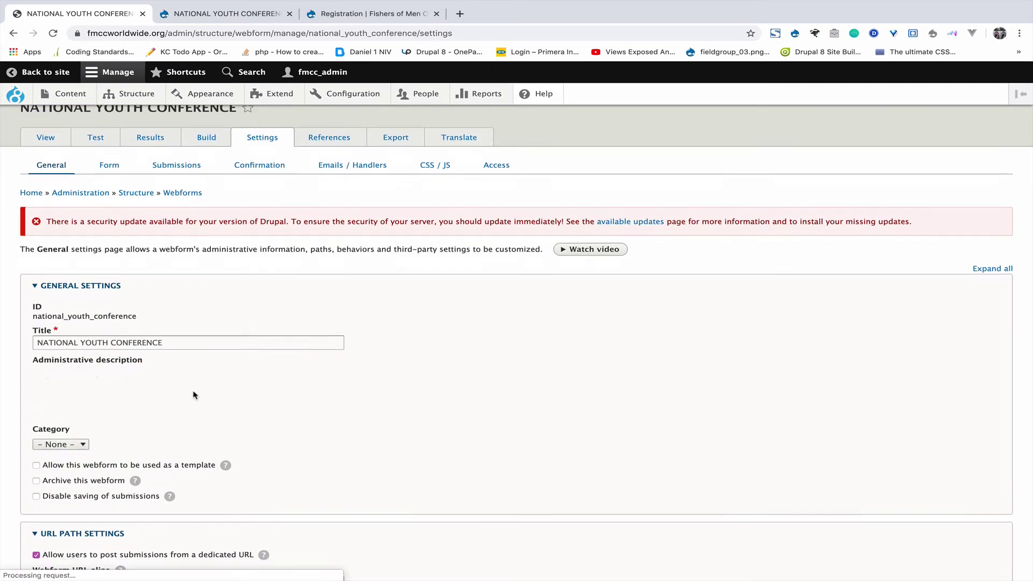
Set the Webform URL alias to /nyc, checking the public form's path.
{"action": "scroll", "coordinate": [194, 392], "scroll_direction": "down", "scroll_amount": 3}
{"action": "scroll", "coordinate": [193, 391], "scroll_direction": "down", "scroll_amount": 3}
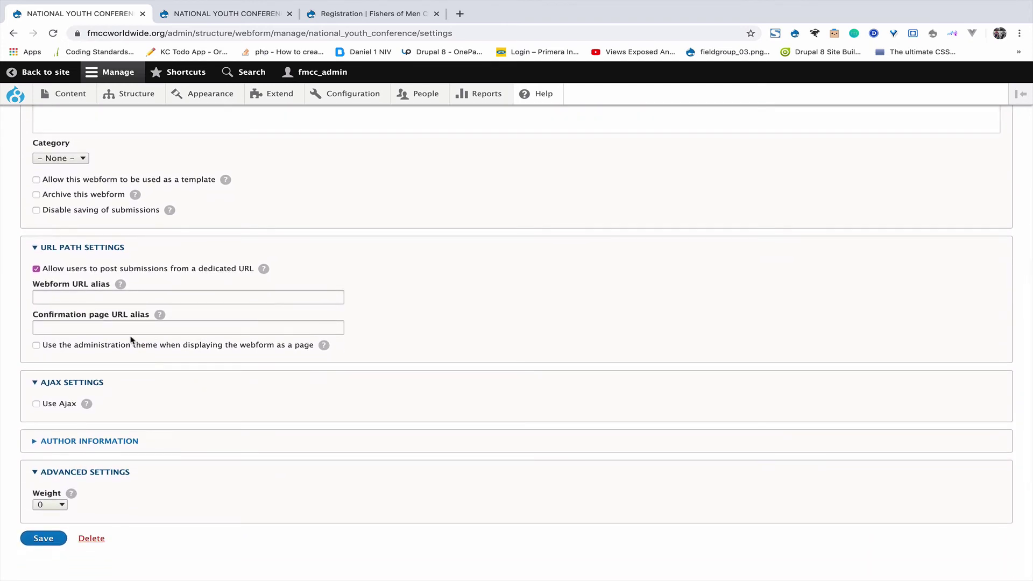
{"action": "left_click", "coordinate": [96, 297]}
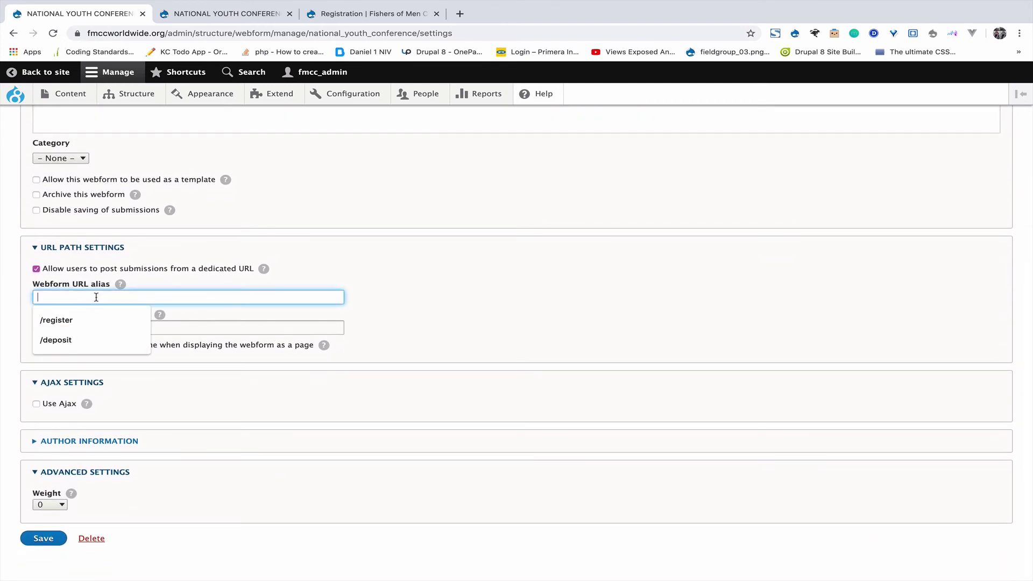
{"action": "type", "text": "/nyc"}
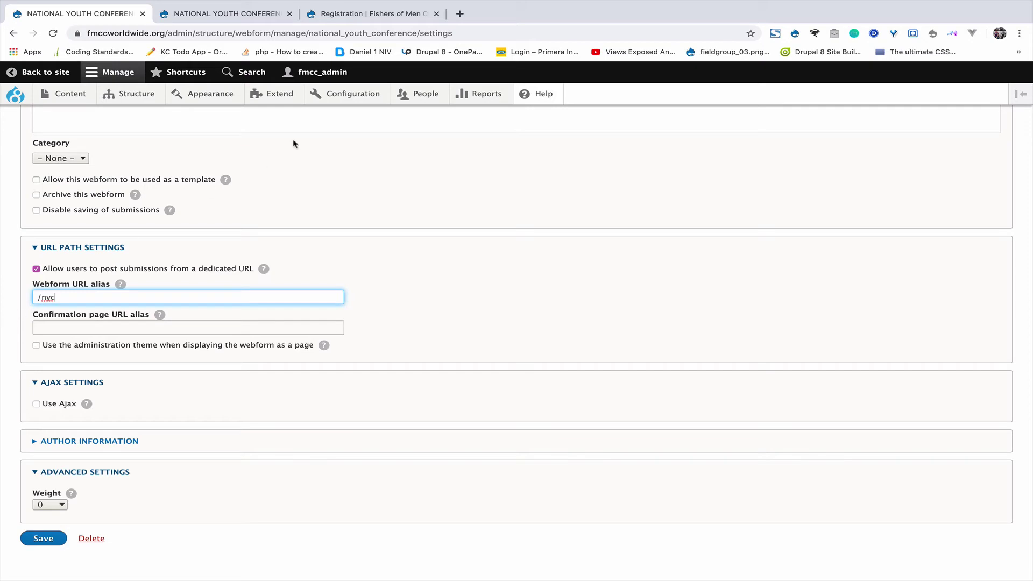
{"action": "left_click", "coordinate": [235, 16]}
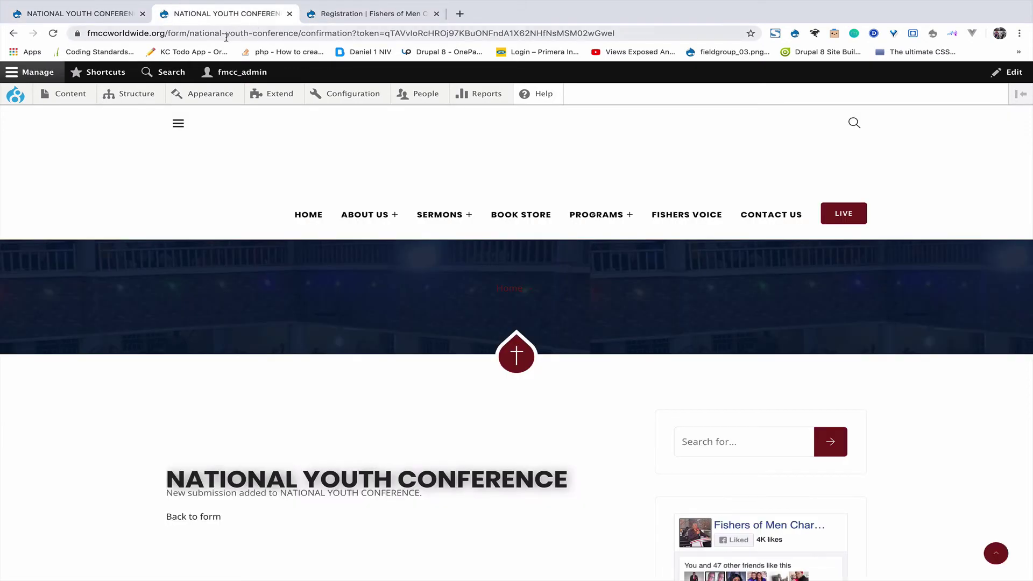
{"action": "left_click_drag", "start_coordinate": [171, 33], "coordinate": [573, 58]}
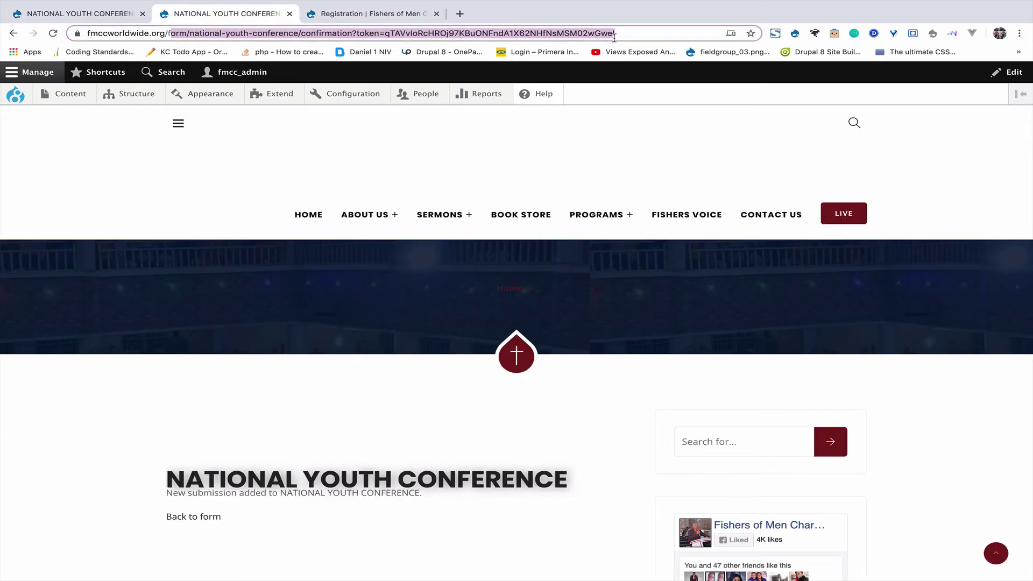
{"action": "left_click_drag", "start_coordinate": [620, 35], "coordinate": [621, 35]}
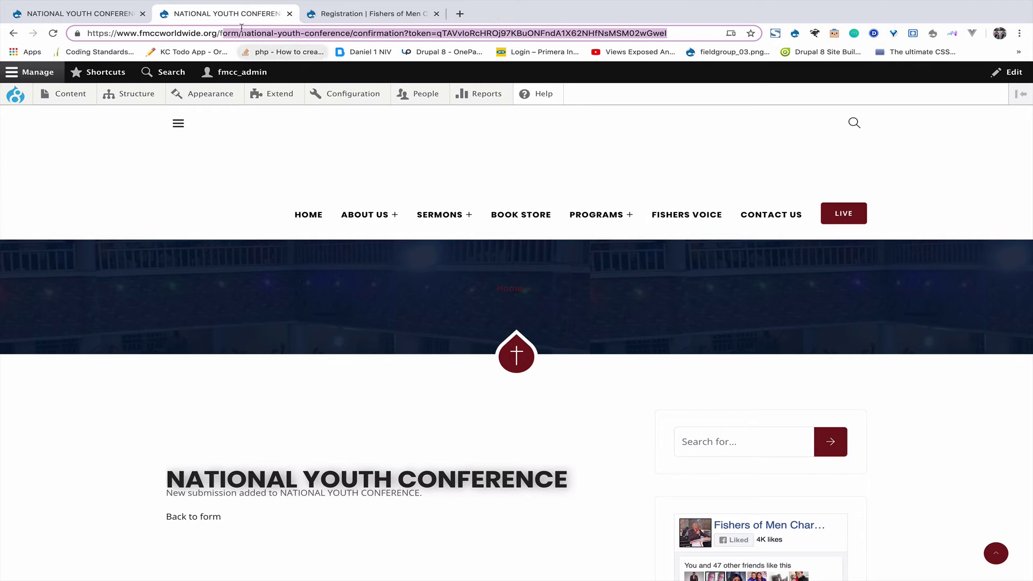
{"action": "left_click", "coordinate": [84, 18]}
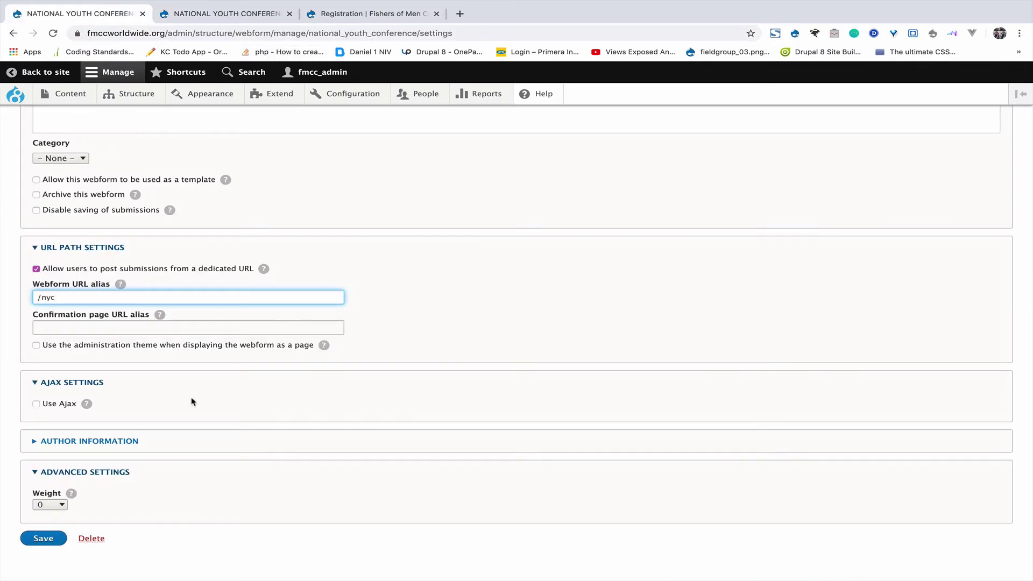
Leave the Confirmation page URL alias empty and save the general settings.
{"action": "scroll", "coordinate": [150, 410], "scroll_direction": "down", "scroll_amount": 1}
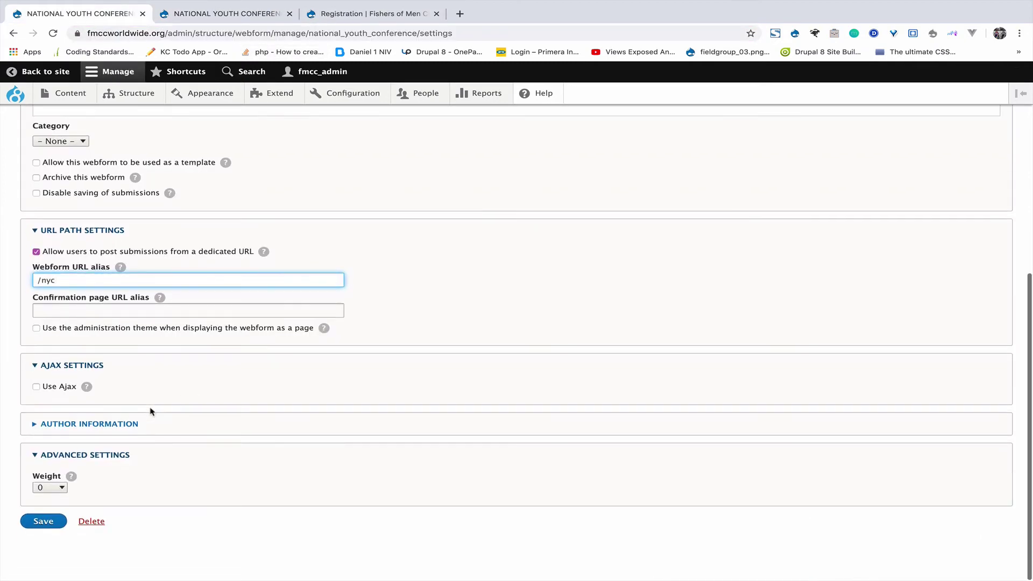
{"action": "left_click", "coordinate": [112, 306]}
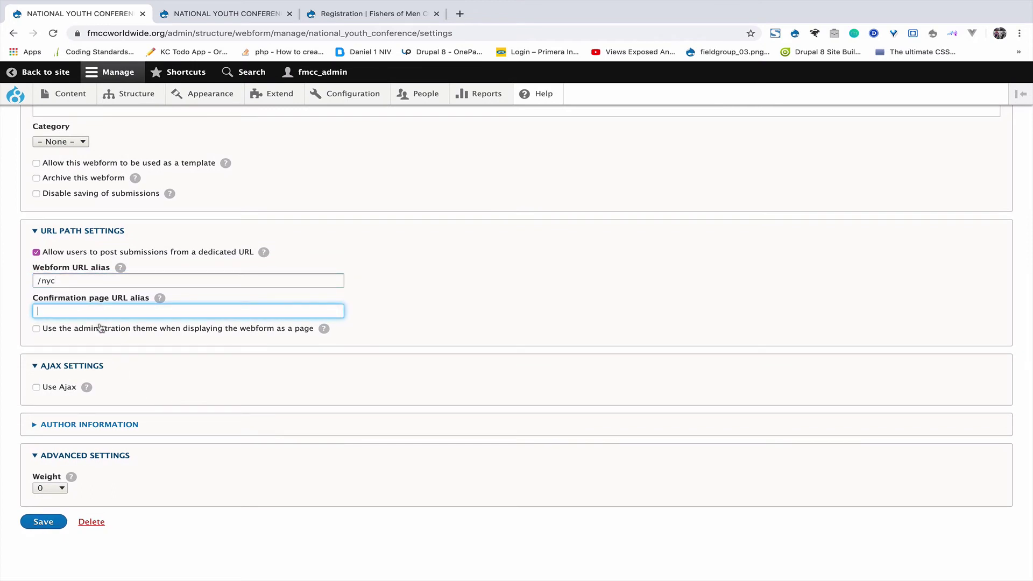
{"action": "scroll", "coordinate": [100, 327], "scroll_direction": "up", "scroll_amount": 10}
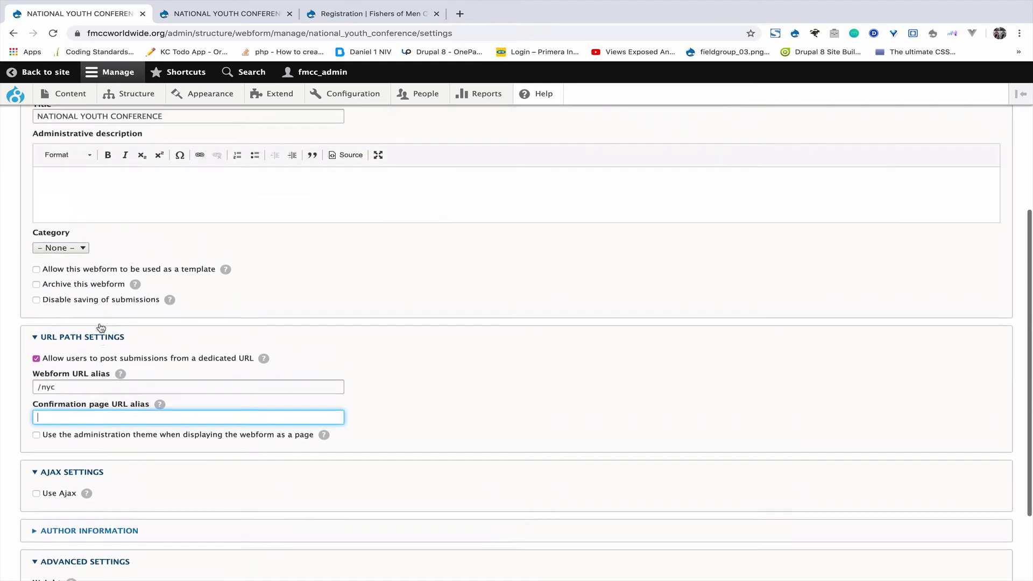
{"action": "scroll", "coordinate": [100, 327], "scroll_direction": "down", "scroll_amount": 7}
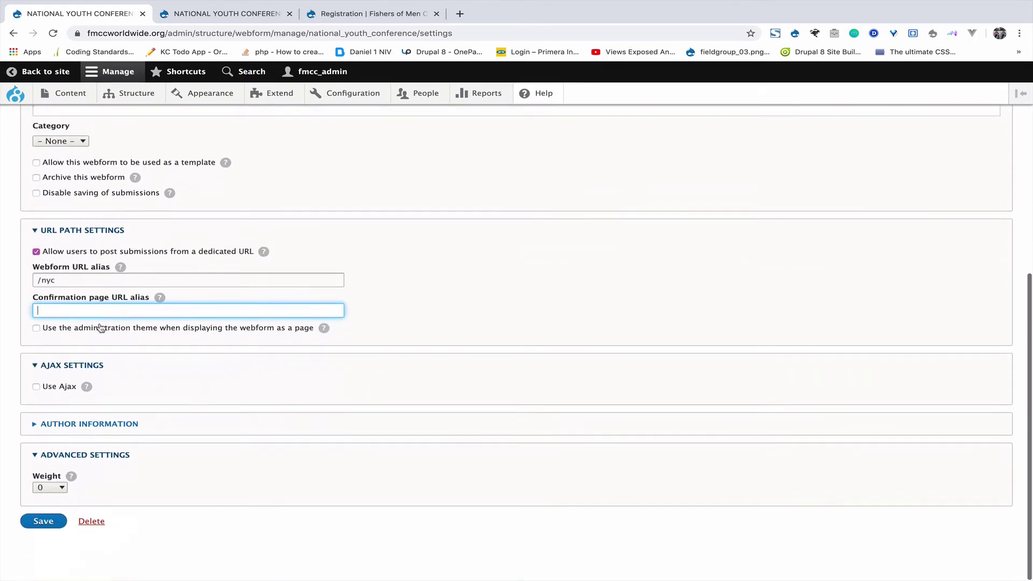
{"action": "left_click", "coordinate": [37, 536]}
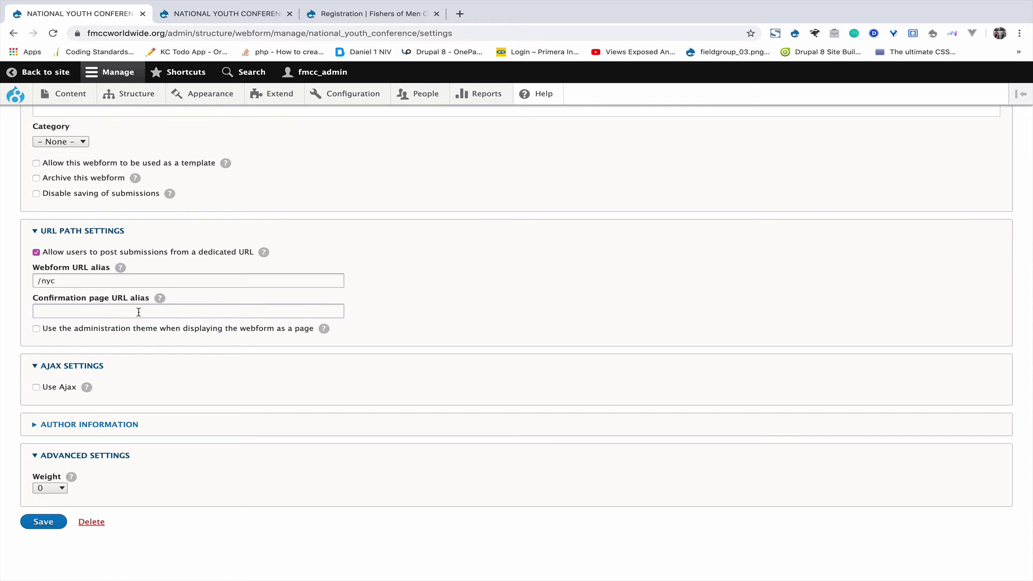
{"action": "left_click", "coordinate": [39, 525]}
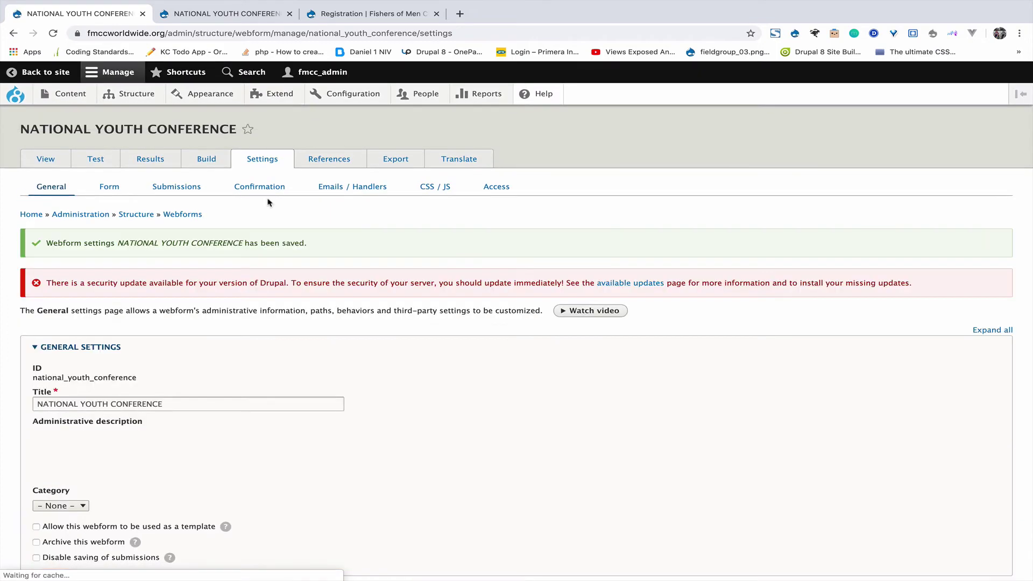
{"action": "left_click", "coordinate": [259, 187]}
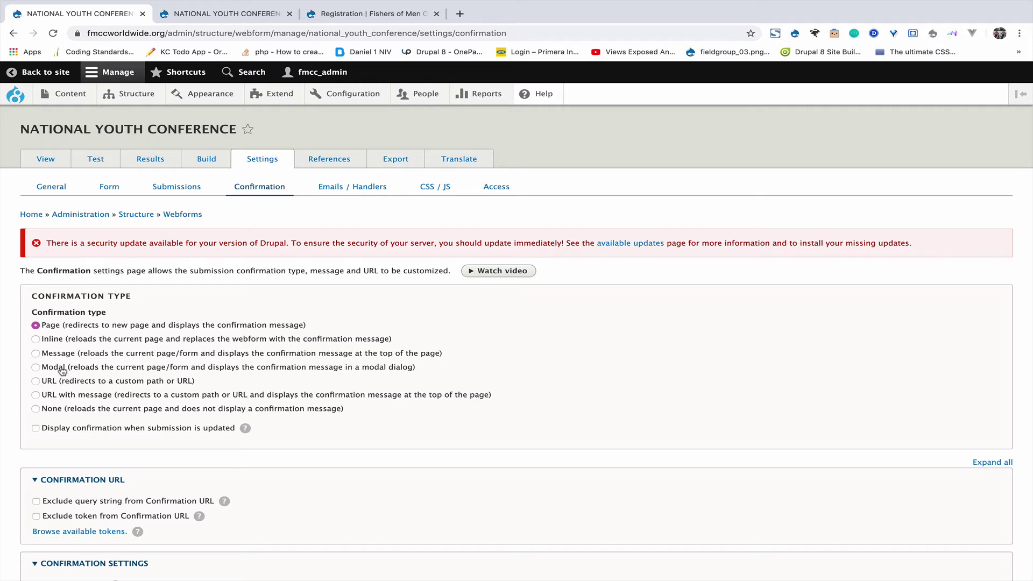
Set confirmation to Modal titled 'Success' with message 'thank you for registering', and save.
{"action": "left_click", "coordinate": [63, 372]}
{"action": "scroll", "coordinate": [64, 443], "scroll_direction": "down", "scroll_amount": 3}
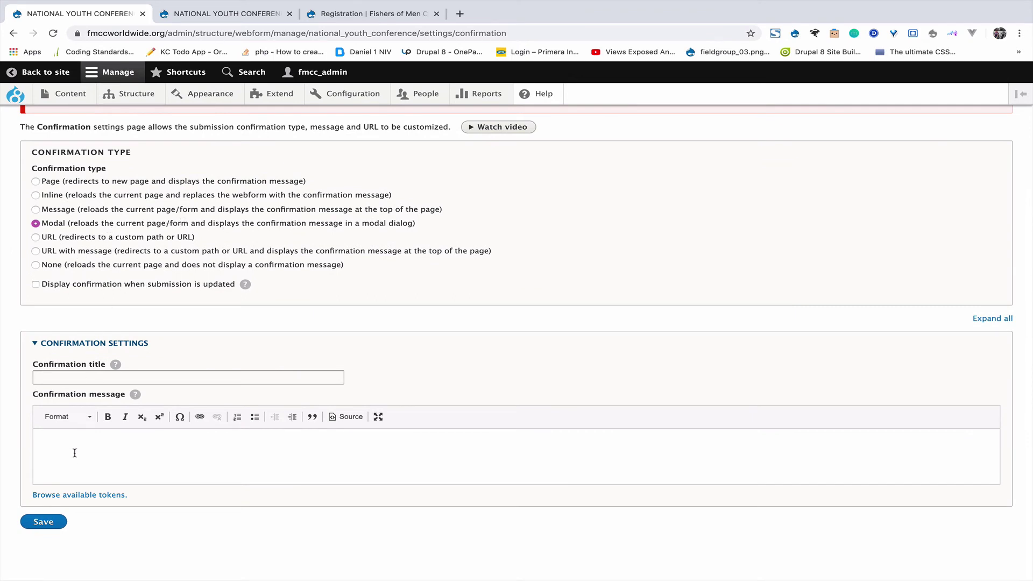
{"action": "left_click", "coordinate": [70, 377]}
{"action": "left_click", "coordinate": [65, 401]}
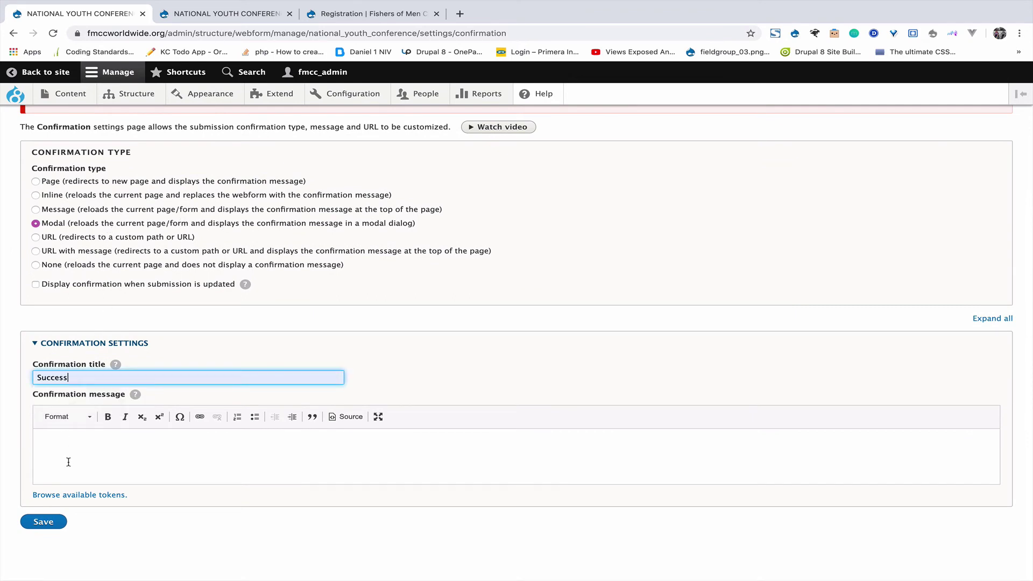
{"action": "left_click", "coordinate": [69, 462]}
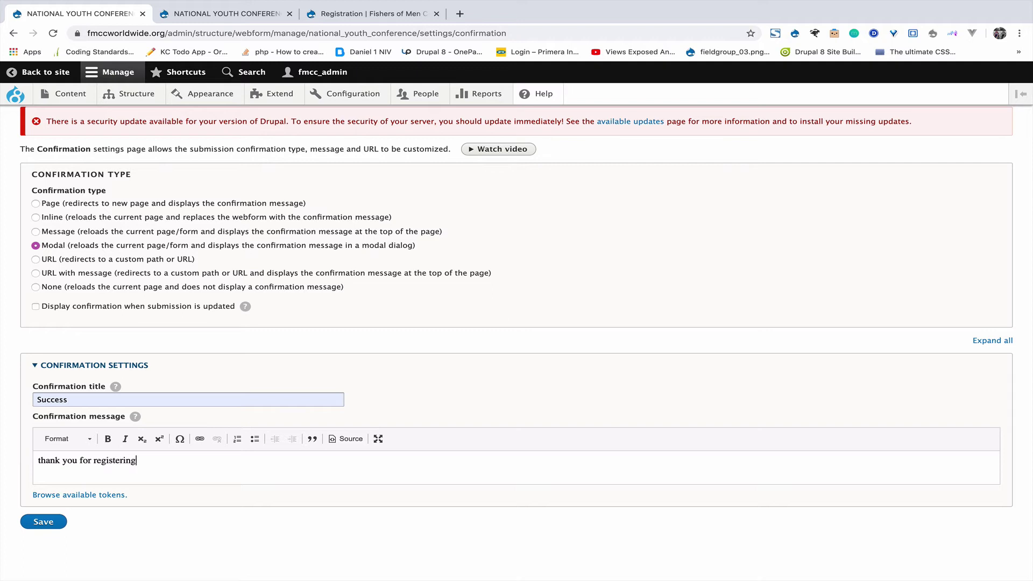
{"action": "left_click", "coordinate": [47, 523]}
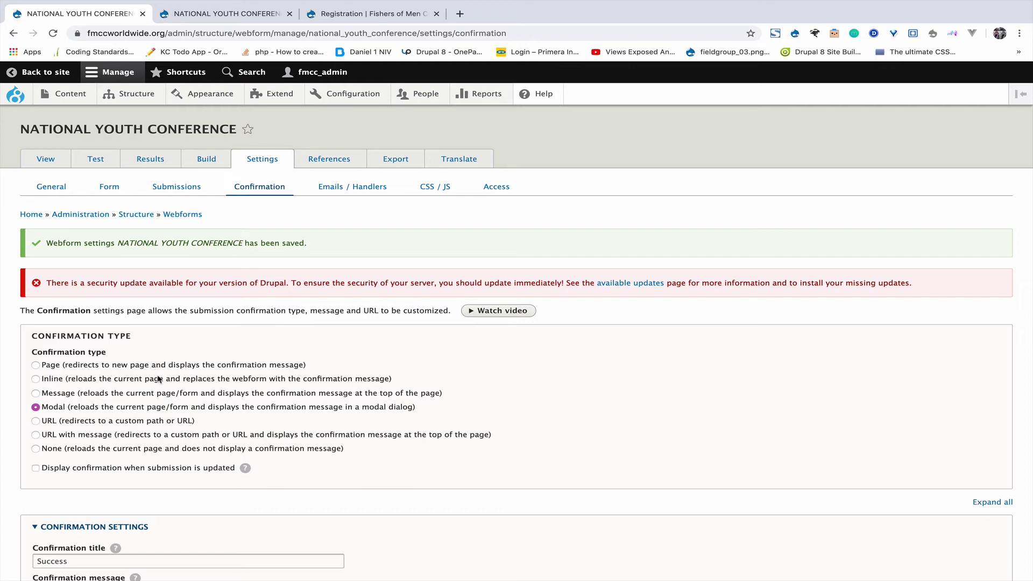
Check the confirmation page in the other tab, then go to the Emails / Handlers settings.
{"action": "mouse_move", "coordinate": [377, 10]}
{"action": "left_click", "coordinate": [226, 37]}
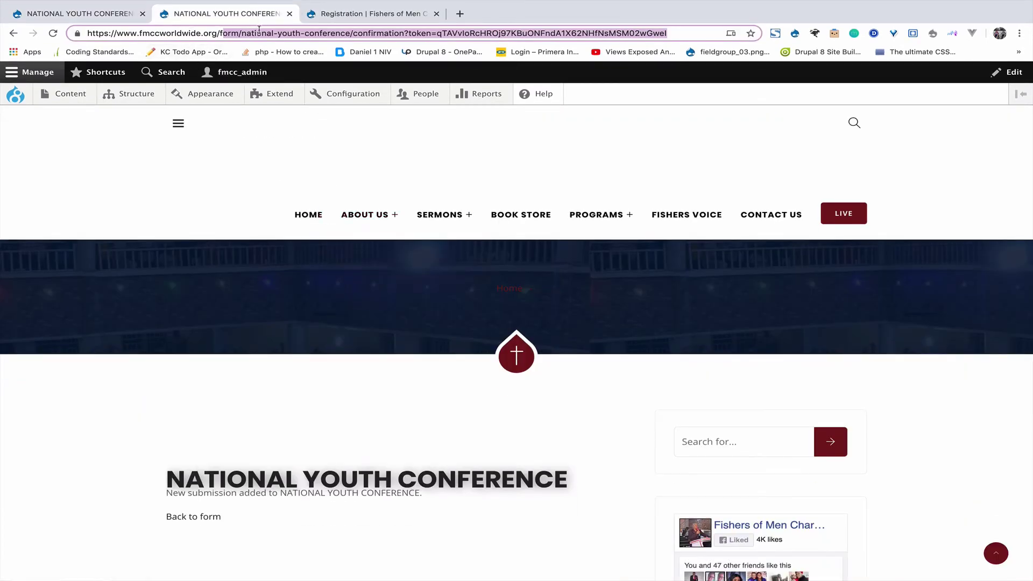
{"action": "left_click", "coordinate": [112, 12]}
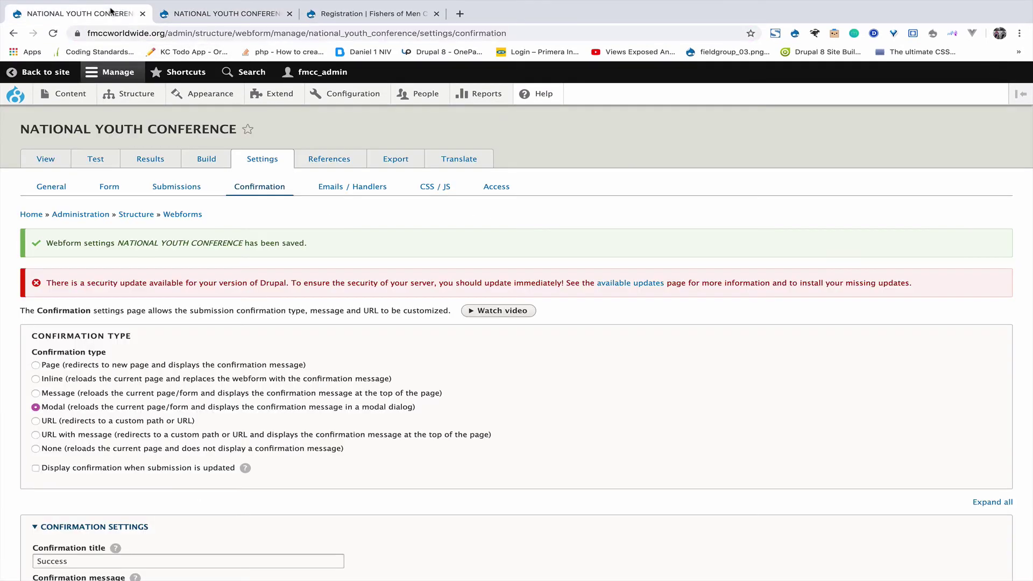
{"action": "right_click", "coordinate": [49, 156]}
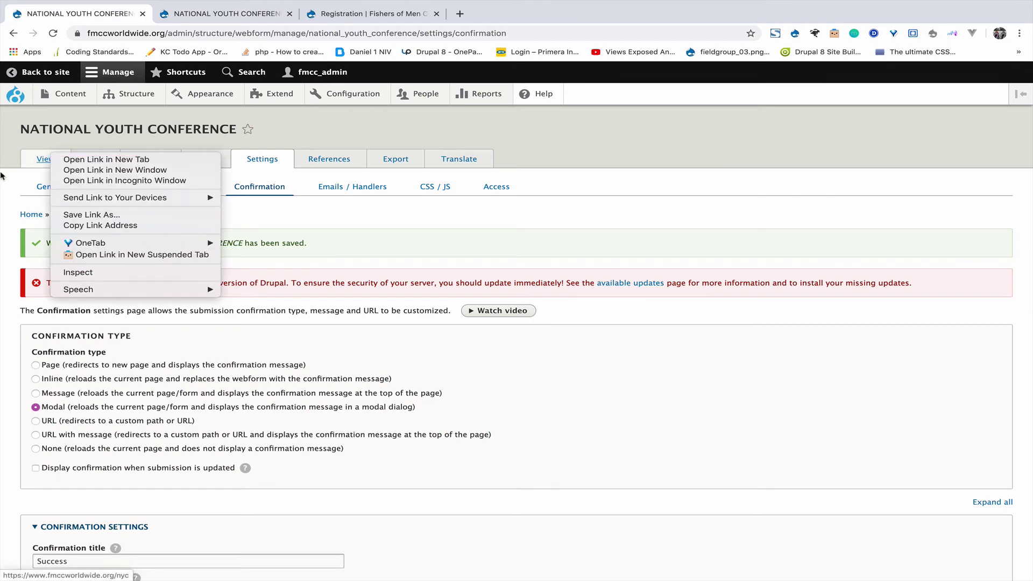
{"action": "left_click", "coordinate": [3, 199]}
{"action": "left_click", "coordinate": [363, 195]}
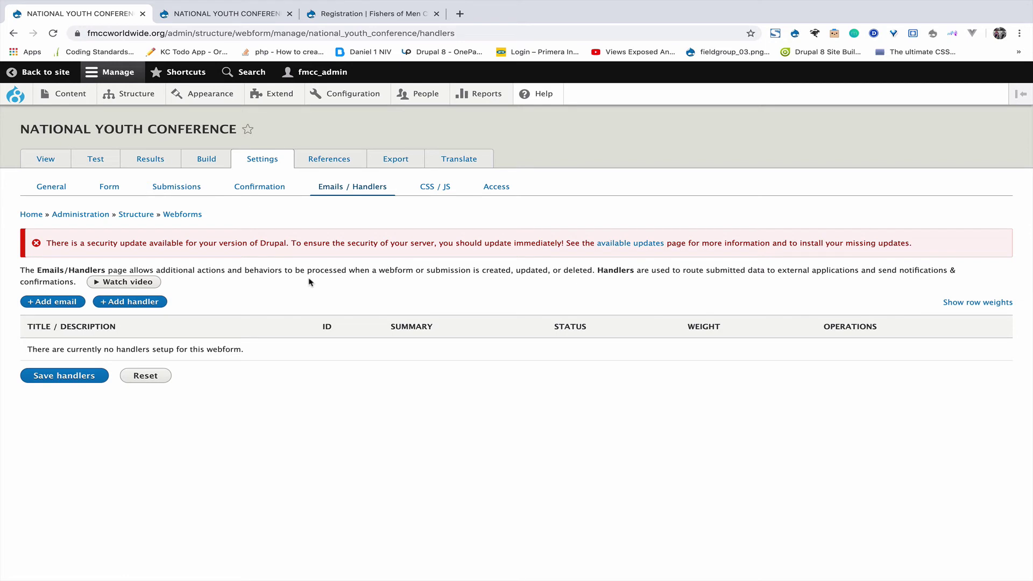
Add an email handler titled 'Register Email' sending to [site:mail], and save it.
{"action": "left_click", "coordinate": [65, 304]}
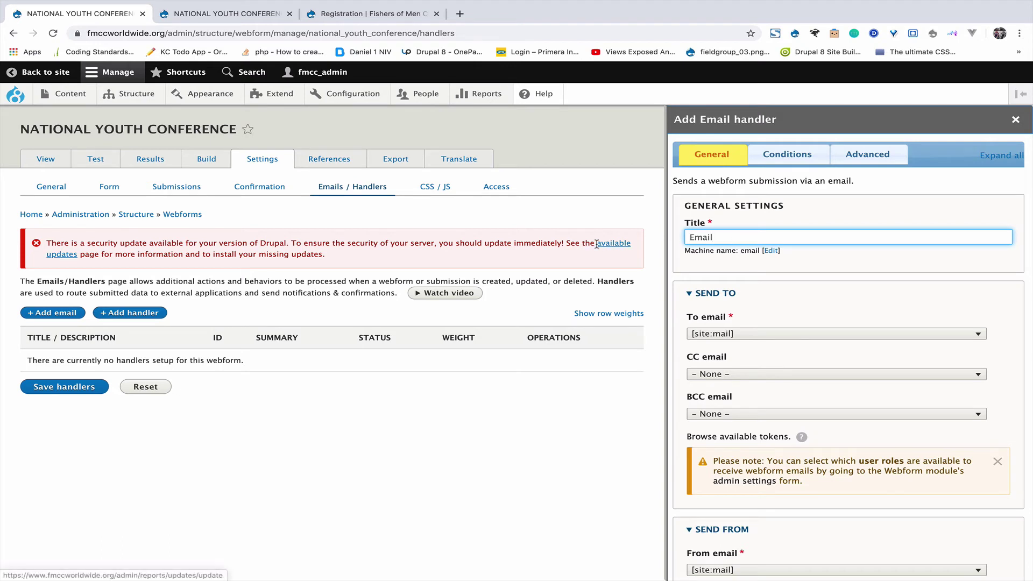
{"action": "left_click", "coordinate": [689, 236]}
{"action": "type", "text": "Regis"}
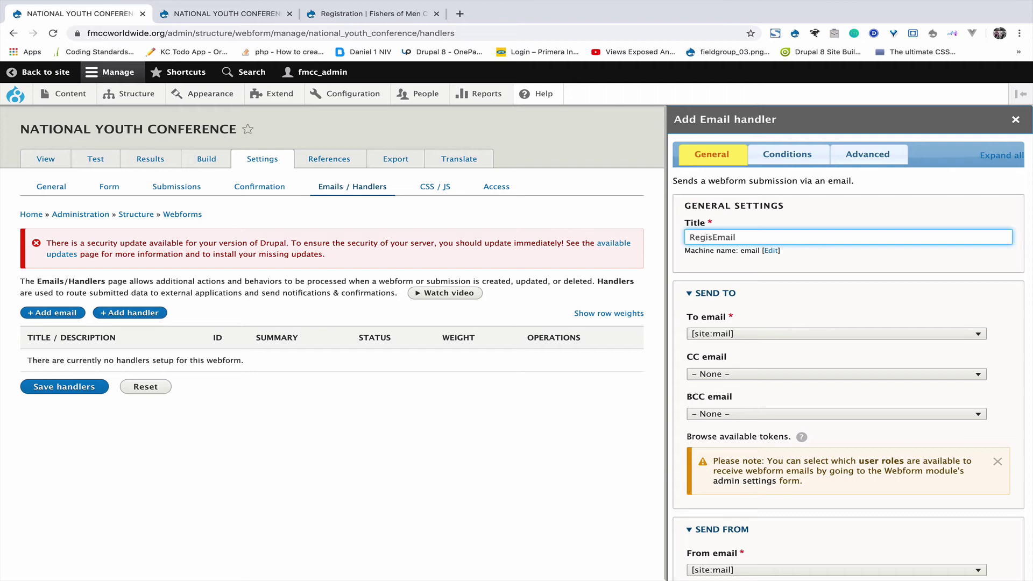
{"action": "type", "text": "ter"}
{"action": "scroll", "coordinate": [699, 310], "scroll_direction": "down", "scroll_amount": 2}
{"action": "left_click", "coordinate": [740, 280]}
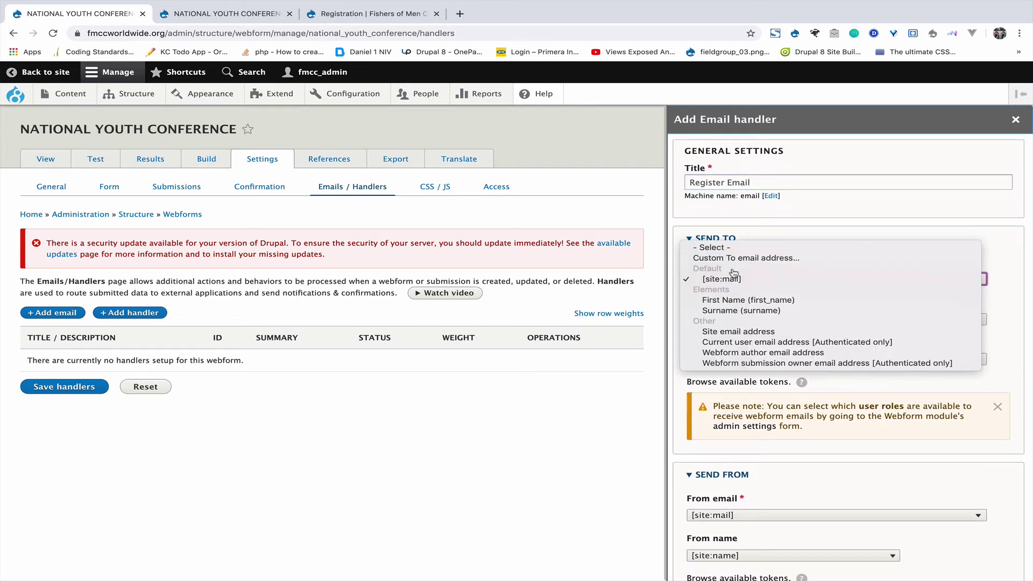
{"action": "left_click", "coordinate": [732, 279]}
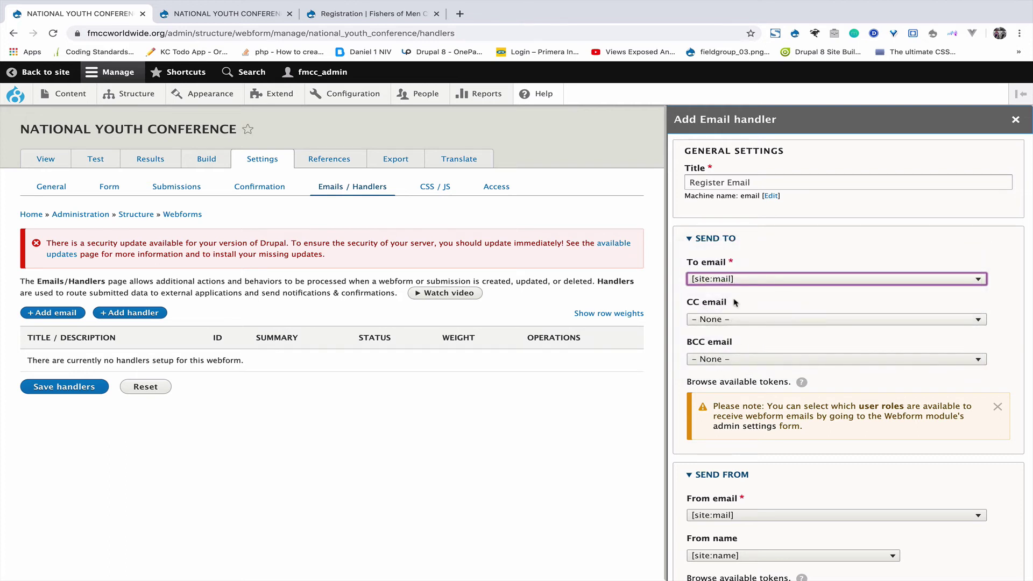
{"action": "scroll", "coordinate": [737, 376], "scroll_direction": "down", "scroll_amount": 3}
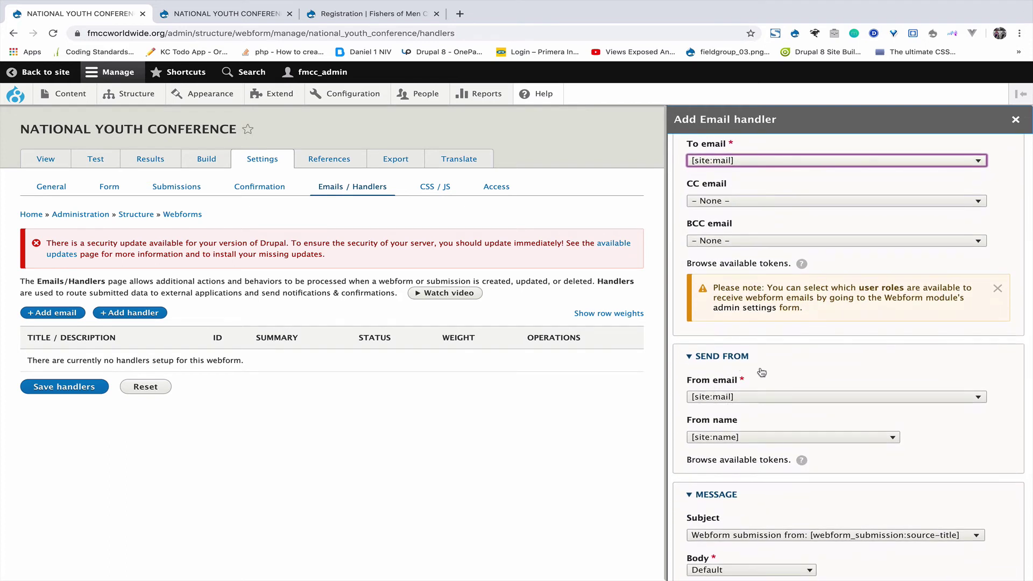
{"action": "scroll", "coordinate": [734, 388], "scroll_direction": "down", "scroll_amount": 2}
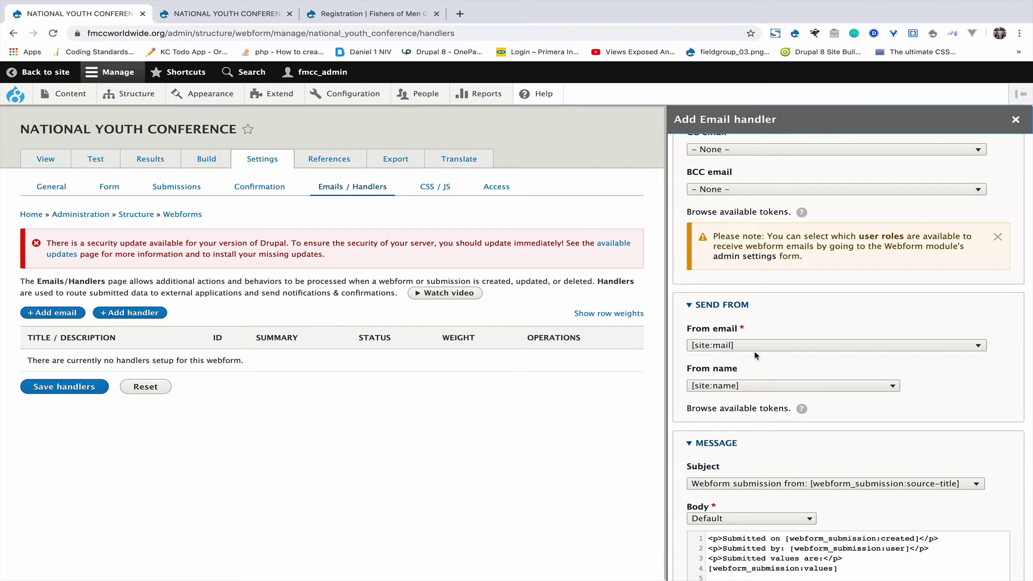
{"action": "scroll", "coordinate": [695, 437], "scroll_direction": "down", "scroll_amount": 3}
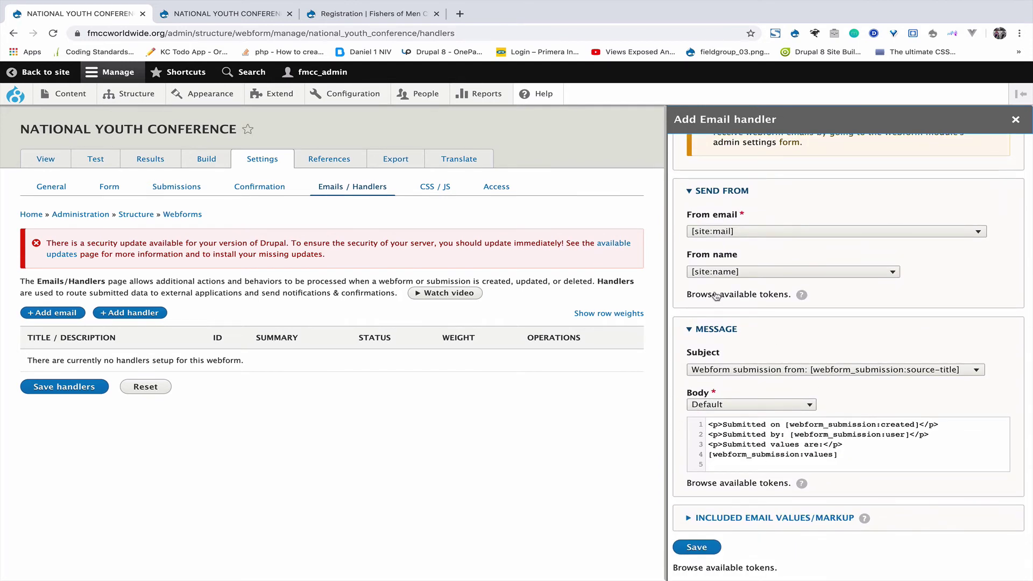
{"action": "left_click_drag", "start_coordinate": [848, 453], "coordinate": [703, 456]}
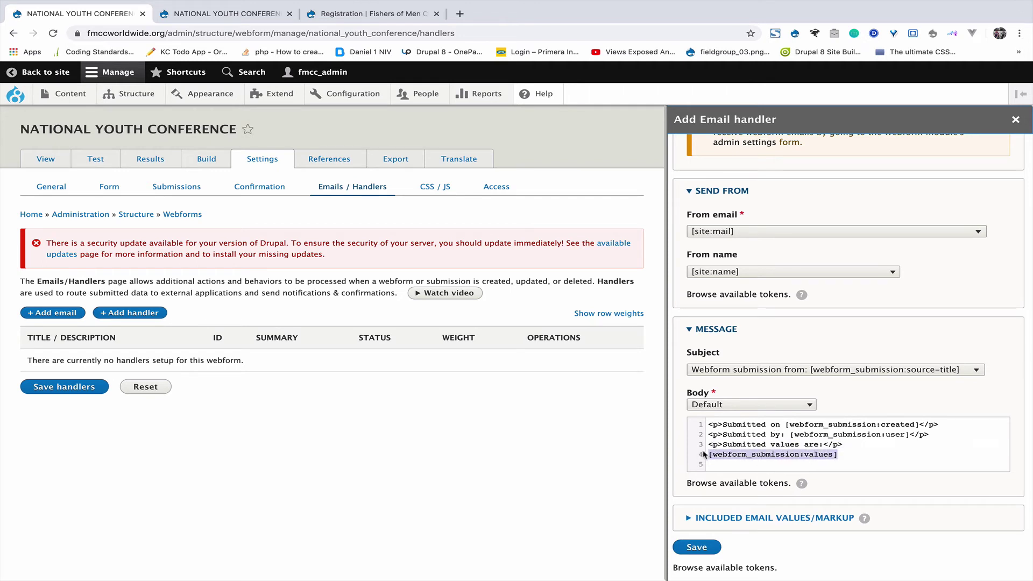
{"action": "left_click", "coordinate": [710, 549]}
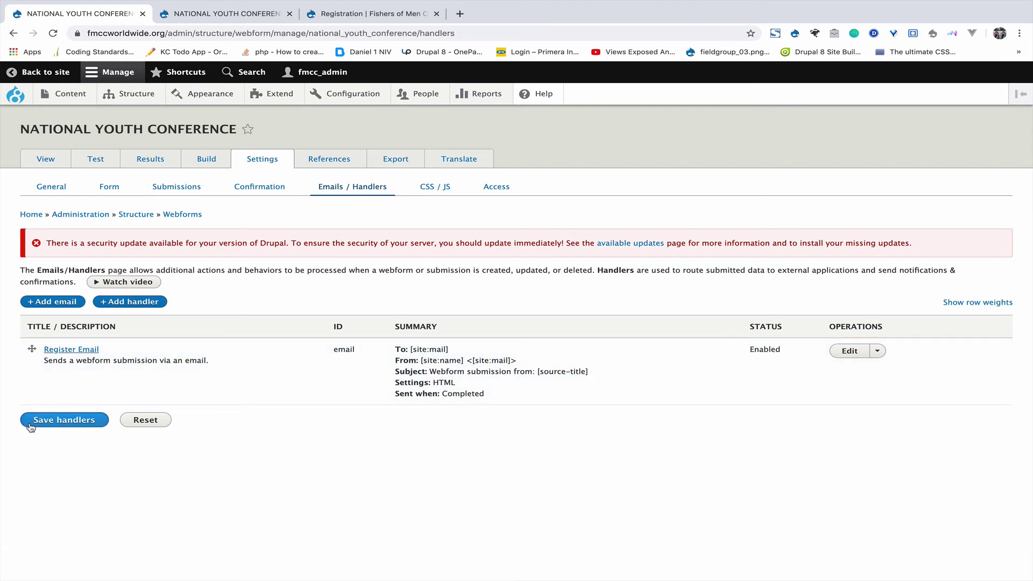
Change the Register Email handler's recipient to a custom e-mail address.
{"action": "left_click", "coordinate": [851, 351]}
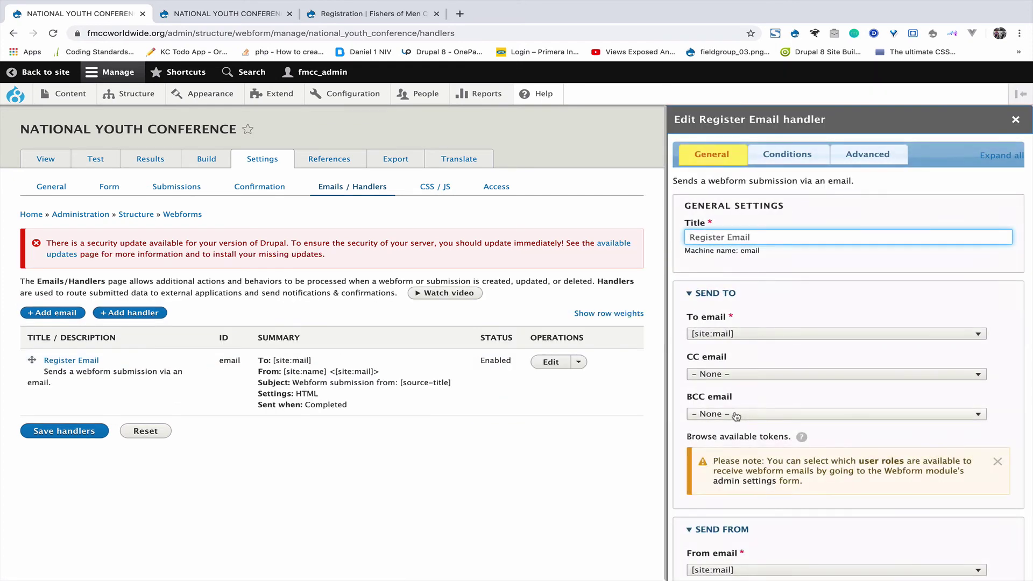
{"action": "left_click", "coordinate": [740, 336]}
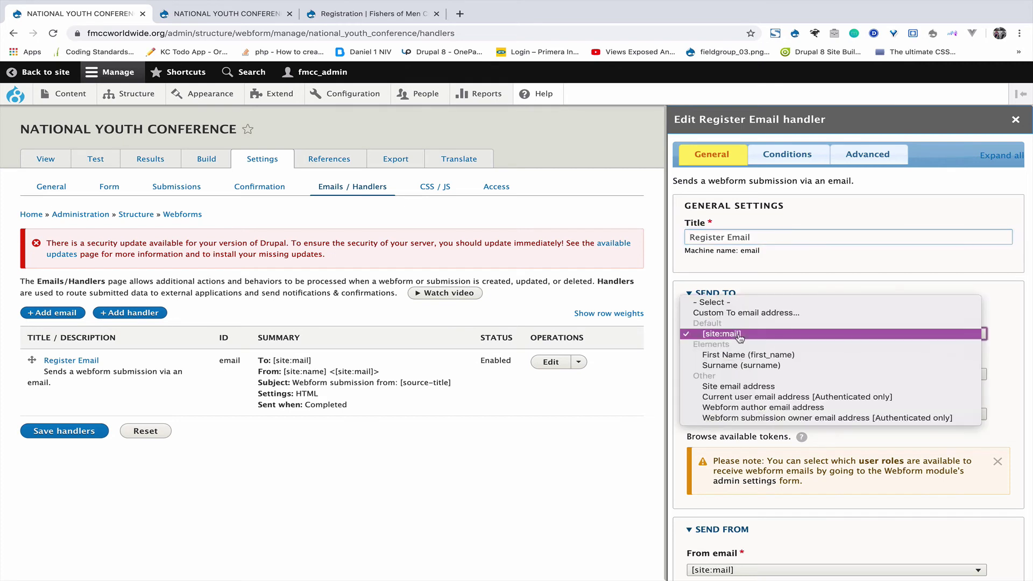
{"action": "left_click", "coordinate": [728, 313]}
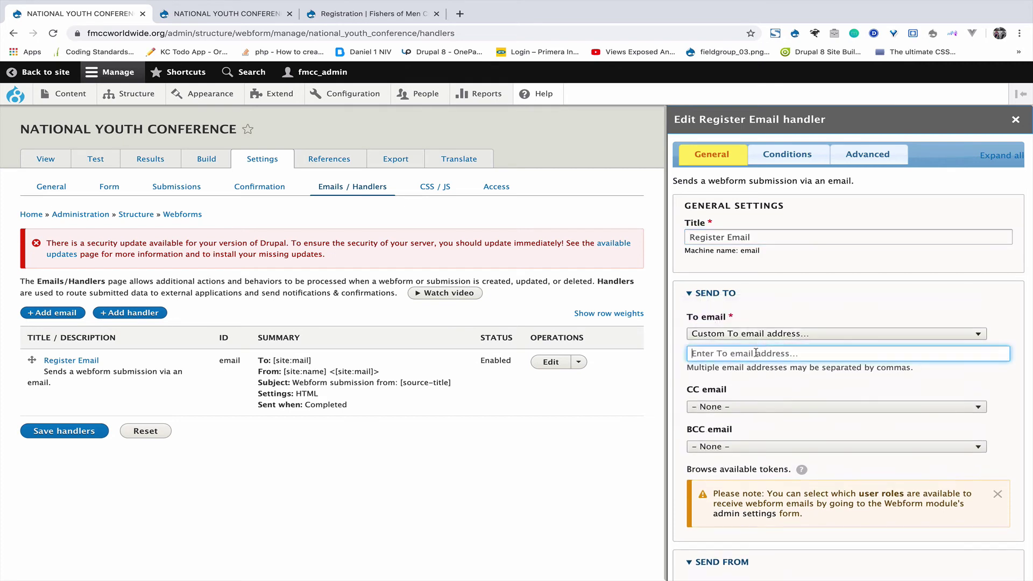
{"action": "left_click", "coordinate": [732, 357]}
{"action": "left_click", "coordinate": [729, 381]}
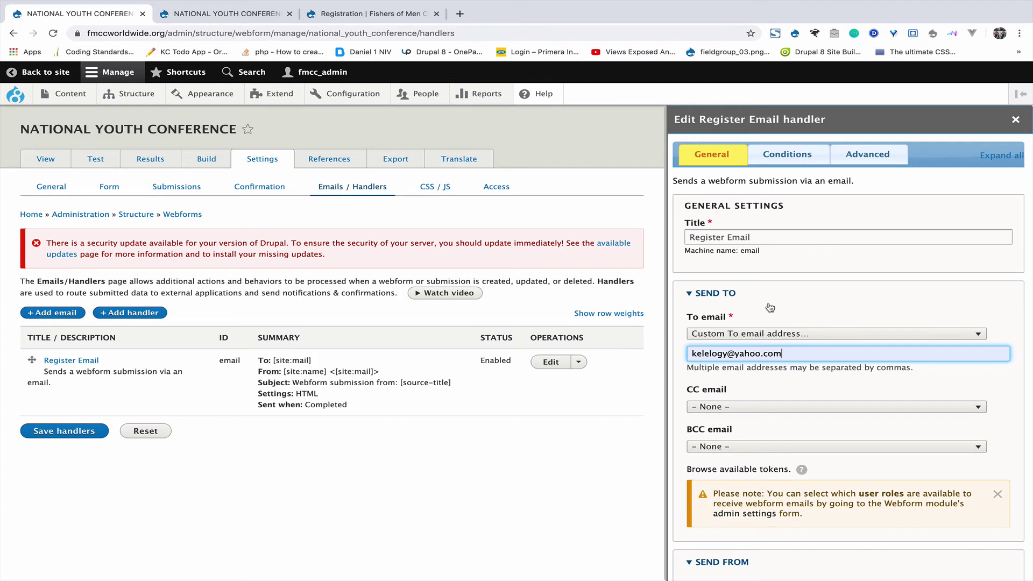
Set a custom sender address and custom sender name 'fmcc', then save the handler and handlers.
{"action": "scroll", "coordinate": [792, 362], "scroll_direction": "down", "scroll_amount": 4}
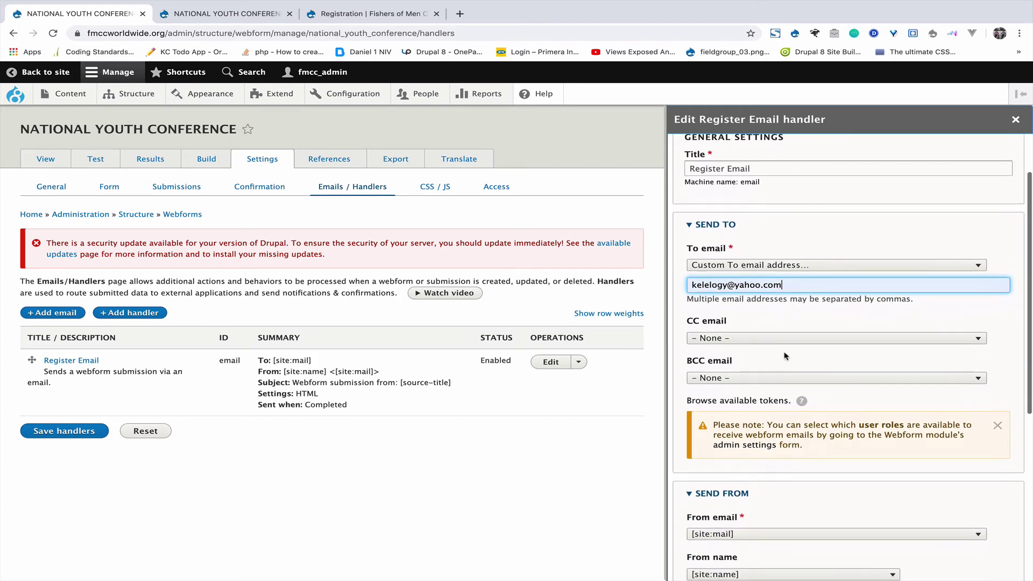
{"action": "left_click", "coordinate": [767, 370]}
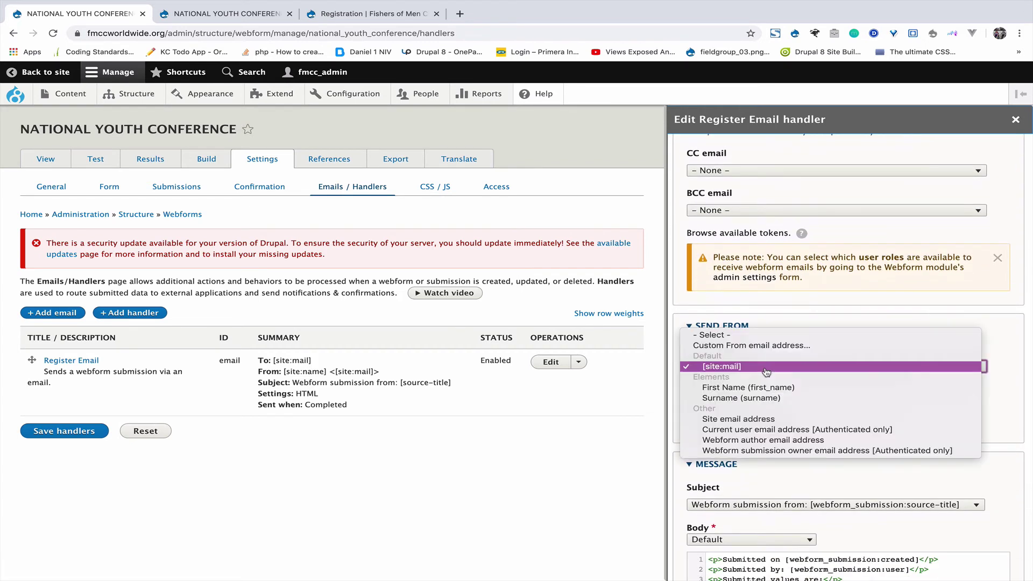
{"action": "left_click", "coordinate": [753, 346]}
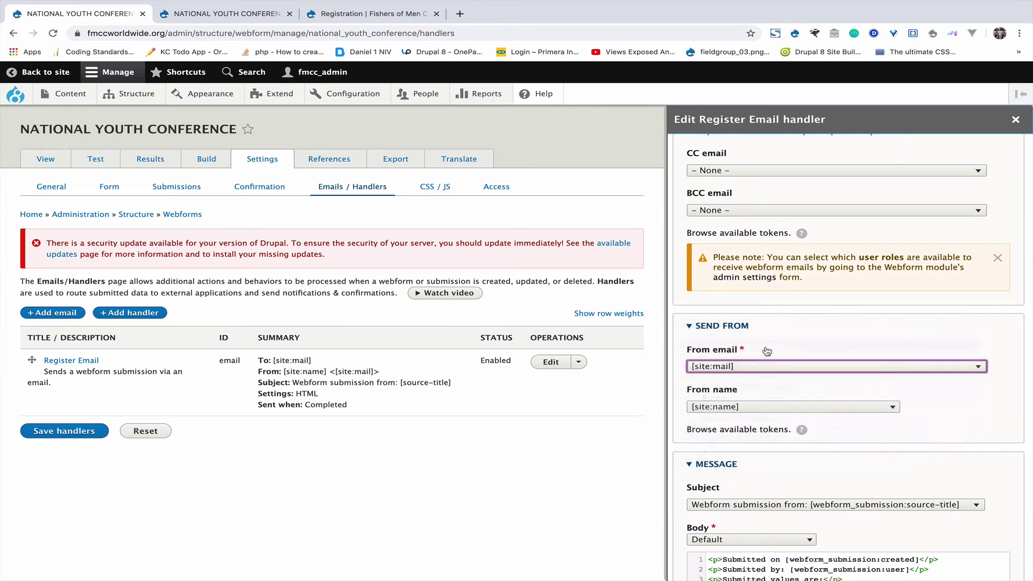
{"action": "left_click", "coordinate": [730, 440]}
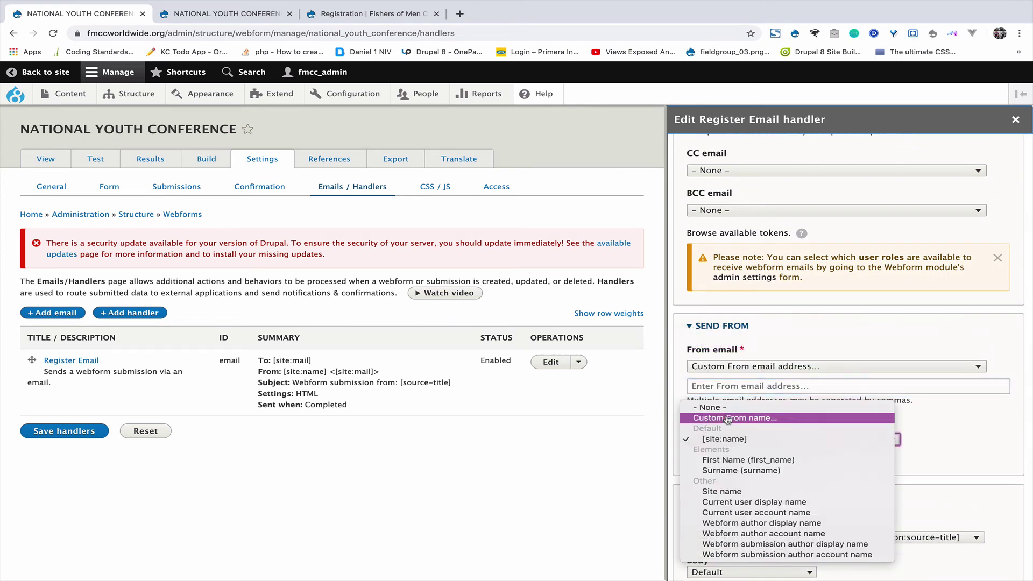
{"action": "left_click", "coordinate": [726, 385]}
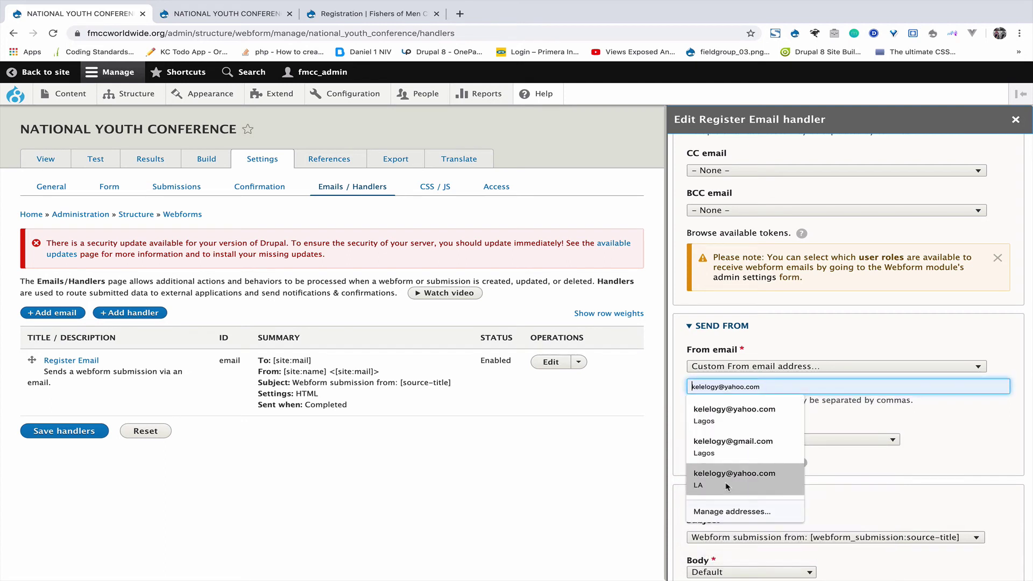
{"action": "left_click", "coordinate": [724, 455]}
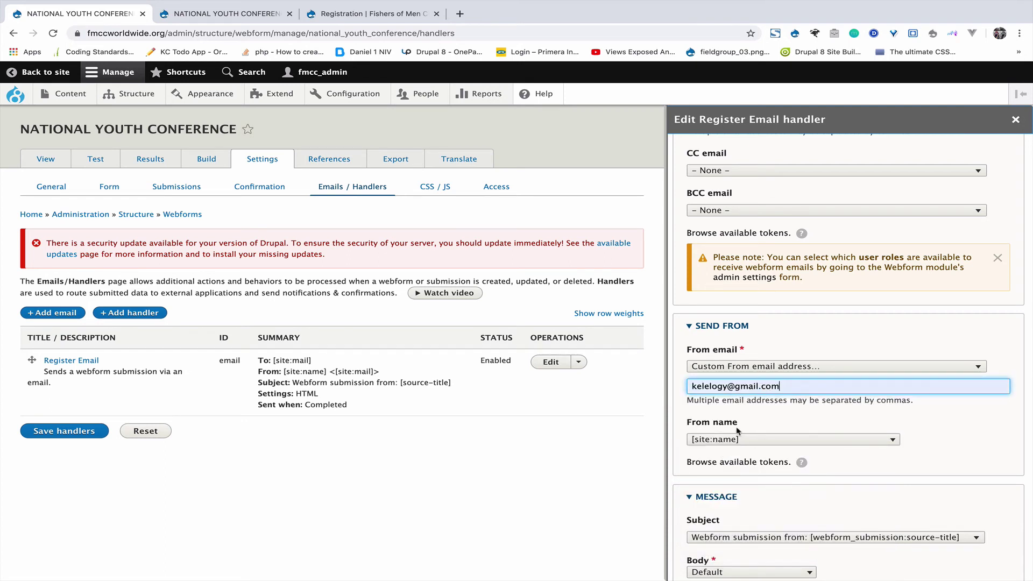
{"action": "left_click", "coordinate": [741, 438]}
{"action": "left_click", "coordinate": [746, 422]}
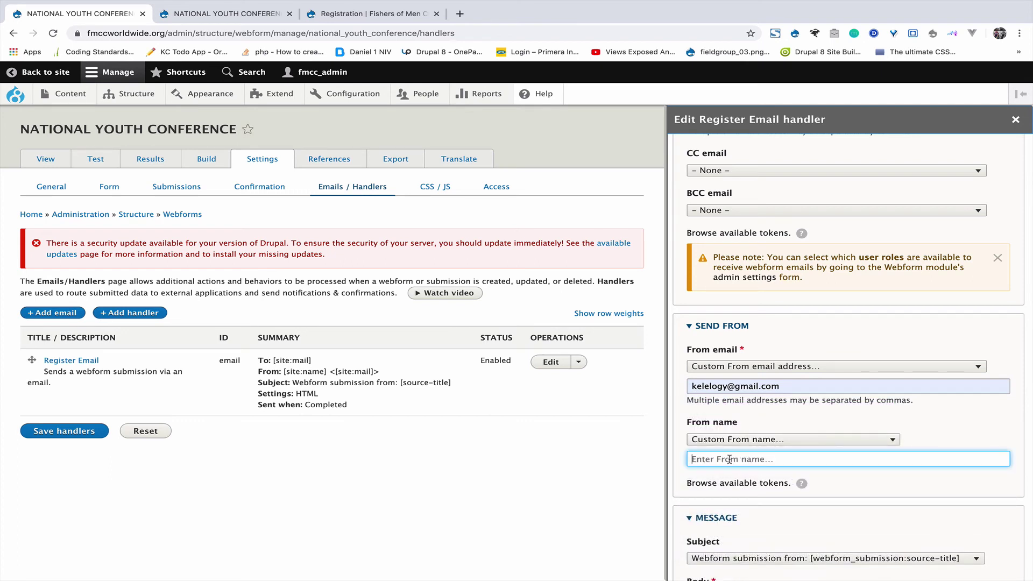
{"action": "type", "text": "fmcc"}
{"action": "scroll", "coordinate": [850, 355], "scroll_direction": "down", "scroll_amount": 3}
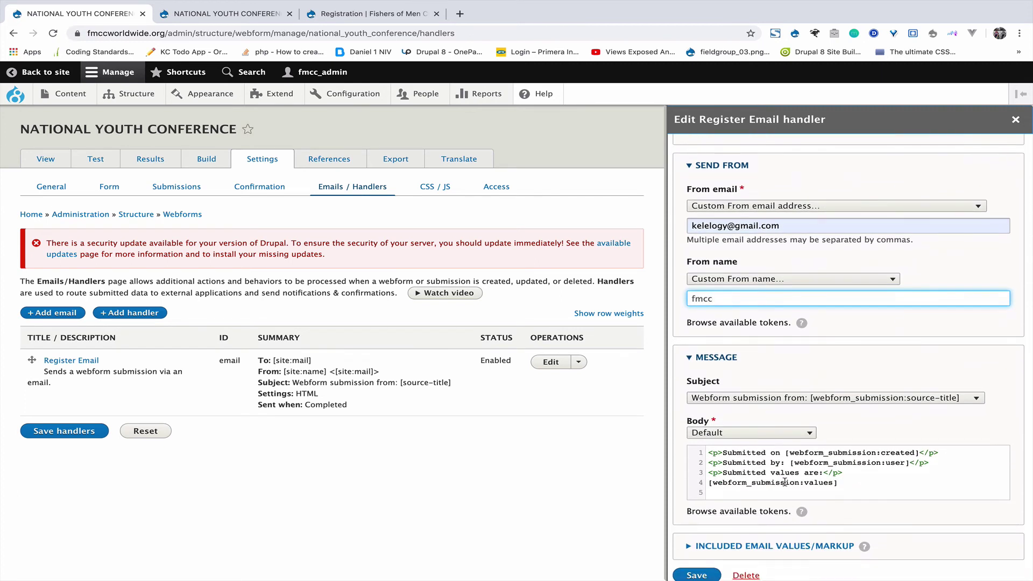
{"action": "left_click", "coordinate": [696, 575]}
{"action": "scroll", "coordinate": [681, 394], "scroll_direction": "up", "scroll_amount": 5}
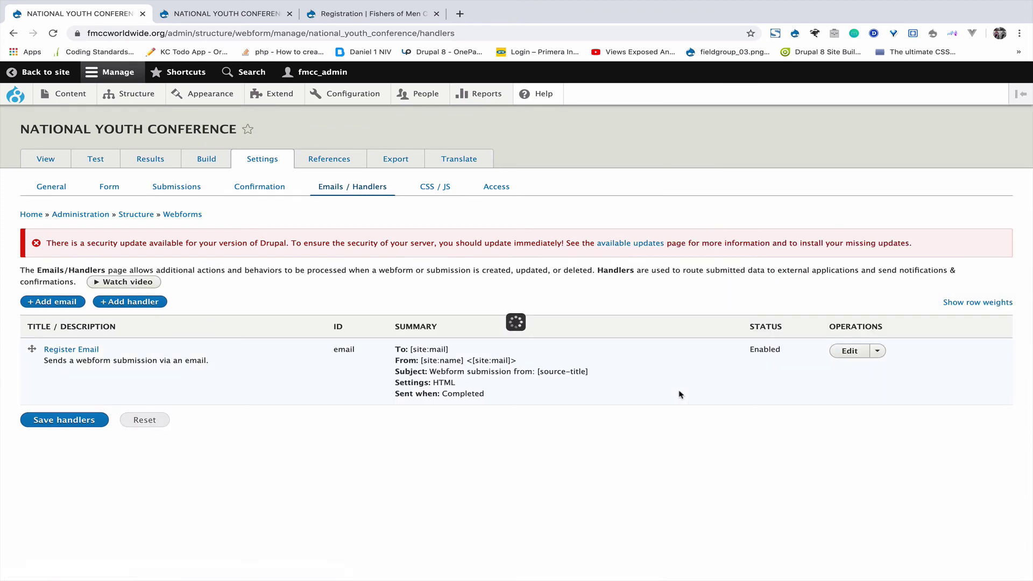
{"action": "left_click", "coordinate": [44, 424]}
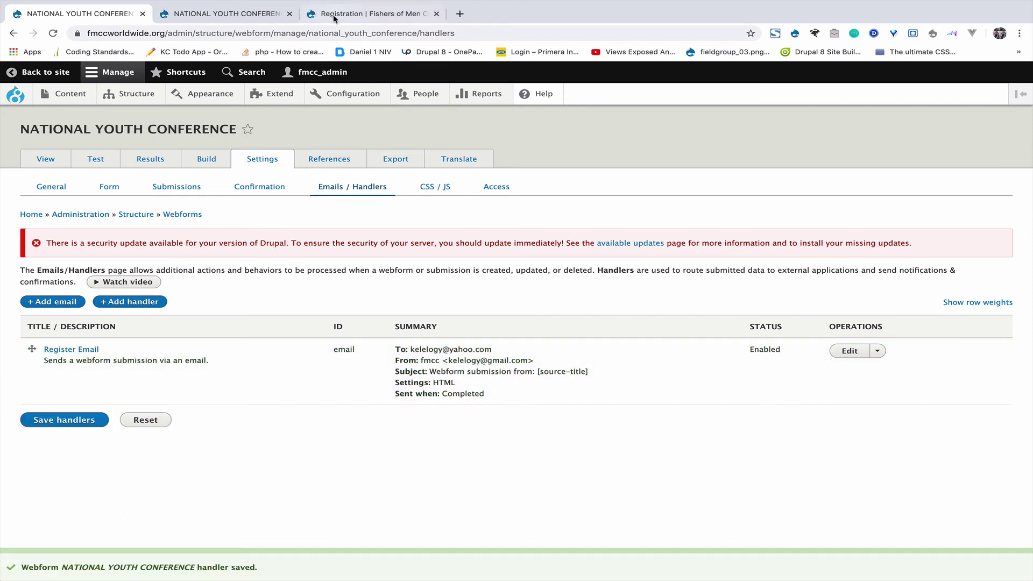
Close the page-not-found tab and return to the handlers admin page.
{"action": "left_click", "coordinate": [250, 19]}
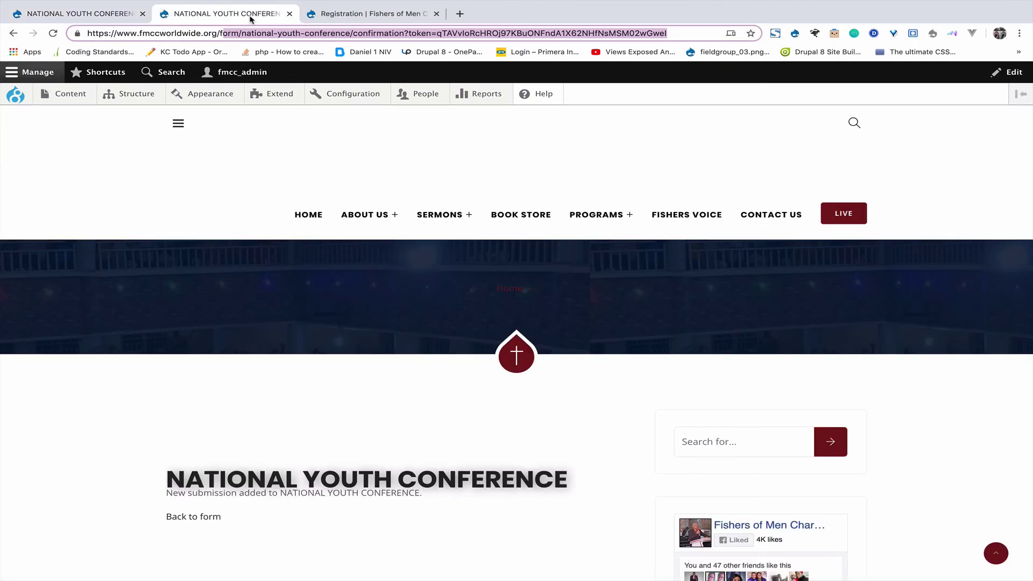
{"action": "left_click", "coordinate": [326, 15]}
{"action": "left_click", "coordinate": [234, 15]}
{"action": "left_click", "coordinate": [183, 518]}
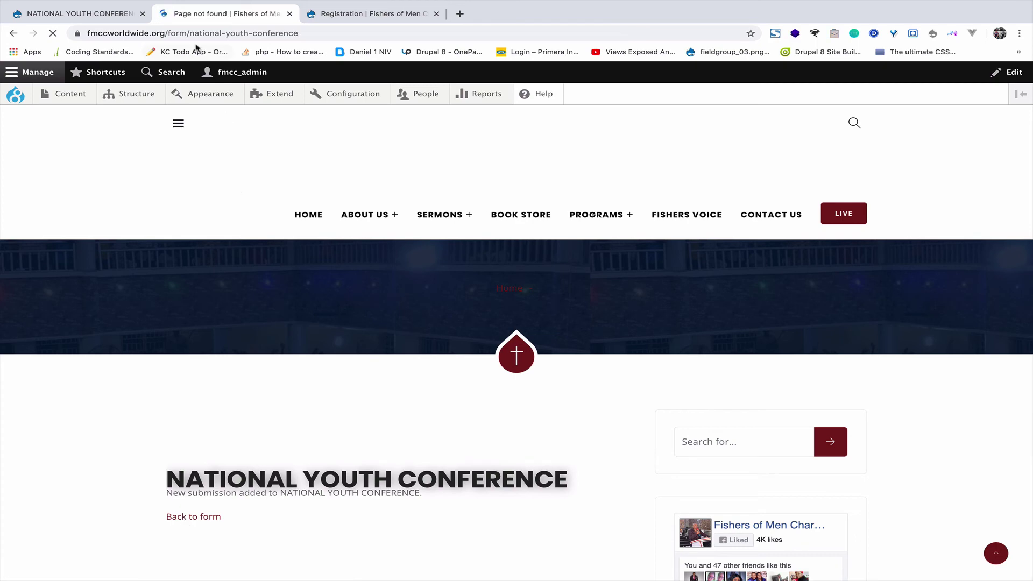
{"action": "left_click", "coordinate": [289, 14]}
{"action": "left_click", "coordinate": [99, 15]}
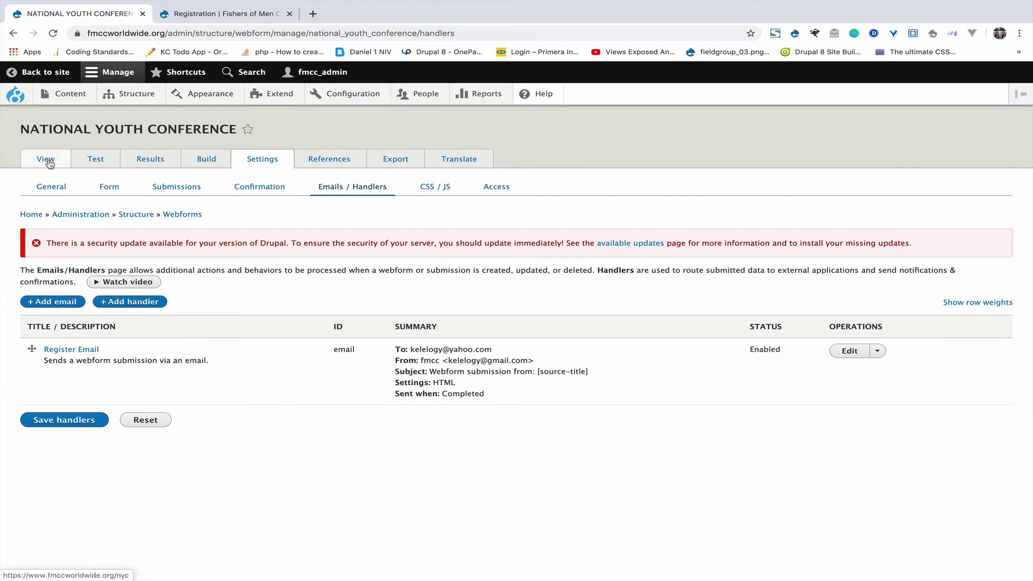
Open the public /nyc form in a new browser tab.
{"action": "right_click", "coordinate": [50, 164]}
{"action": "left_click", "coordinate": [76, 164]}
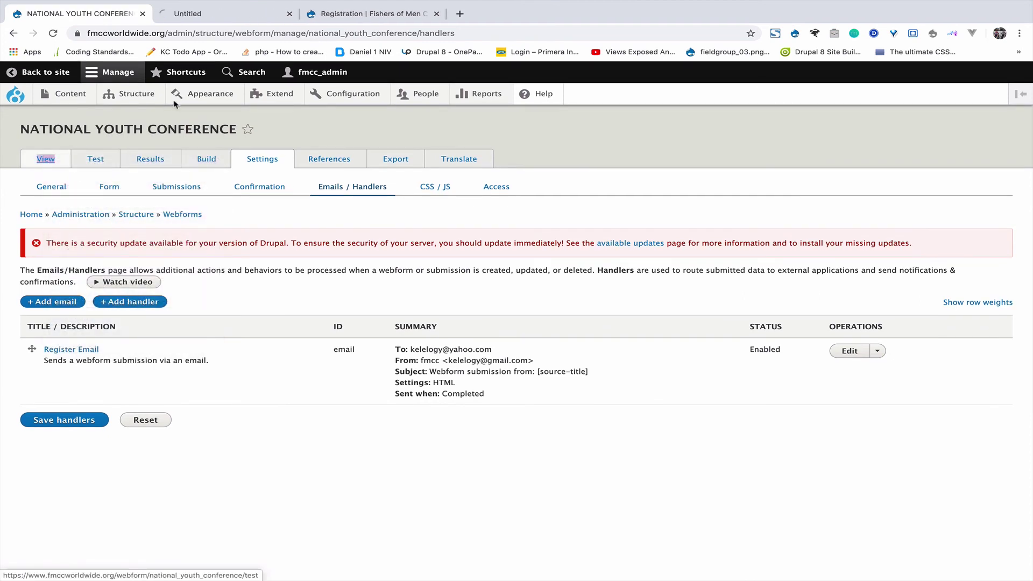
{"action": "left_click", "coordinate": [204, 20]}
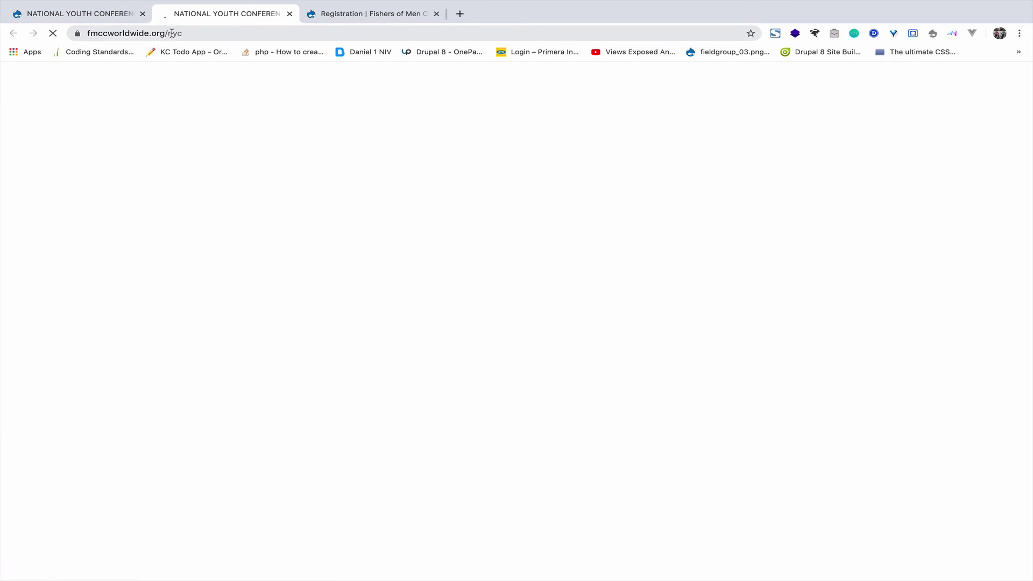
{"action": "left_click_drag", "start_coordinate": [192, 33], "coordinate": [170, 34]}
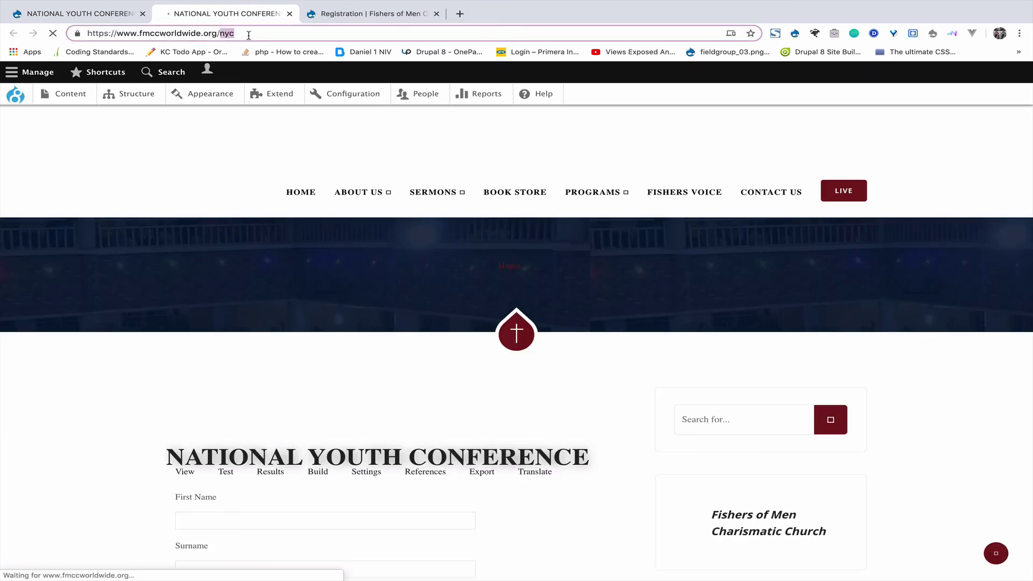
{"action": "scroll", "coordinate": [224, 421], "scroll_direction": "down", "scroll_amount": 3}
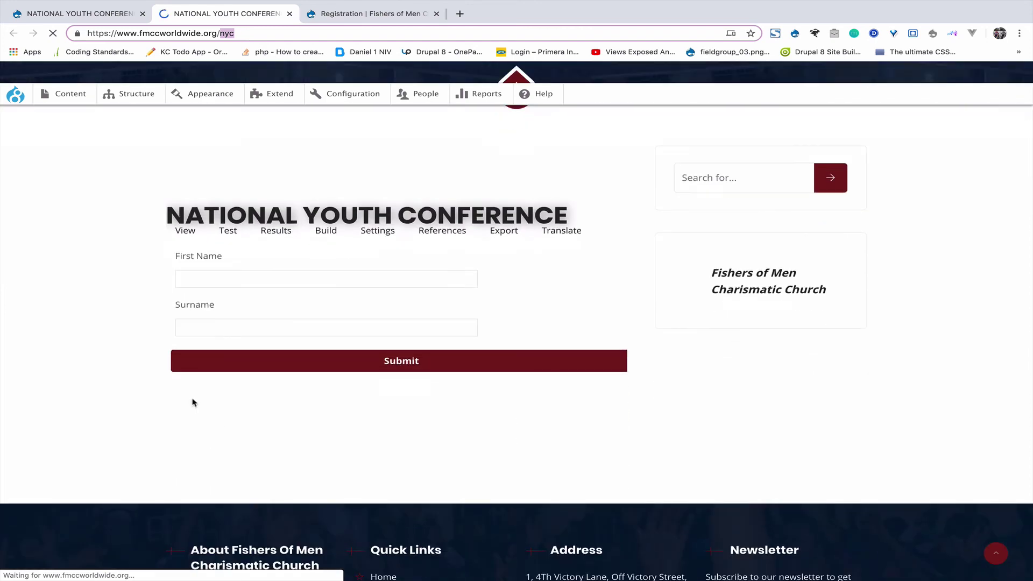
Submit a new registration using saved first name and surname entries.
{"action": "left_click", "coordinate": [271, 277]}
{"action": "left_click", "coordinate": [243, 303]}
{"action": "left_click", "coordinate": [234, 326]}
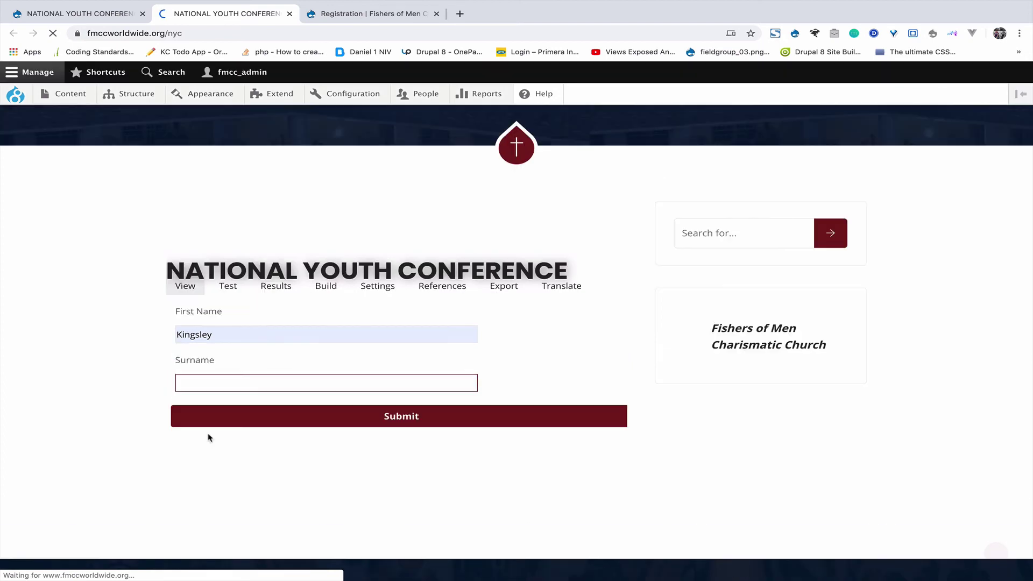
{"action": "left_click", "coordinate": [202, 376]}
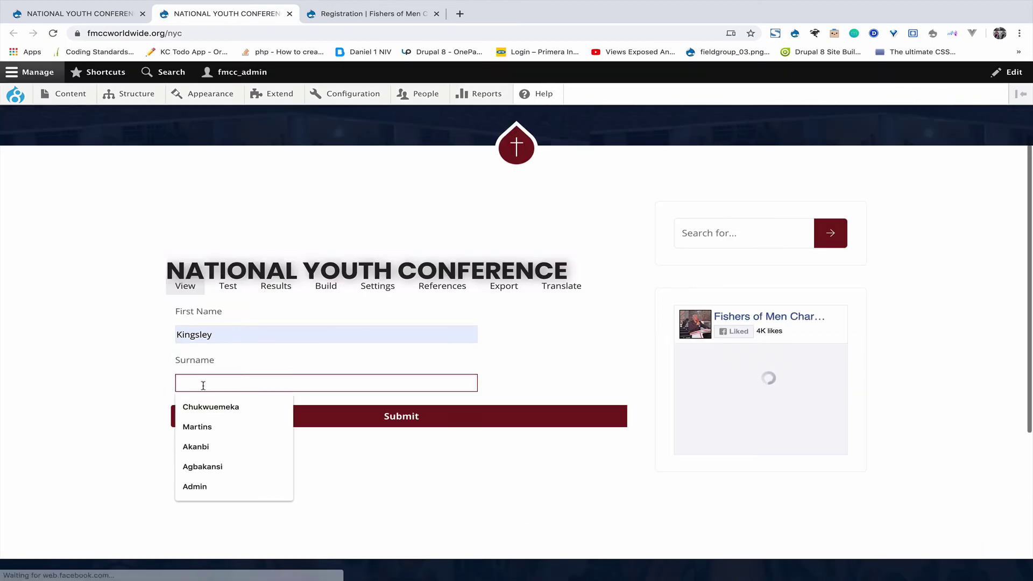
{"action": "left_click", "coordinate": [203, 427]}
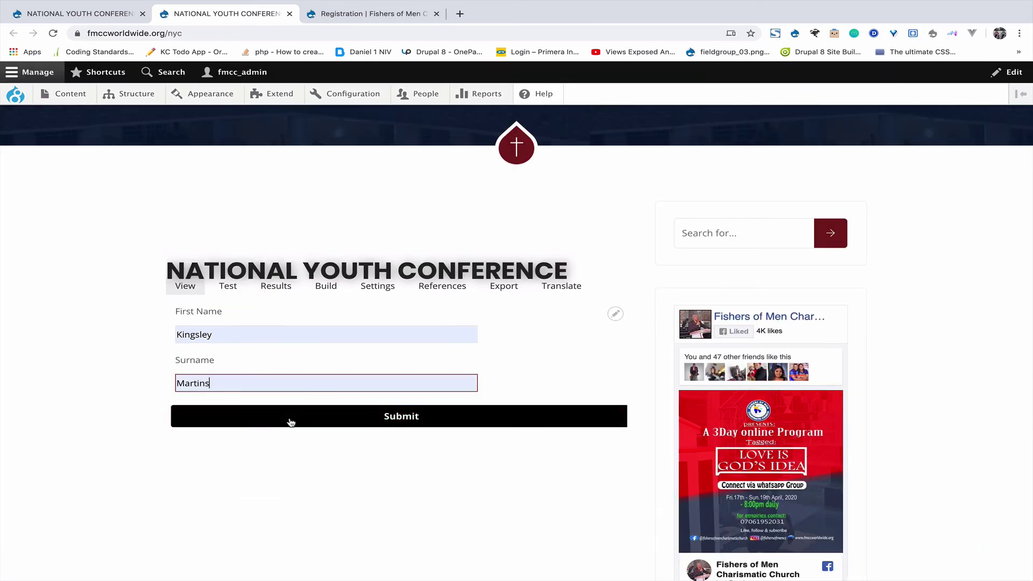
{"action": "left_click", "coordinate": [321, 425]}
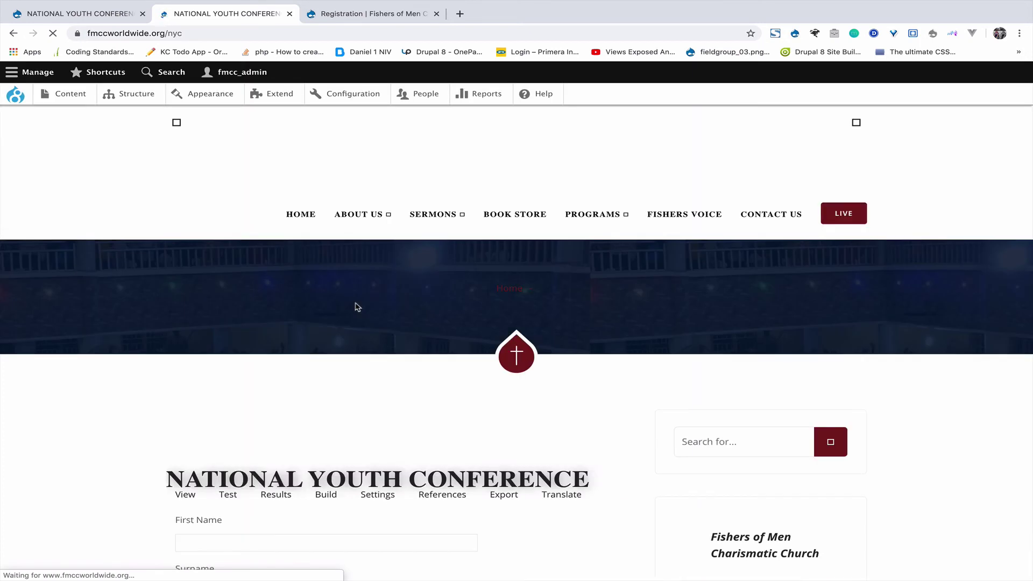
Close the 'Success' modal saying thank you for registering.
{"action": "scroll", "coordinate": [355, 307], "scroll_direction": "down", "scroll_amount": 3}
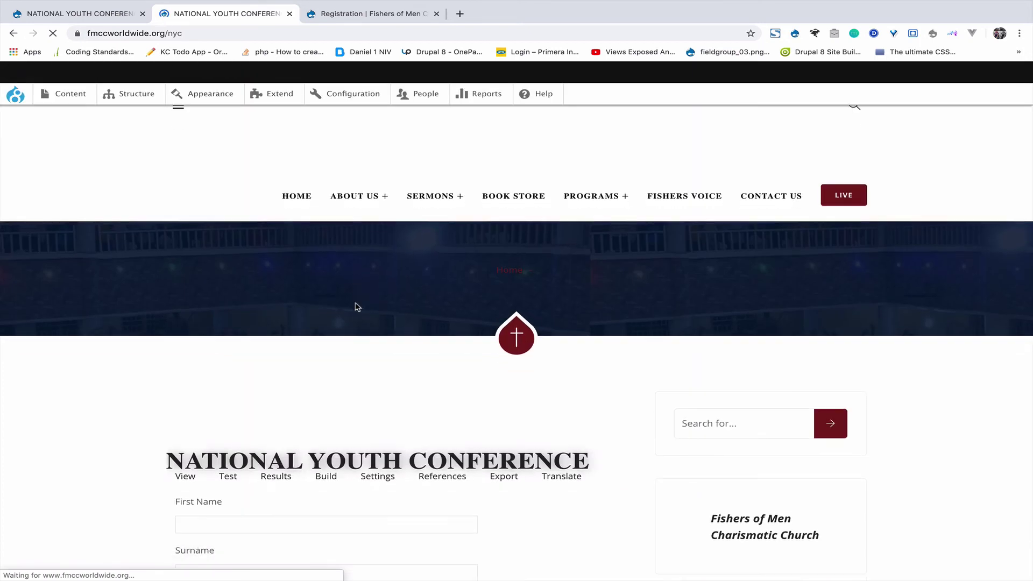
{"action": "scroll", "coordinate": [355, 307], "scroll_direction": "down", "scroll_amount": 2}
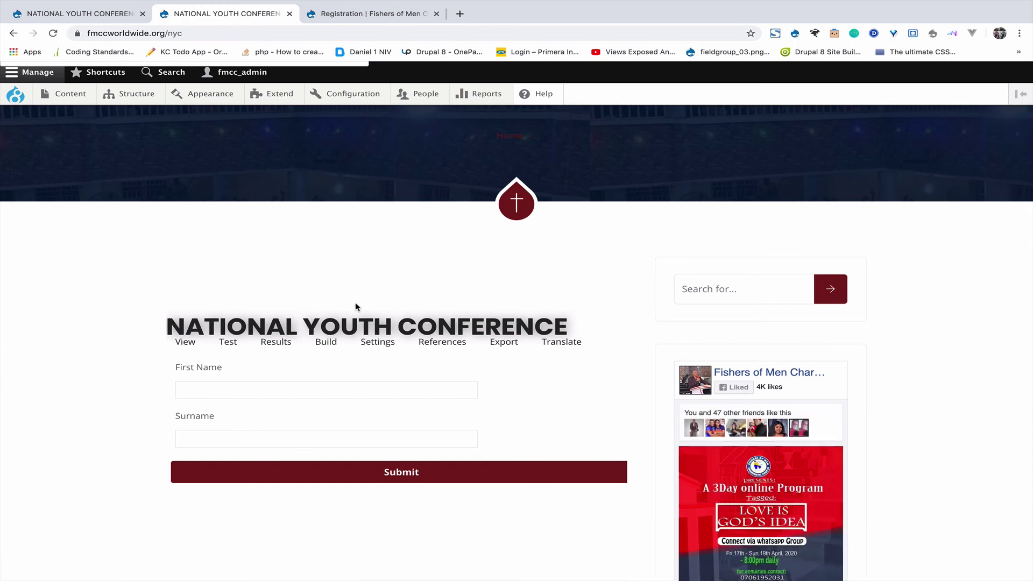
{"action": "scroll", "coordinate": [355, 307], "scroll_direction": "down", "scroll_amount": 5}
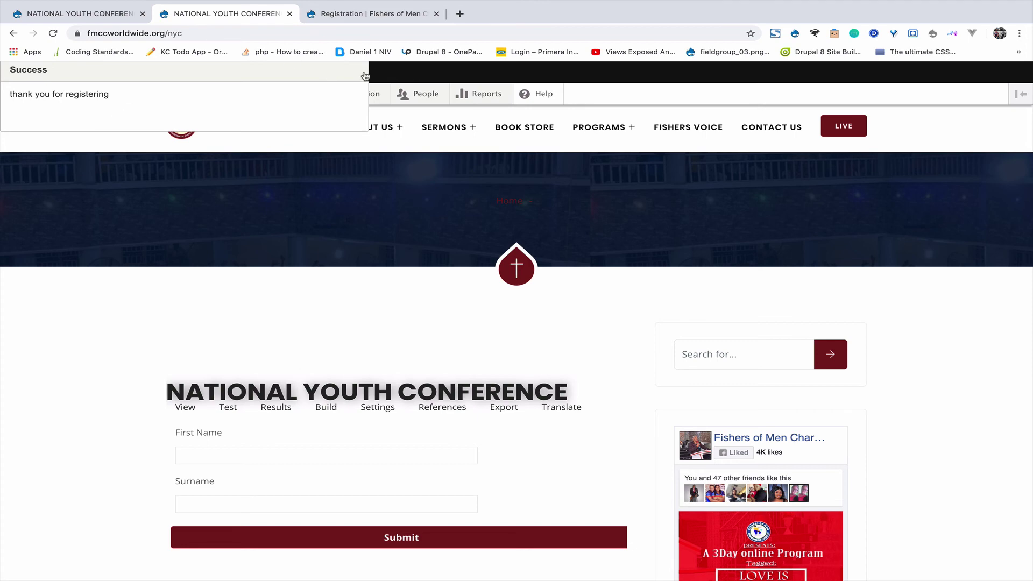
{"action": "left_click_drag", "start_coordinate": [333, 69], "coordinate": [597, 286]}
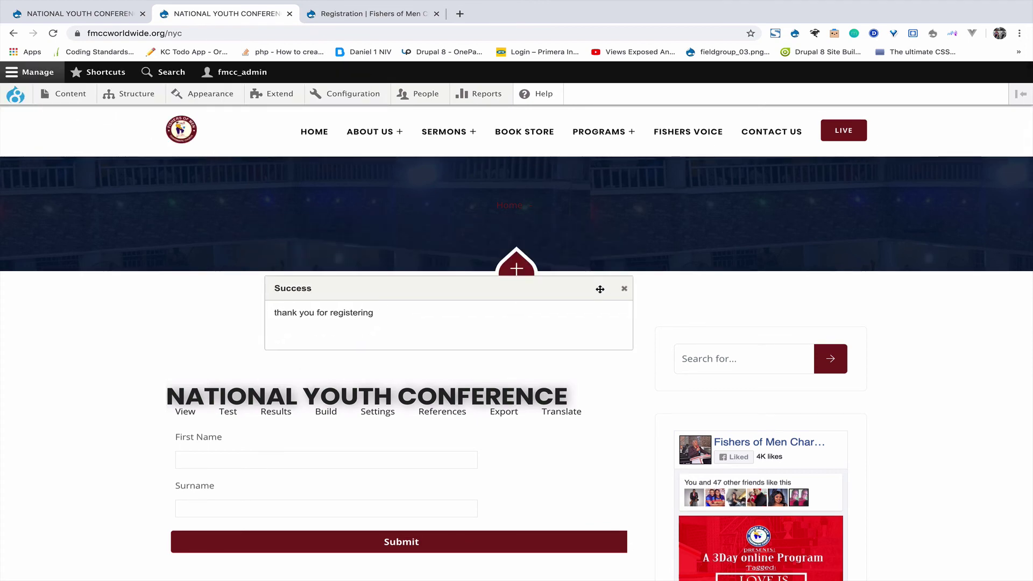
{"action": "left_click", "coordinate": [626, 291]}
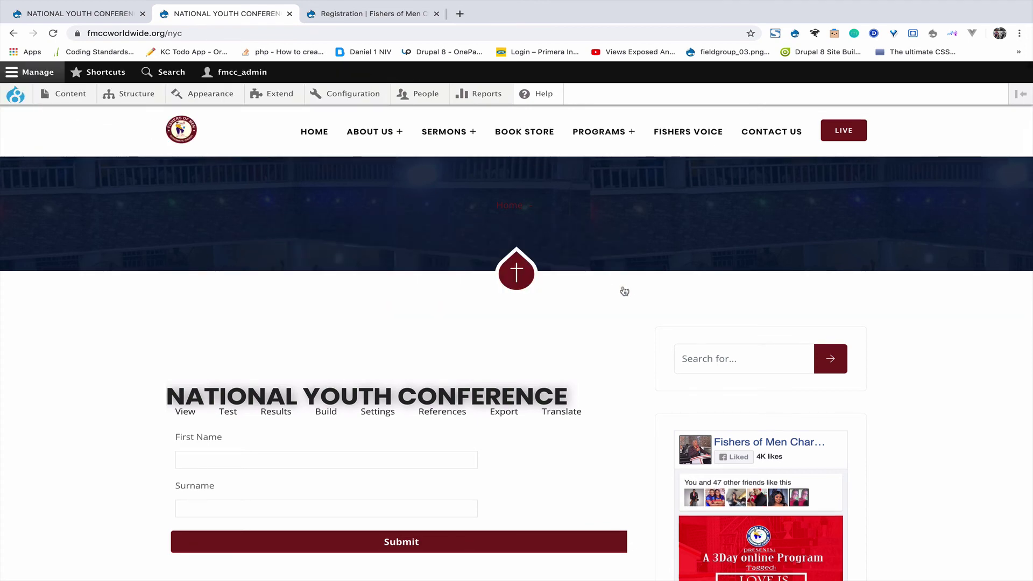
Return to the National Youth Conference tab and open its Build page listing First Name and Surname.
{"action": "left_click", "coordinate": [347, 14]}
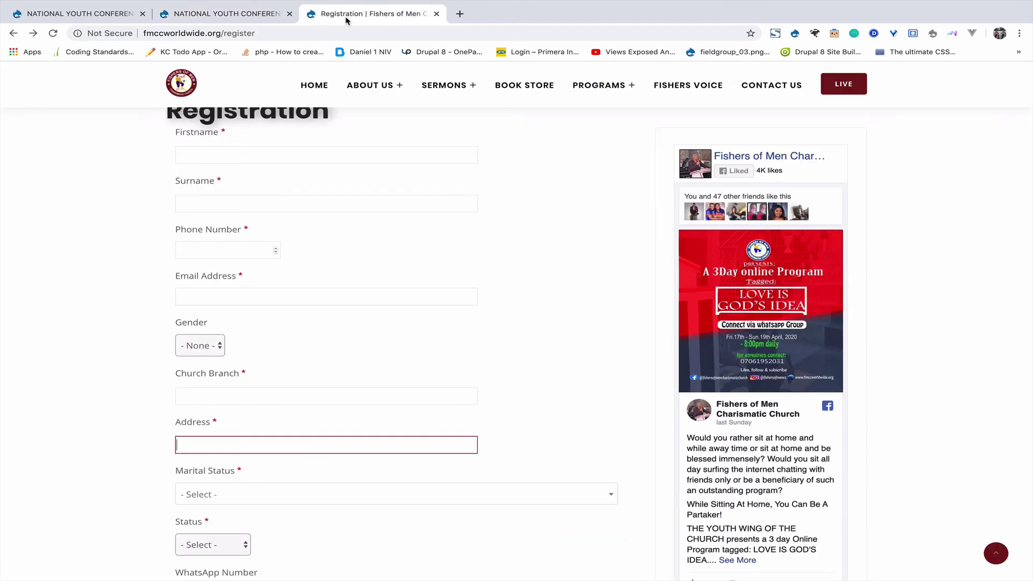
{"action": "left_click", "coordinate": [234, 11]}
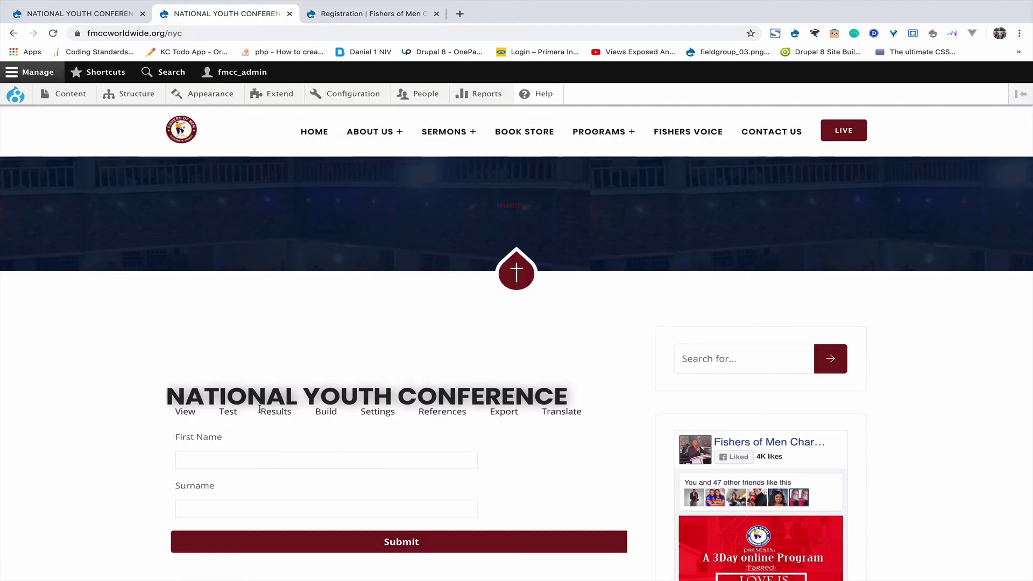
{"action": "left_click", "coordinate": [330, 418]}
{"action": "scroll", "coordinate": [330, 415], "scroll_direction": "down", "scroll_amount": 2}
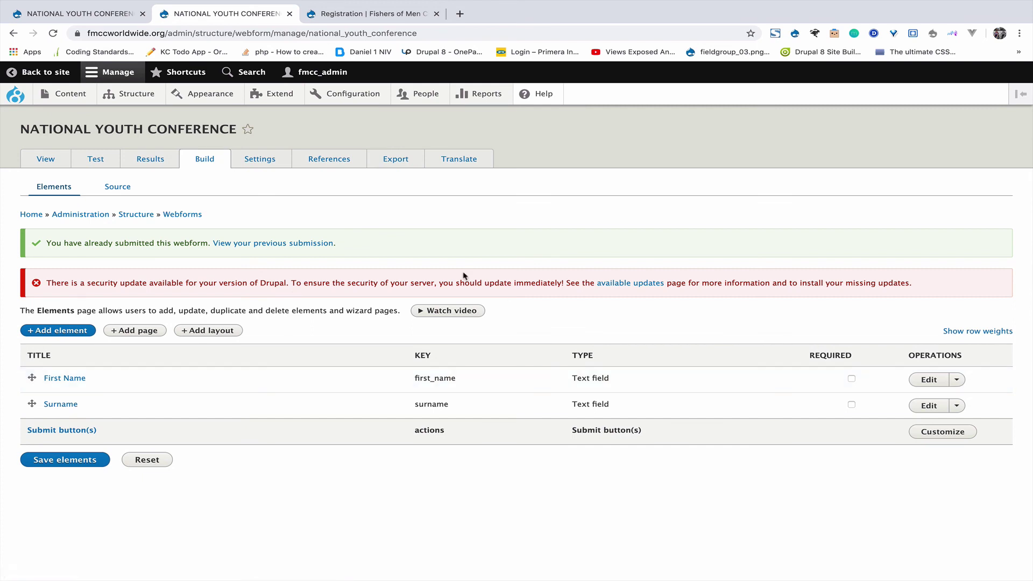
Switch the webform's confirmation type to Inline in its Confirmation settings.
{"action": "left_click", "coordinate": [260, 159]}
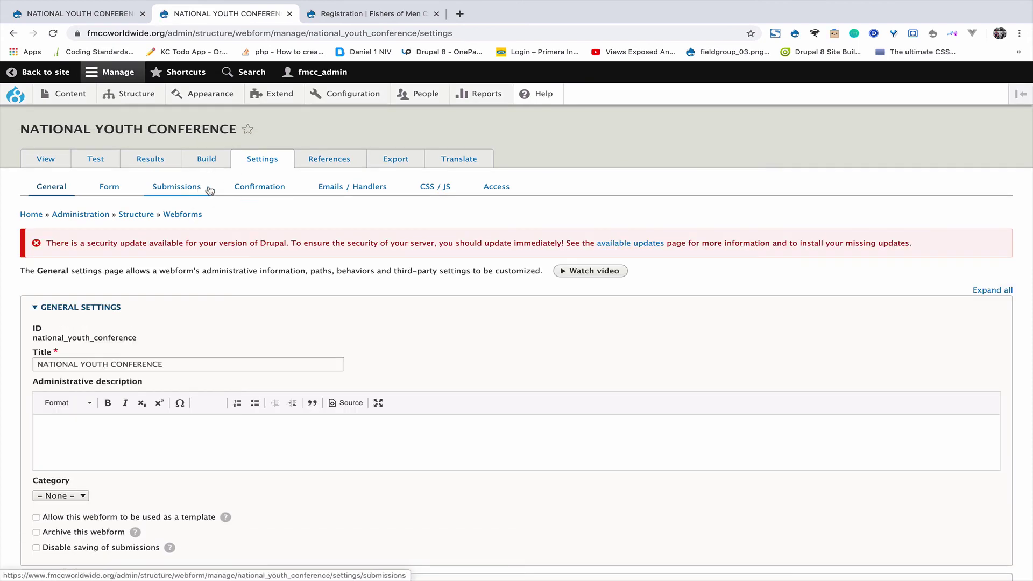
{"action": "left_click", "coordinate": [260, 188]}
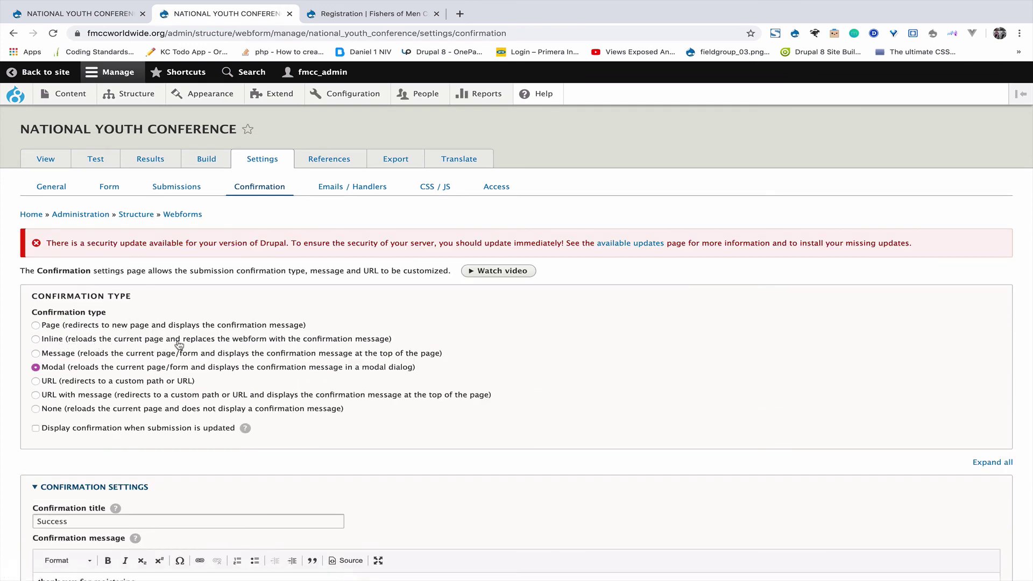
{"action": "left_click", "coordinate": [324, 340]}
{"action": "scroll", "coordinate": [135, 387], "scroll_direction": "down", "scroll_amount": 4}
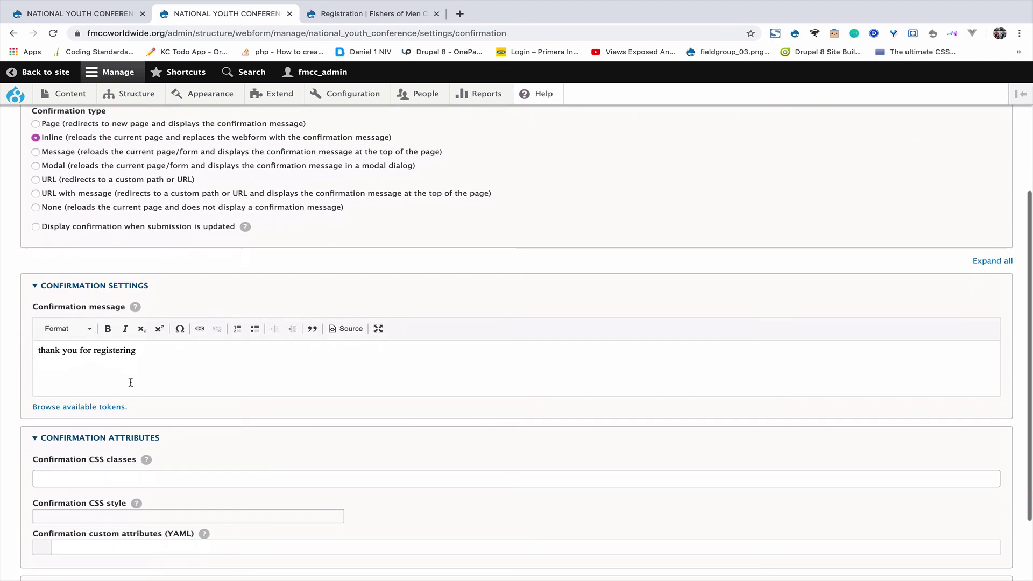
Correct the message to 'Thank you for registering. We will get back to you shortly' and save.
{"action": "left_click", "coordinate": [156, 356]}
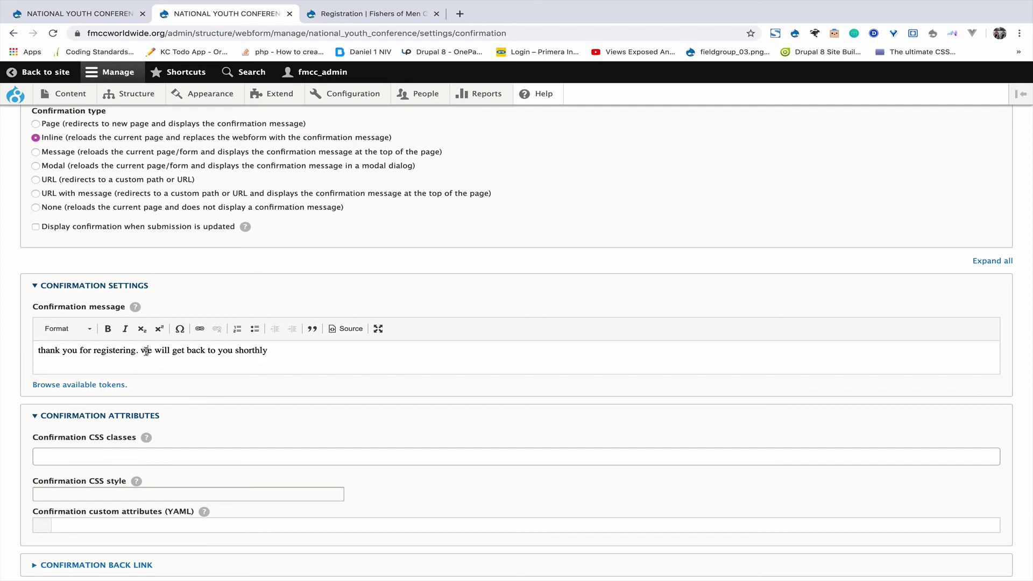
{"action": "key", "text": "BackSpace"}
{"action": "type", "text": "W"}
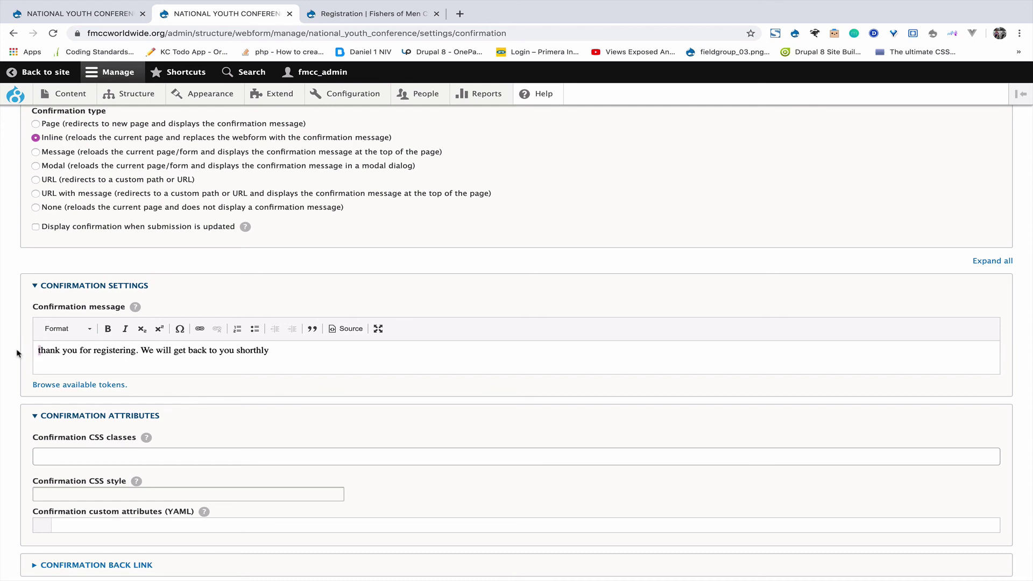
{"action": "key", "text": "Delete"}
{"action": "type", "text": "T"}
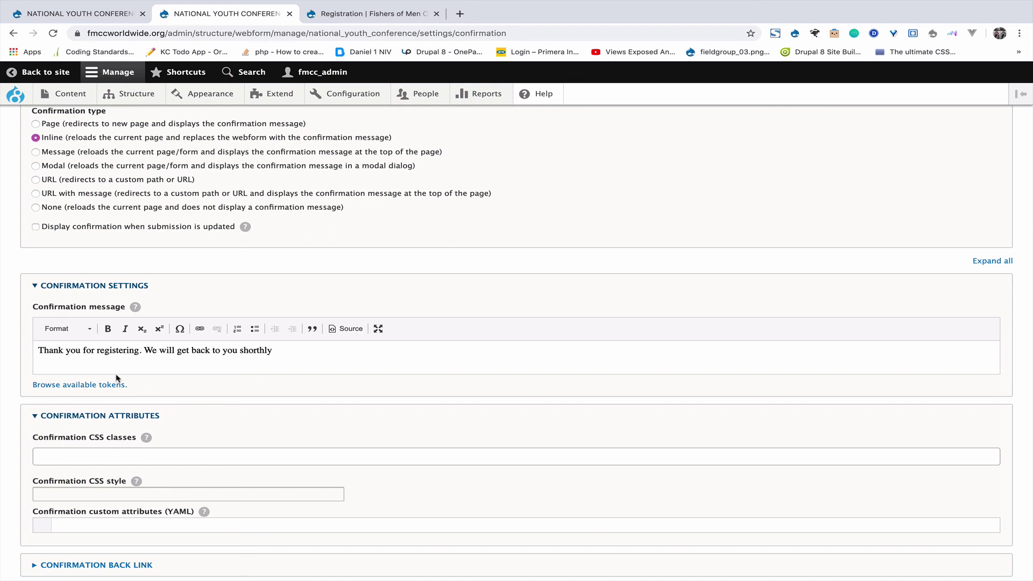
{"action": "scroll", "coordinate": [141, 409], "scroll_direction": "down", "scroll_amount": 3}
{"action": "left_click", "coordinate": [37, 528]}
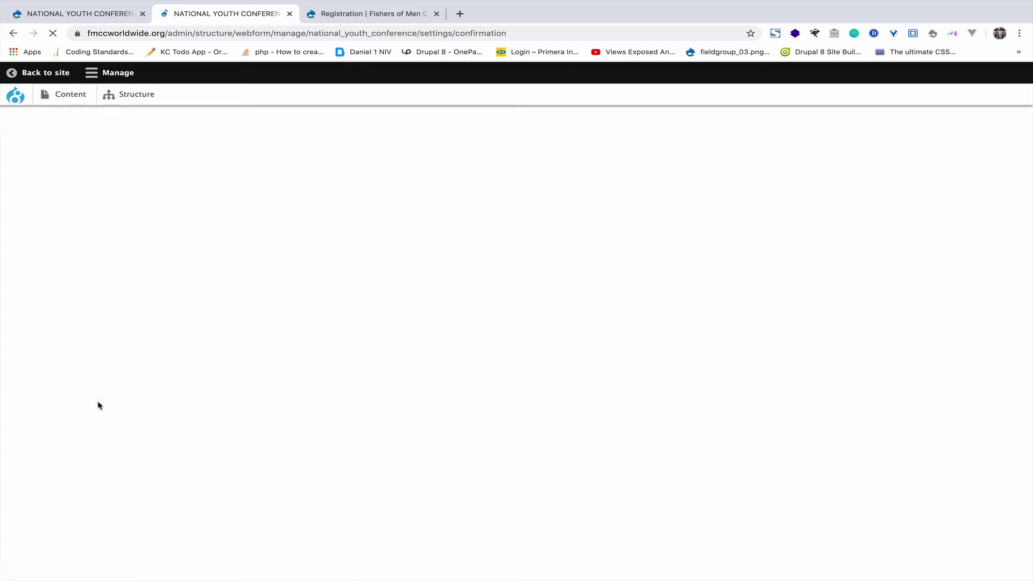
{"action": "left_click_drag", "start_coordinate": [219, 33], "coordinate": [688, 46]}
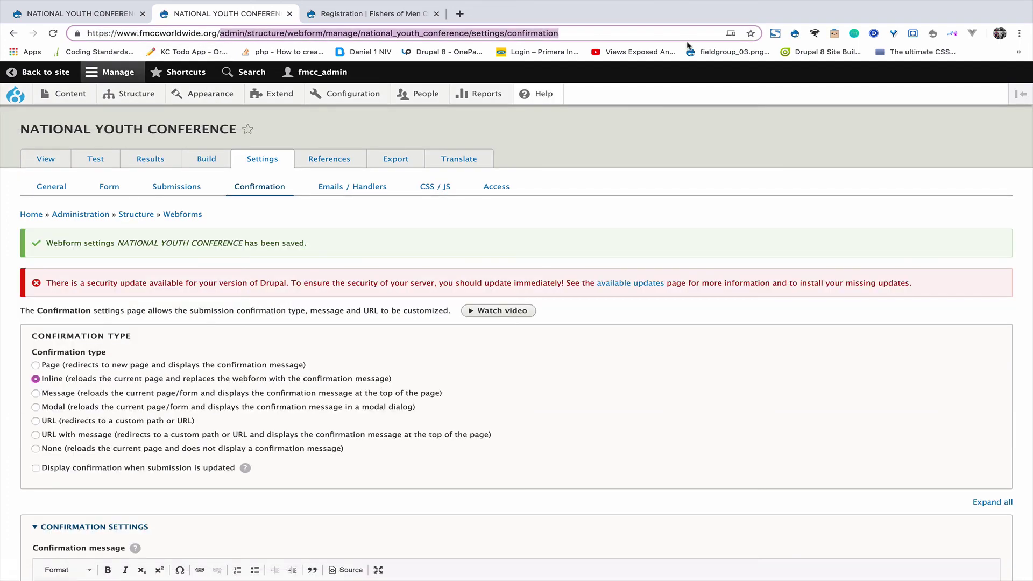
Load the /nyc registration form page.
{"action": "type", "text": "nyc"}
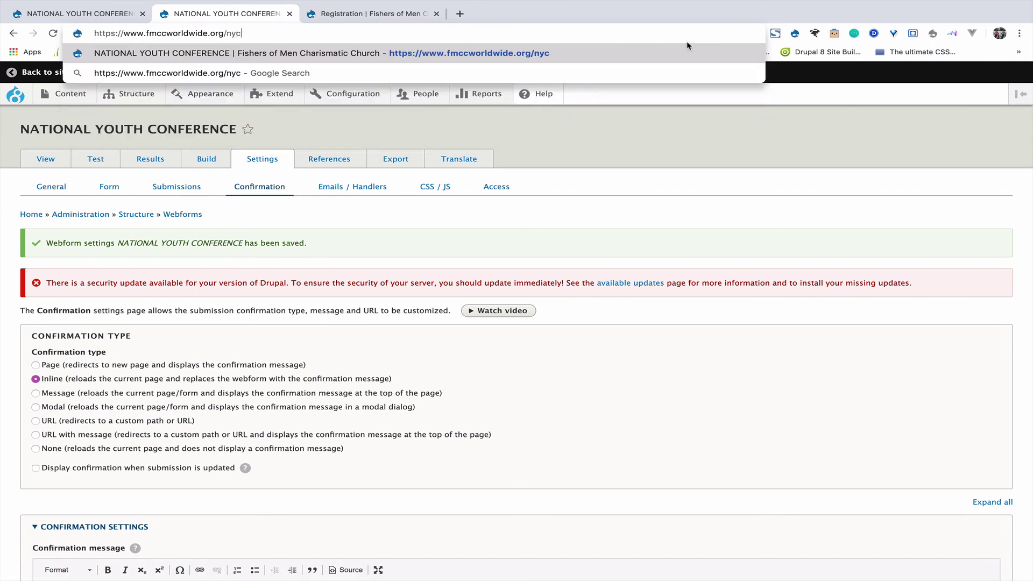
{"action": "key", "text": "Return"}
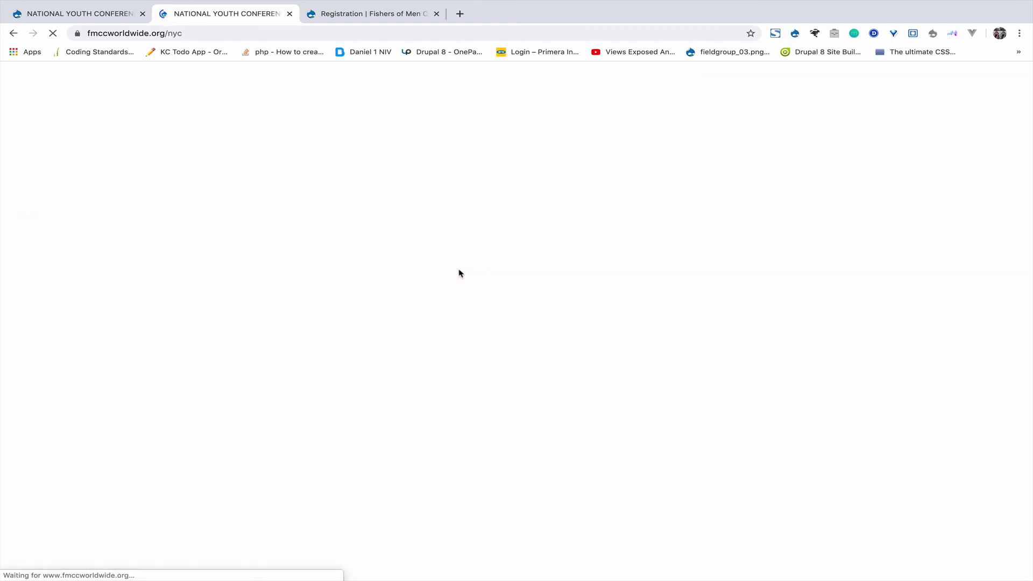
{"action": "scroll", "coordinate": [304, 407], "scroll_direction": "down", "scroll_amount": 5}
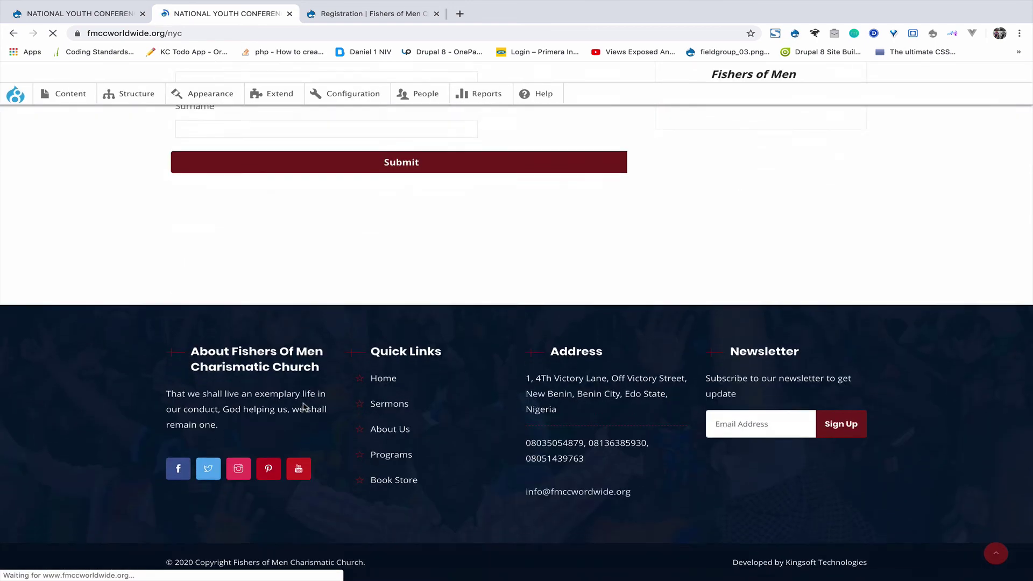
Submit a test entry with First Name and Surname, verify the inline thank-you, then view Results.
{"action": "left_click", "coordinate": [250, 278]}
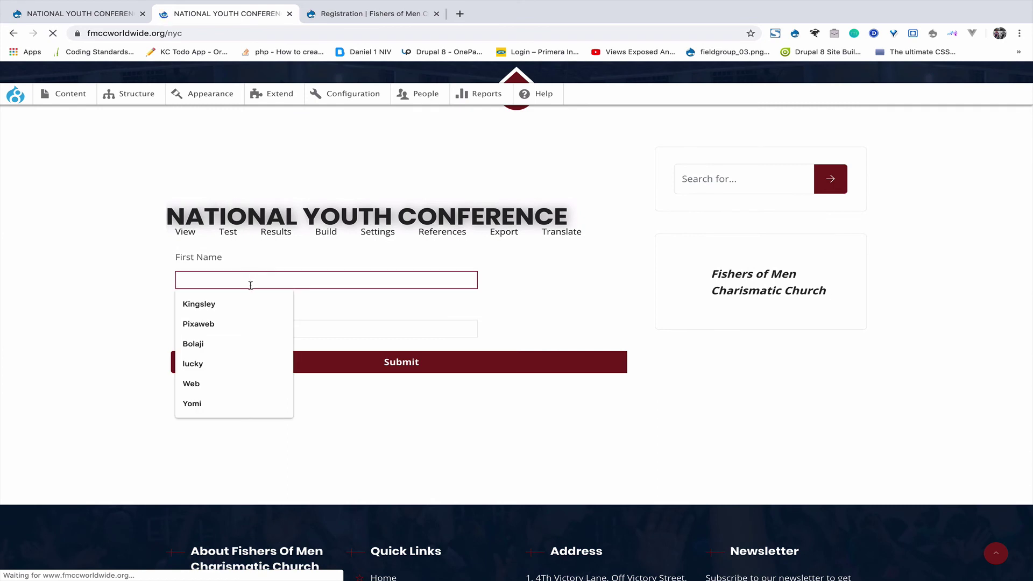
{"action": "left_click", "coordinate": [246, 305]}
{"action": "left_click", "coordinate": [222, 326]}
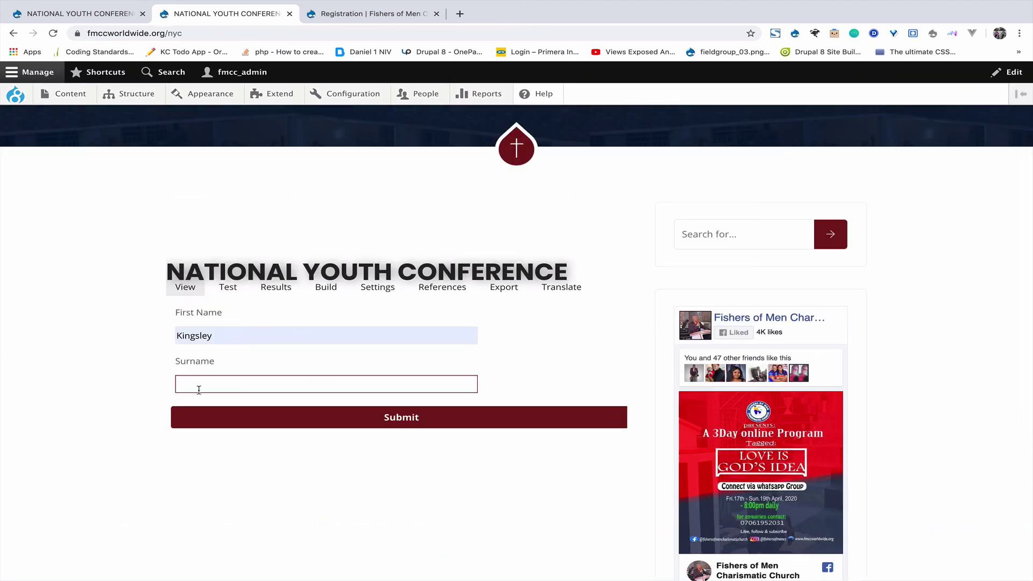
{"action": "type", "text": "Peters"}
{"action": "left_click", "coordinate": [249, 417]}
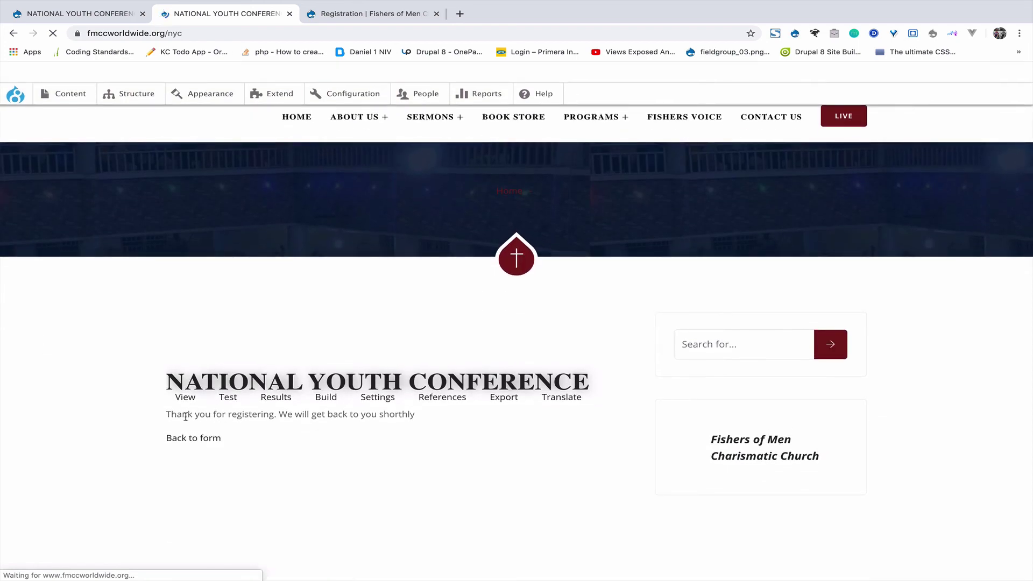
{"action": "left_click_drag", "start_coordinate": [166, 415], "coordinate": [451, 413]}
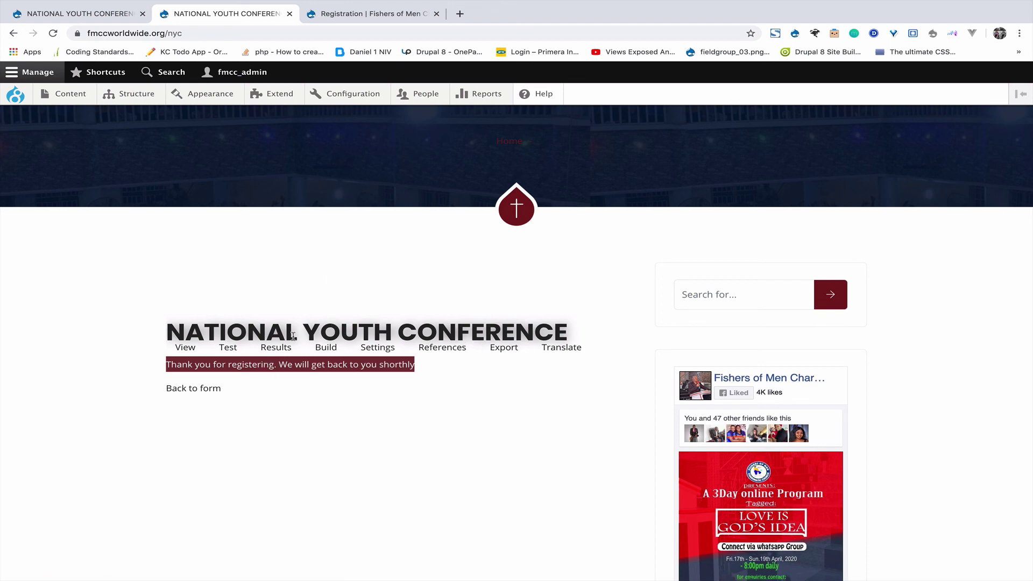
{"action": "left_click", "coordinate": [280, 350]}
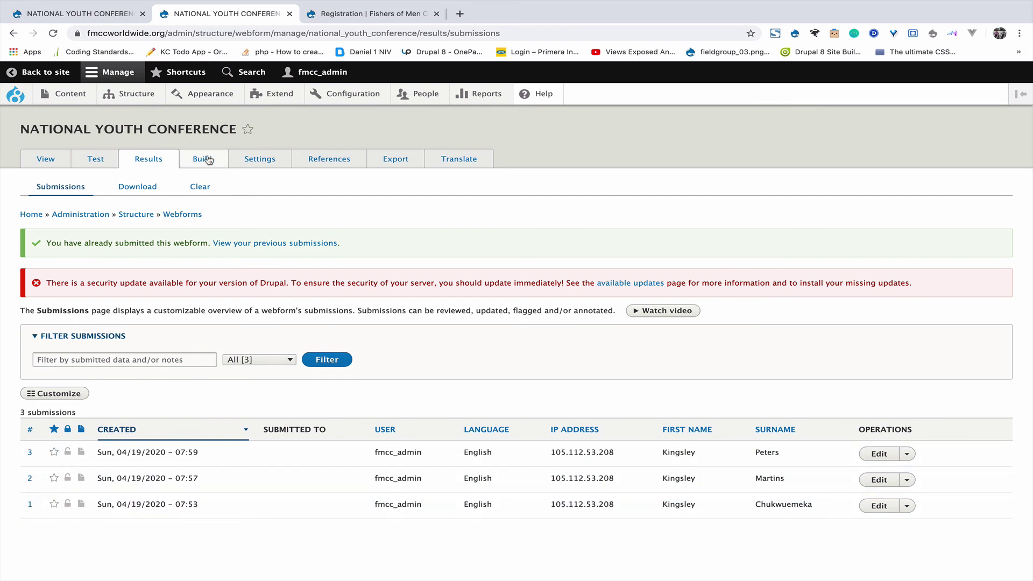
On Results > Download, tick 'Generate Excel compatible file' for the submissions export.
{"action": "left_click", "coordinate": [136, 189]}
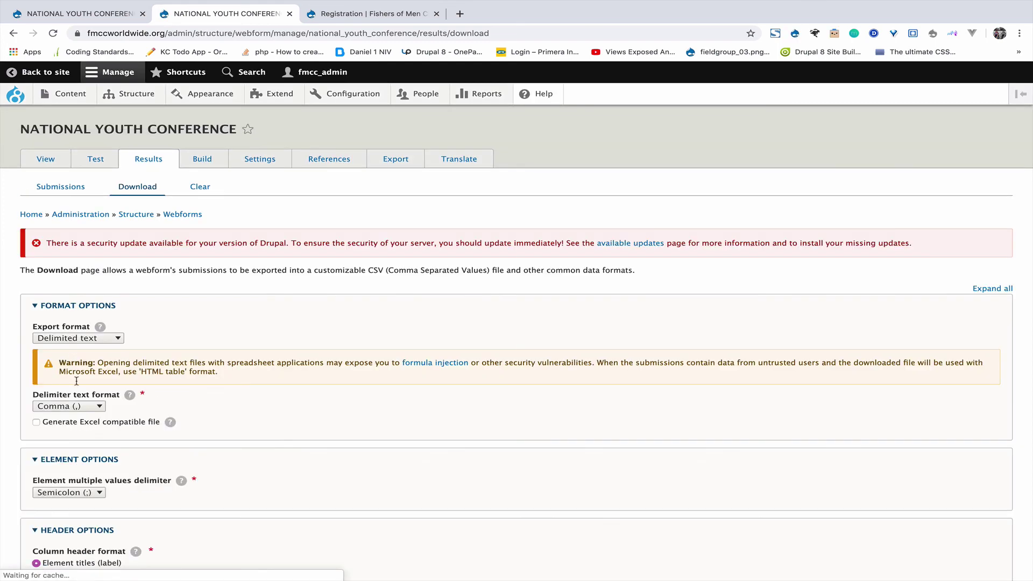
{"action": "left_click", "coordinate": [53, 425]}
{"action": "scroll", "coordinate": [55, 426], "scroll_direction": "down", "scroll_amount": 8}
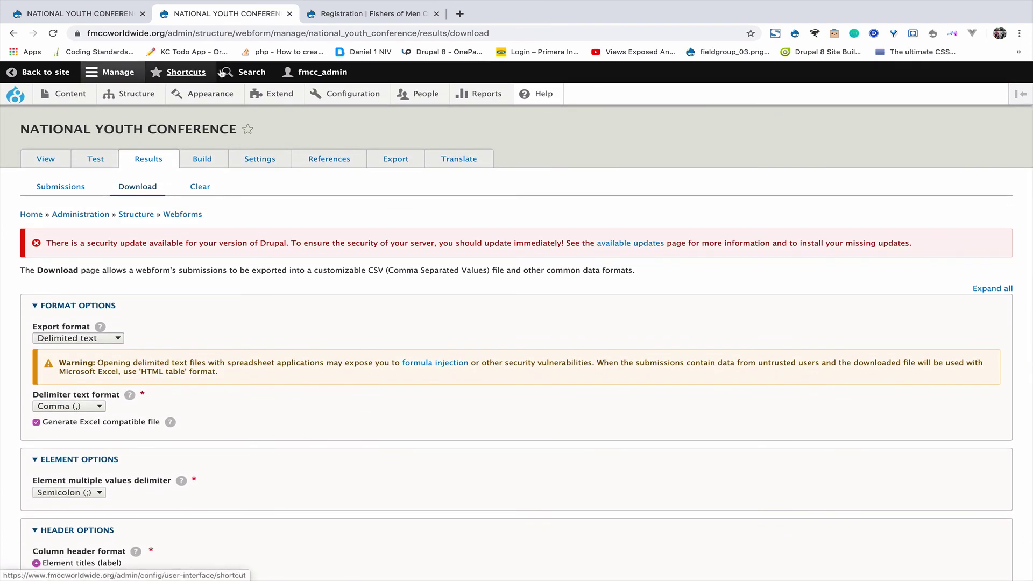
Show Structure > Webforms, then open the Registration webform's single submission from its Results count.
{"action": "mouse_move", "coordinate": [132, 98]}
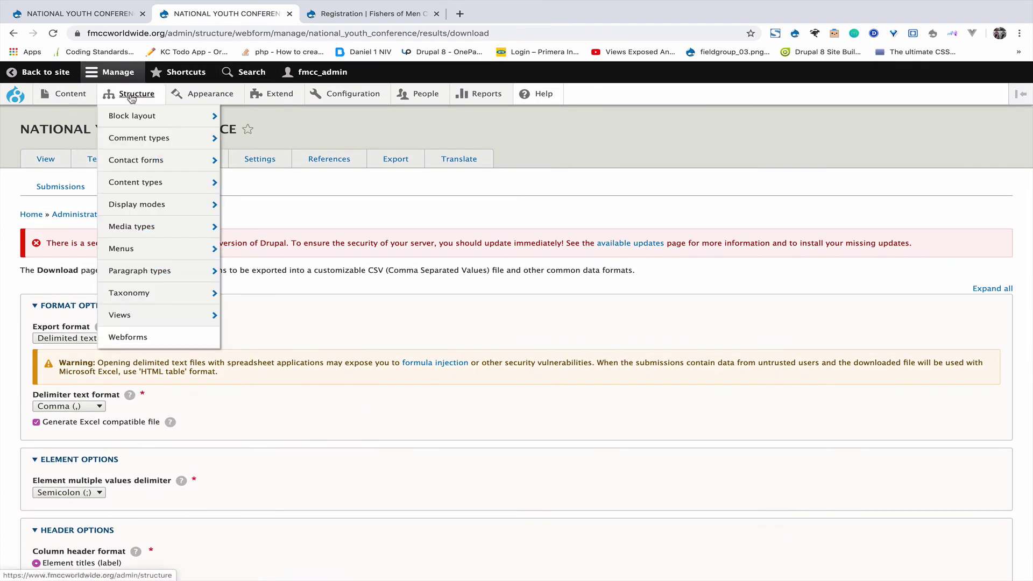
{"action": "left_click", "coordinate": [121, 338]}
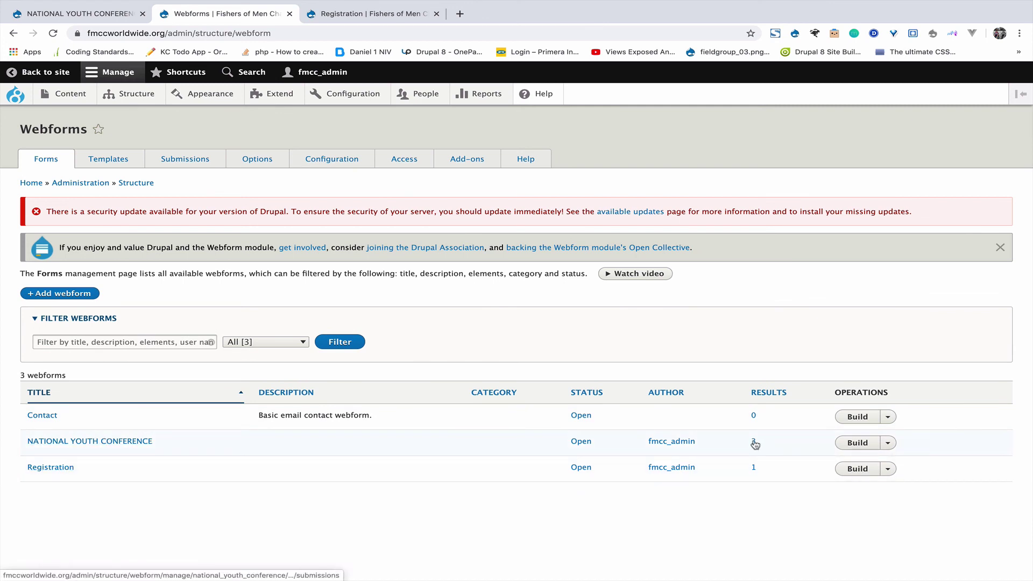
{"action": "left_click", "coordinate": [755, 473]}
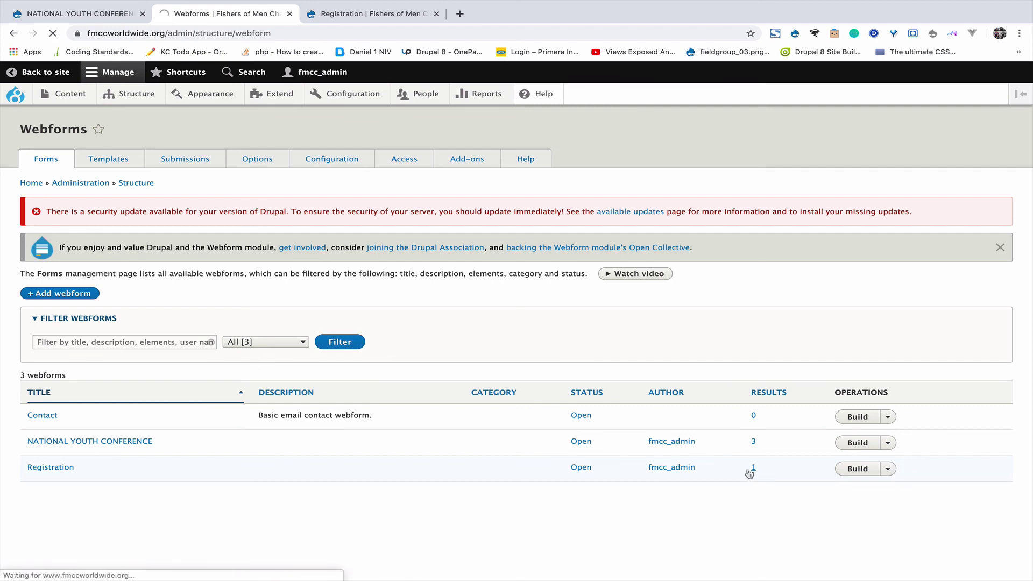